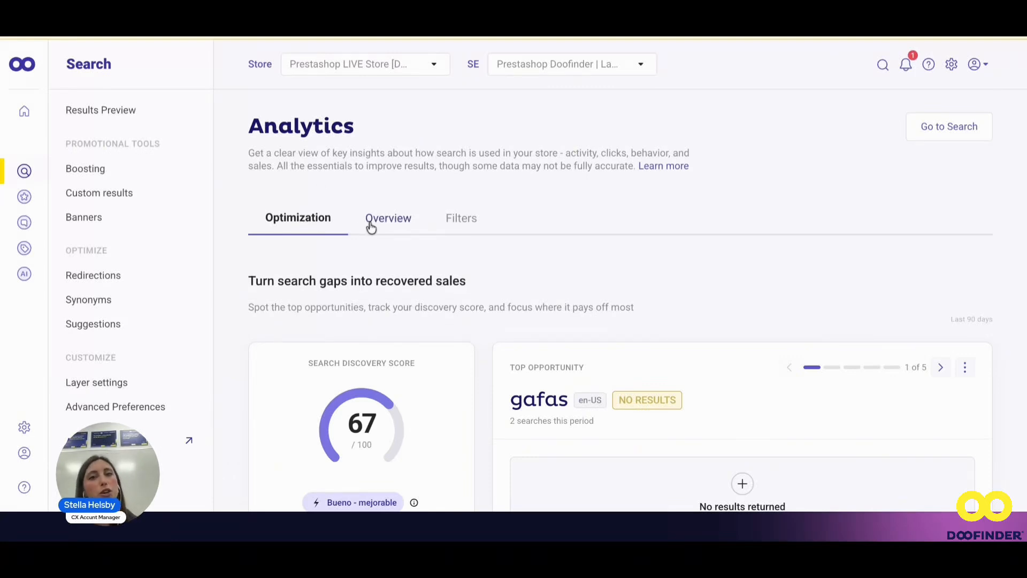
# Open the Overview section of the search analytics and review how search performs in the store.
pyautogui.scroll(-1, 493, 218)
pyautogui.scroll(1, 493, 218)
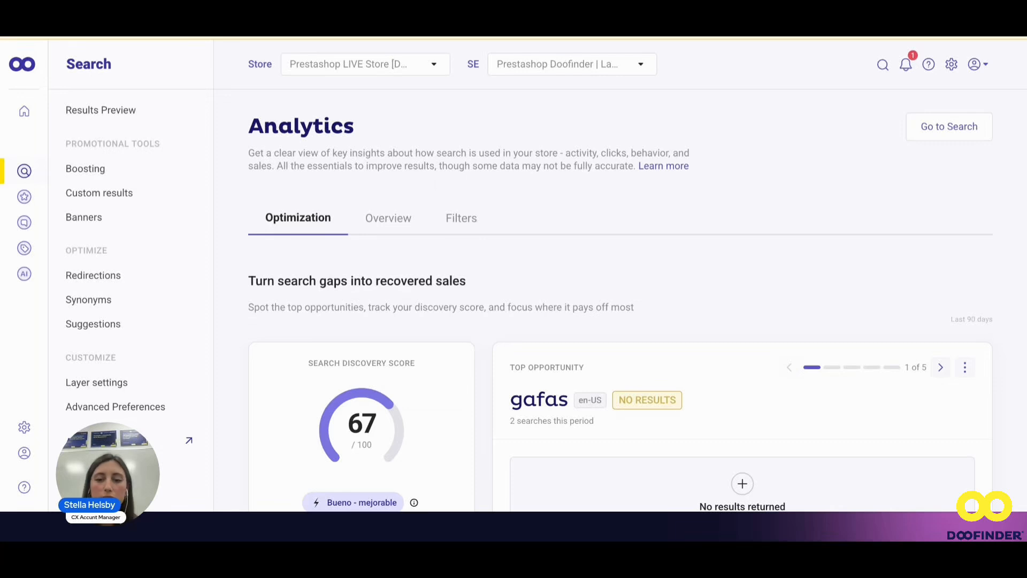
pyautogui.click(390, 223)
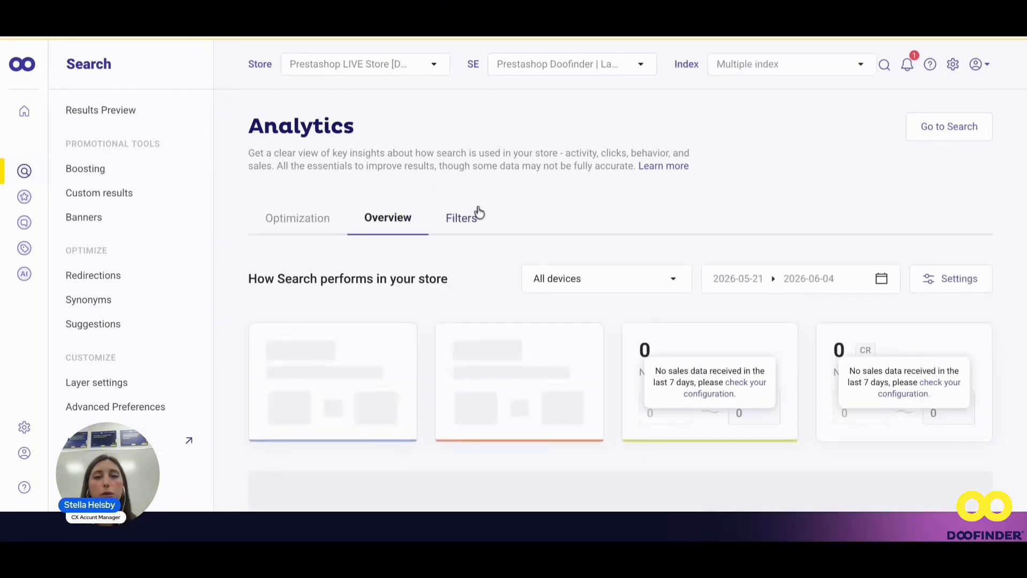
pyautogui.scroll(-2, 479, 212)
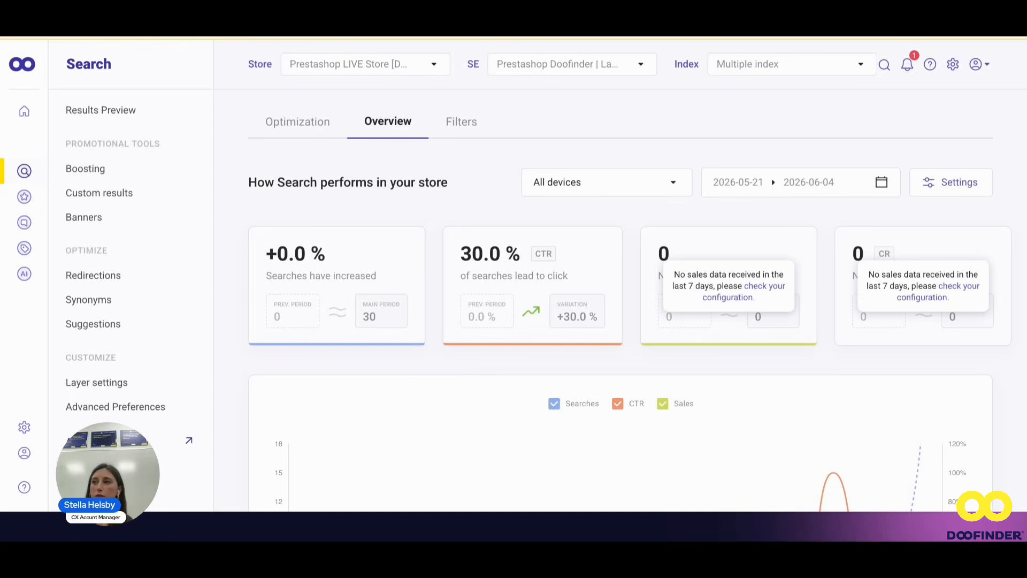
# Open the search Results Preview and look through the listed items with their relevance and boosting scores.
pyautogui.click(126, 109)
pyautogui.scroll(-1, 471, 194)
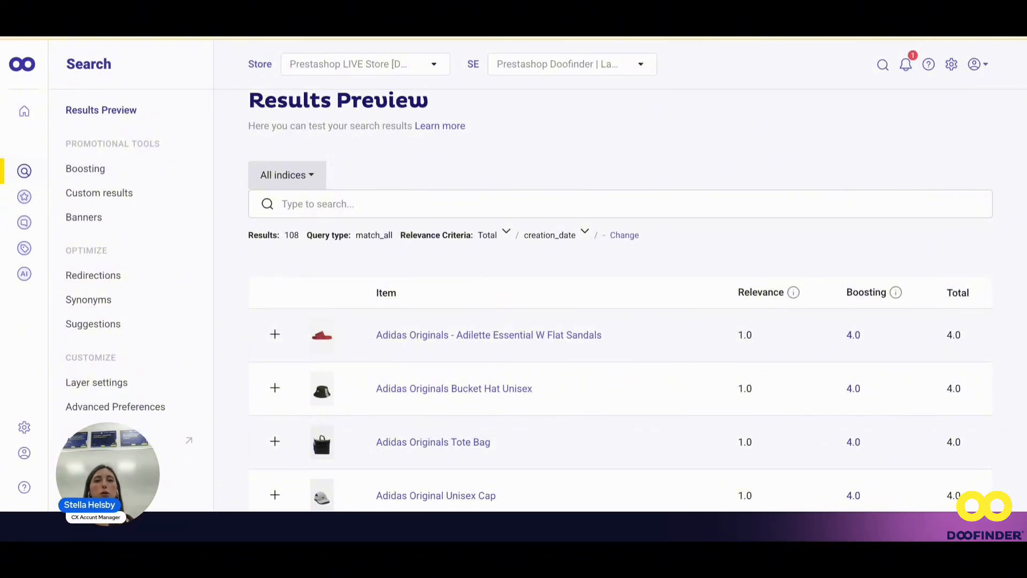
pyautogui.scroll(-2, 451, 218)
pyautogui.scroll(3, 451, 218)
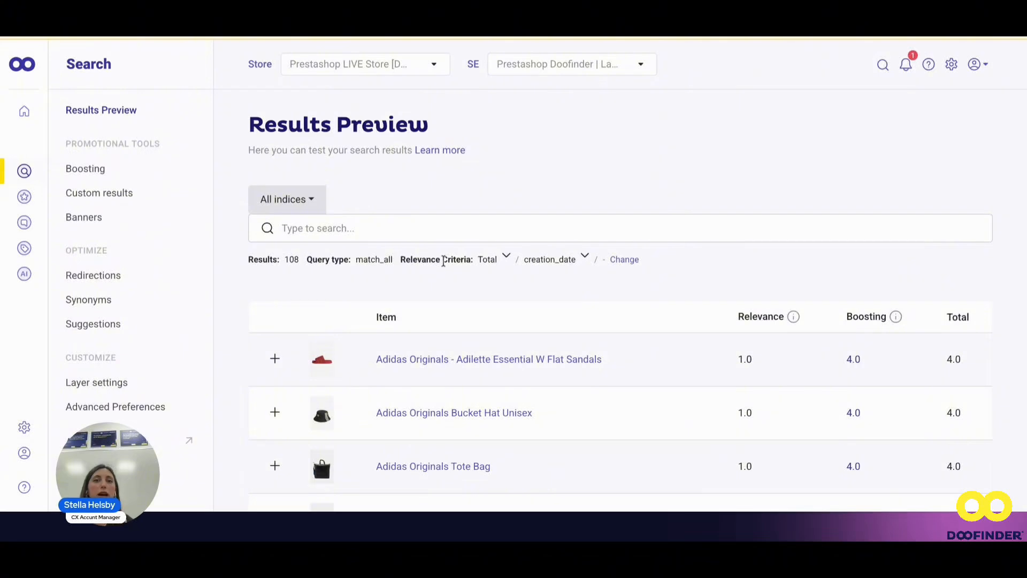
# Search the results preview for "adidas" across all indices and review the ranked items.
pyautogui.click(432, 225)
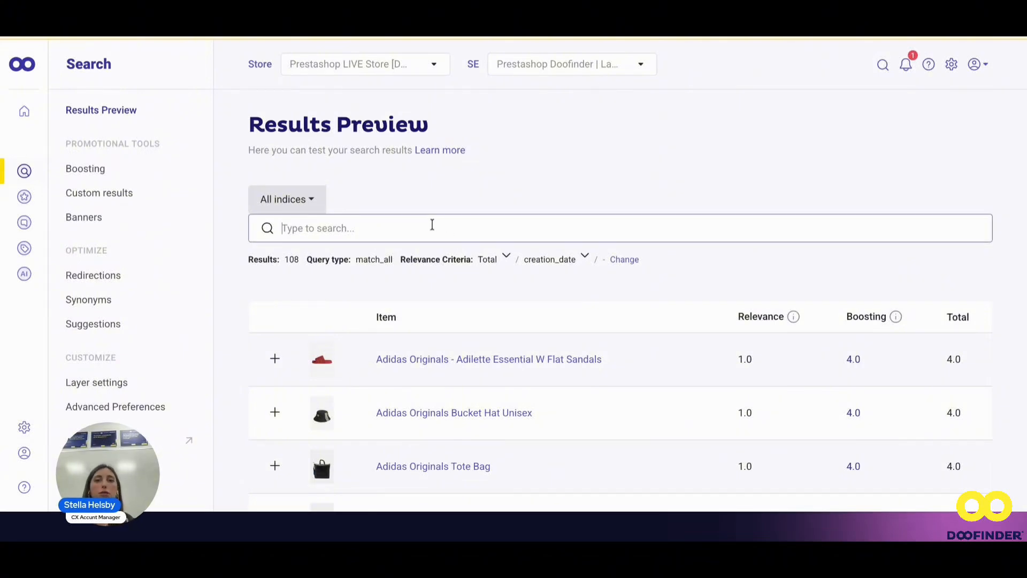
pyautogui.write('adidas')
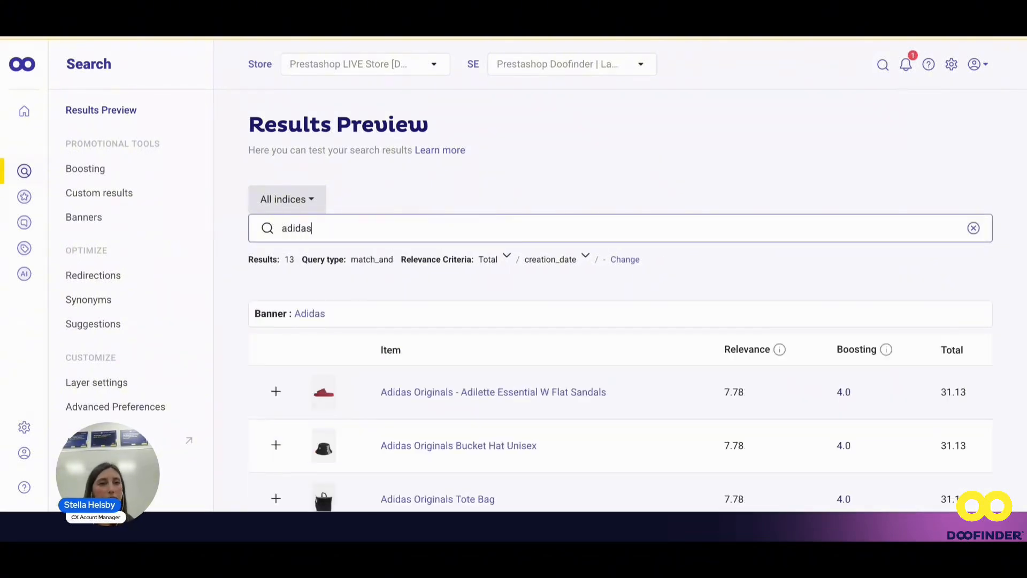
pyautogui.scroll(-1, 420, 221)
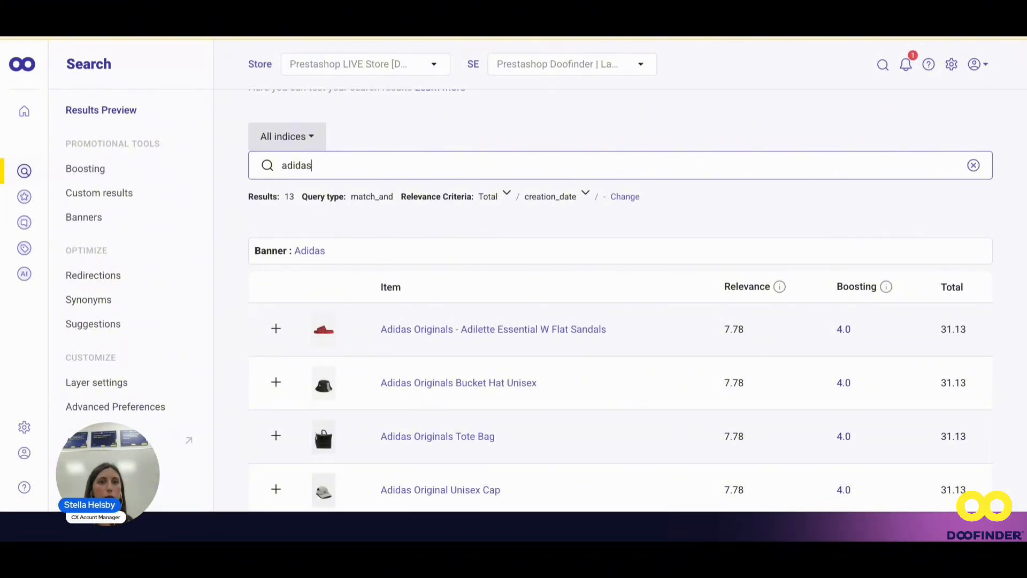
pyautogui.scroll(-2, 298, 294)
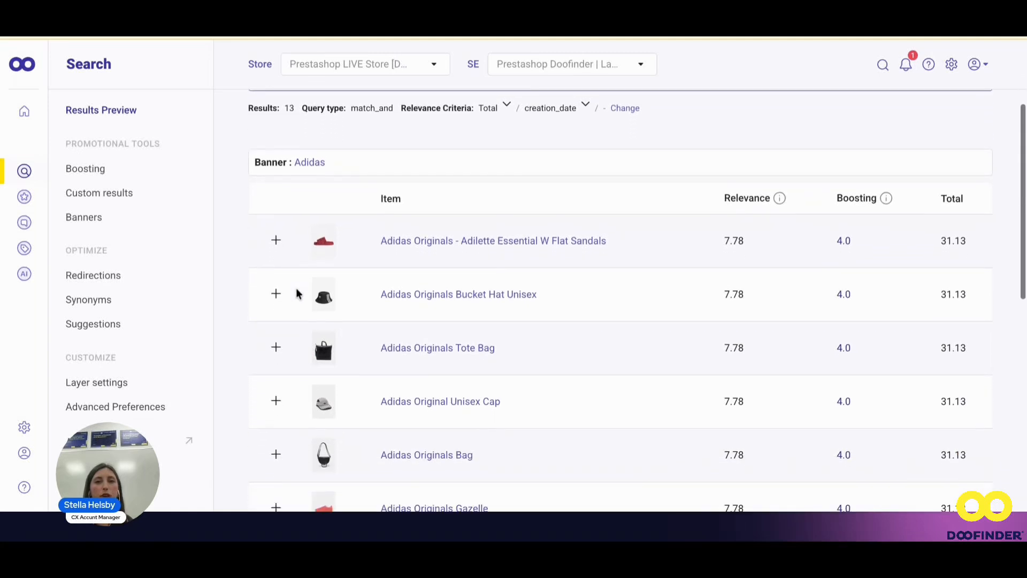
pyautogui.scroll(3, 357, 210)
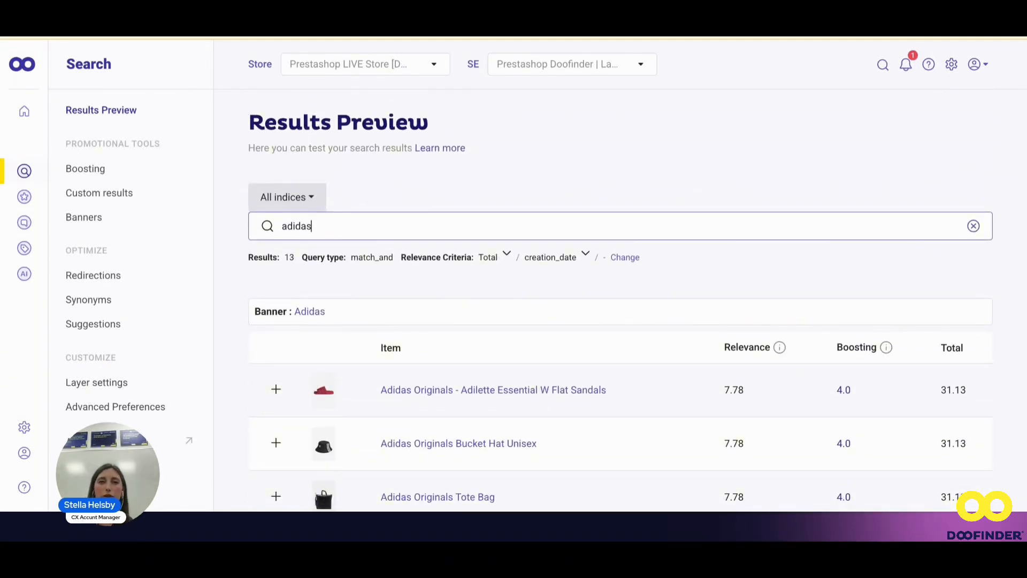
# Expand the Adidas Originals - Adilette Essential W Flat Sandals result and examine its boosting rule and product data fields.
pyautogui.scroll(-3, 620, 322)
pyautogui.scroll(-1, 322, 321)
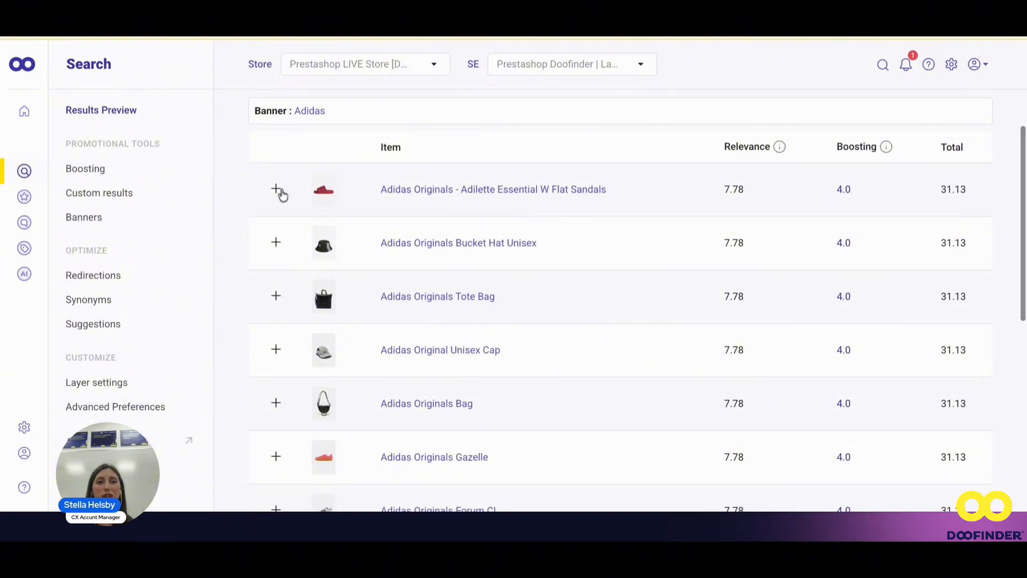
pyautogui.click(277, 191)
pyautogui.scroll(-1, 333, 221)
pyautogui.scroll(1, 333, 222)
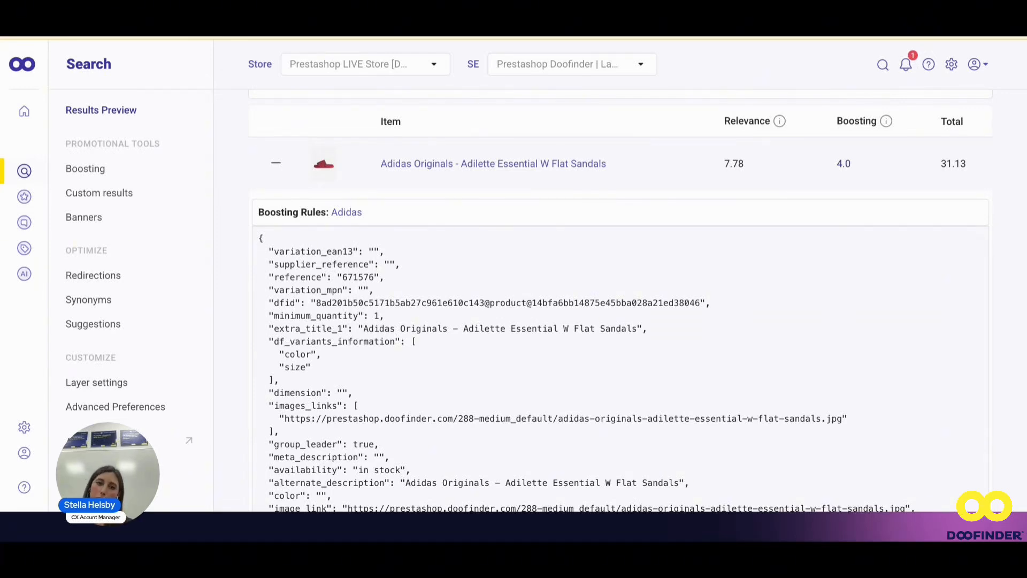
pyautogui.scroll(-2, 480, 336)
pyautogui.scroll(1, 480, 336)
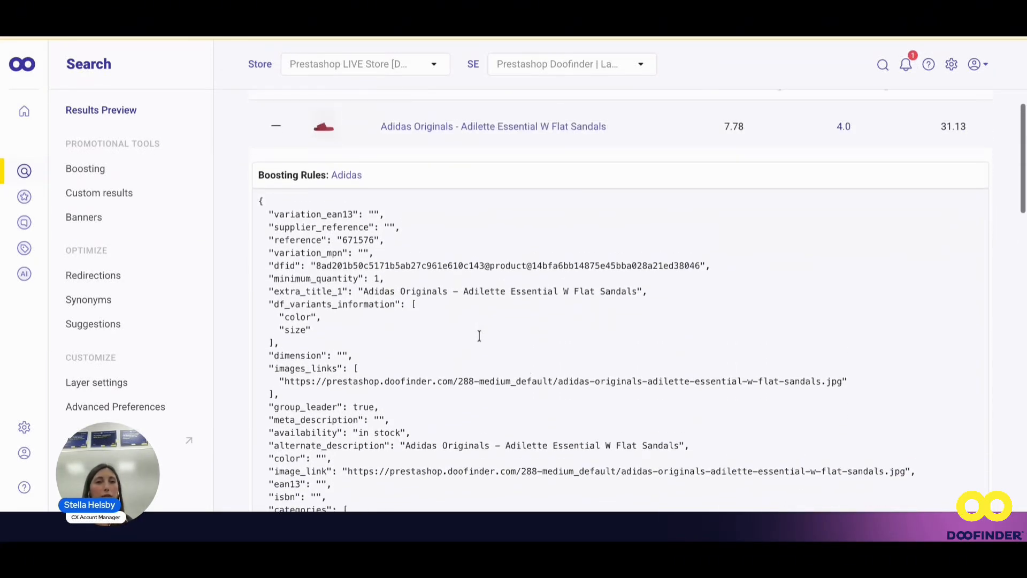
pyautogui.scroll(-2, 317, 271)
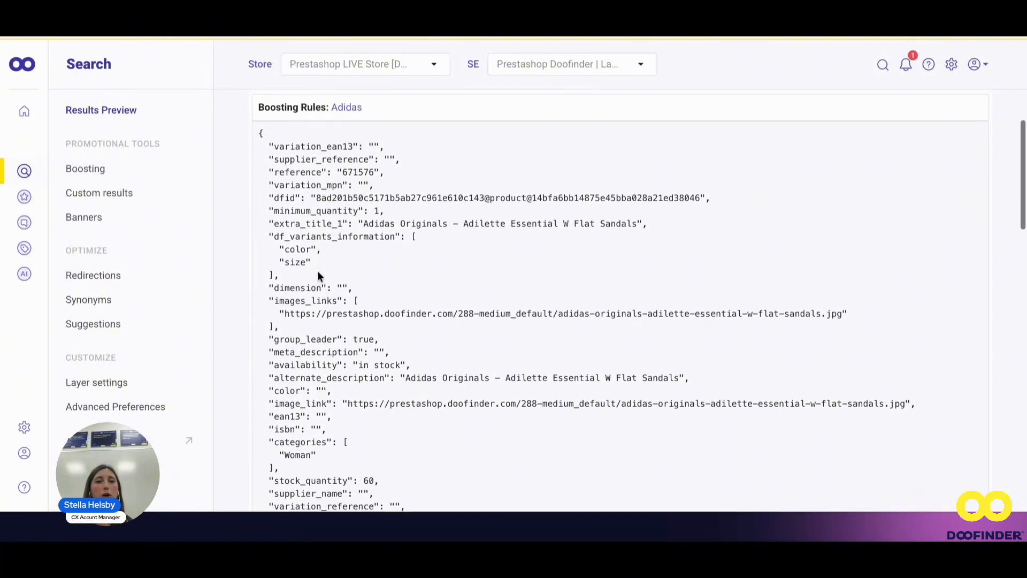
pyautogui.scroll(-10, 317, 271)
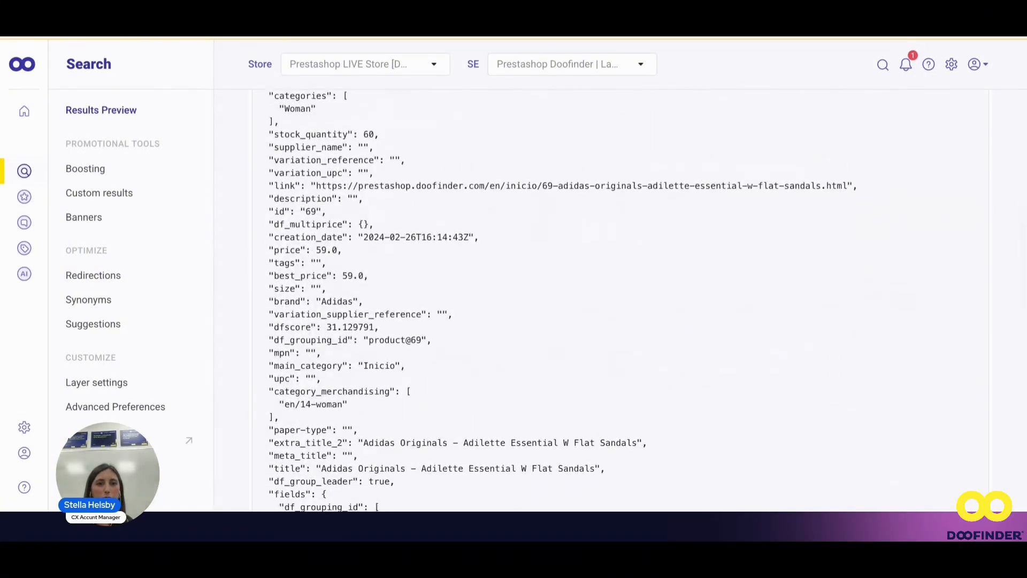
pyautogui.scroll(10, 322, 299)
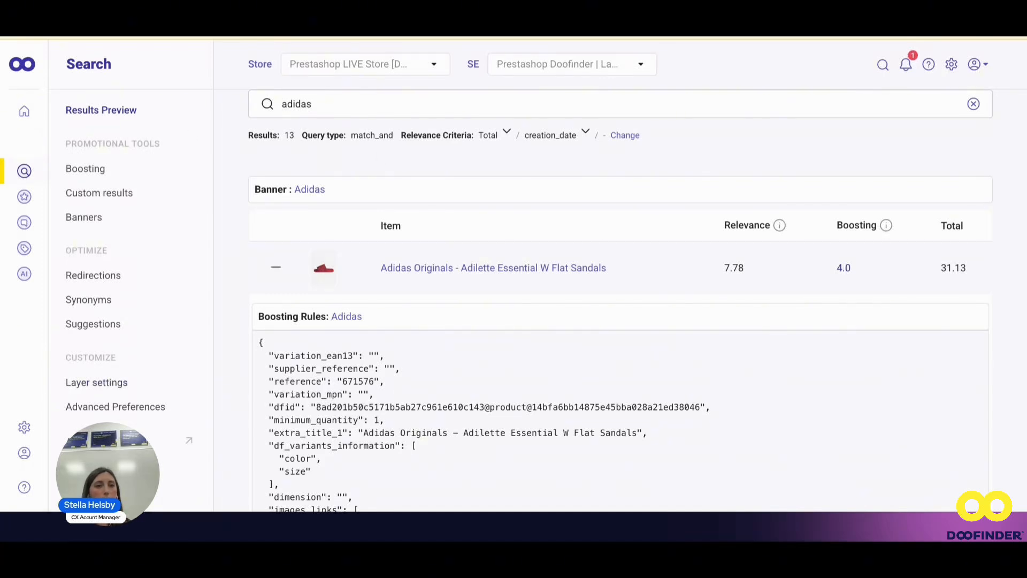
# Return to the search Analytics and show the Overview of store search performance.
pyautogui.click(109, 441)
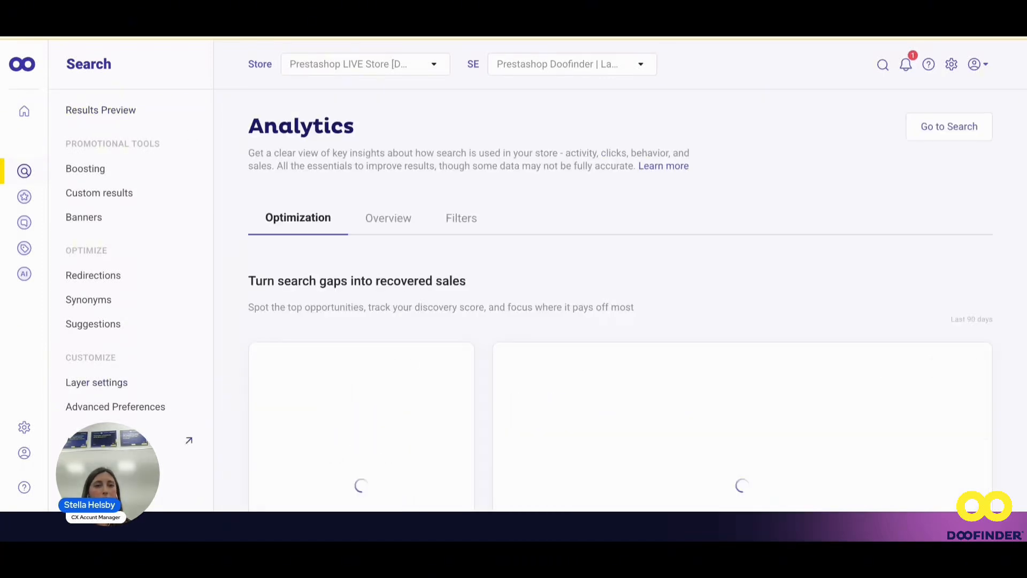
pyautogui.click(380, 230)
pyautogui.scroll(-1, 380, 232)
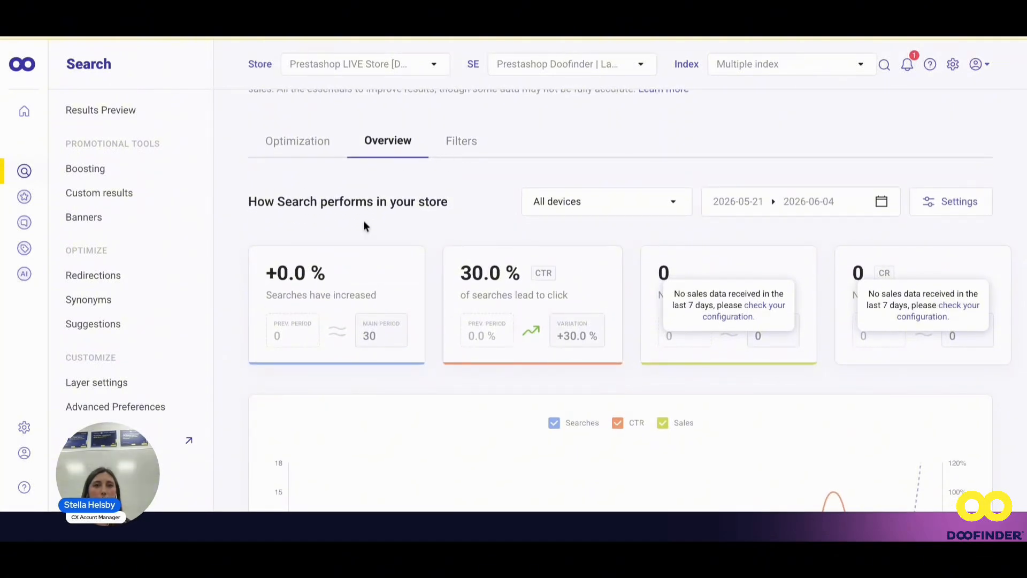
pyautogui.scroll(1, 363, 221)
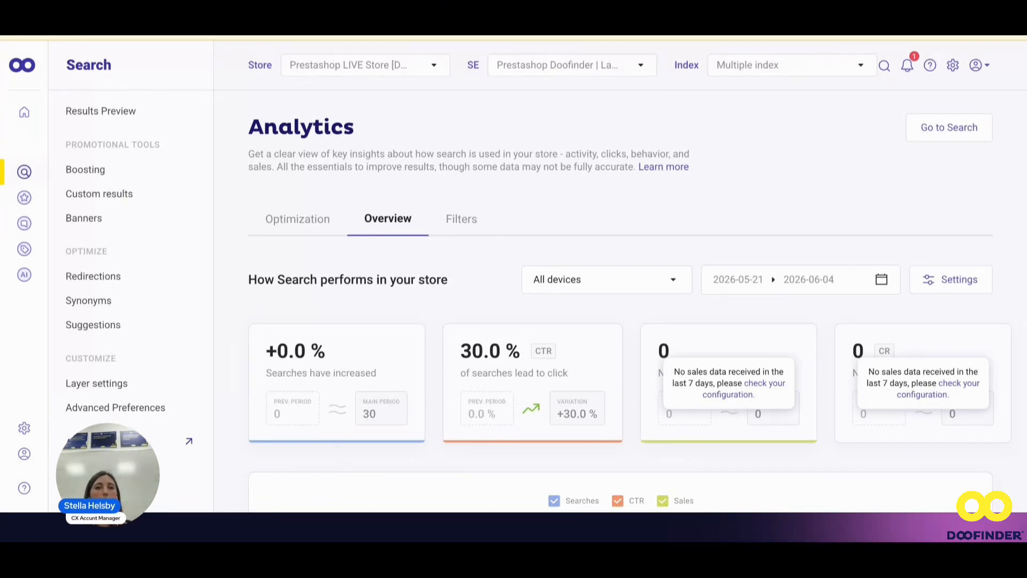
pyautogui.scroll(-3, 321, 300)
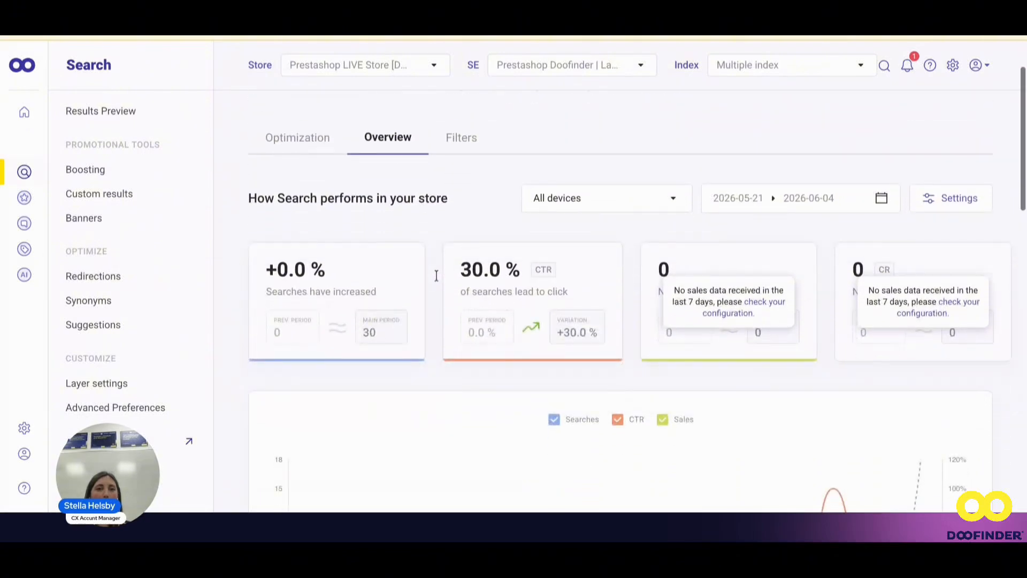
# Check the device filter options for the search performance overview, keeping All devices selected.
pyautogui.click(600, 206)
pyautogui.click(551, 199)
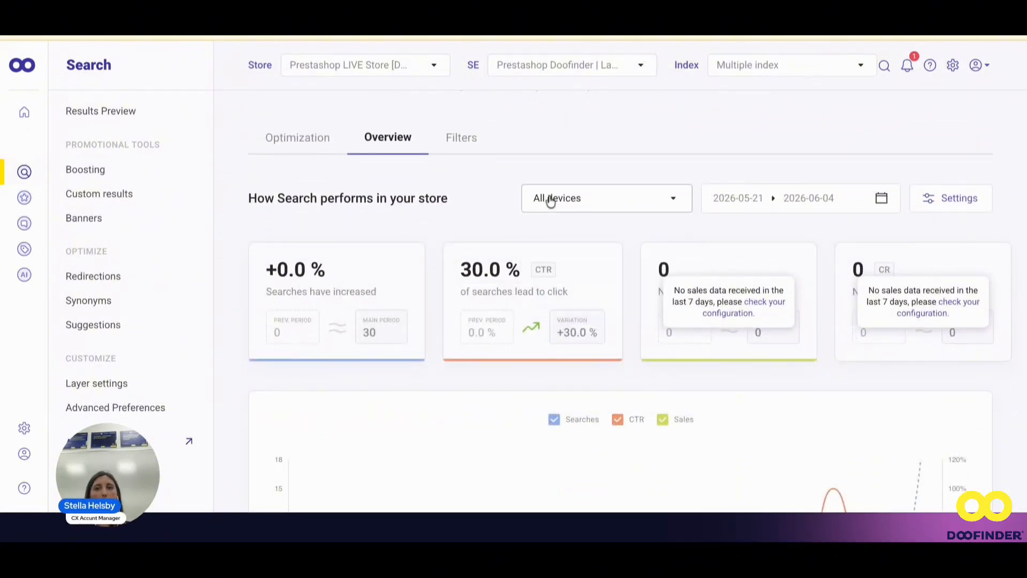
pyautogui.click(581, 199)
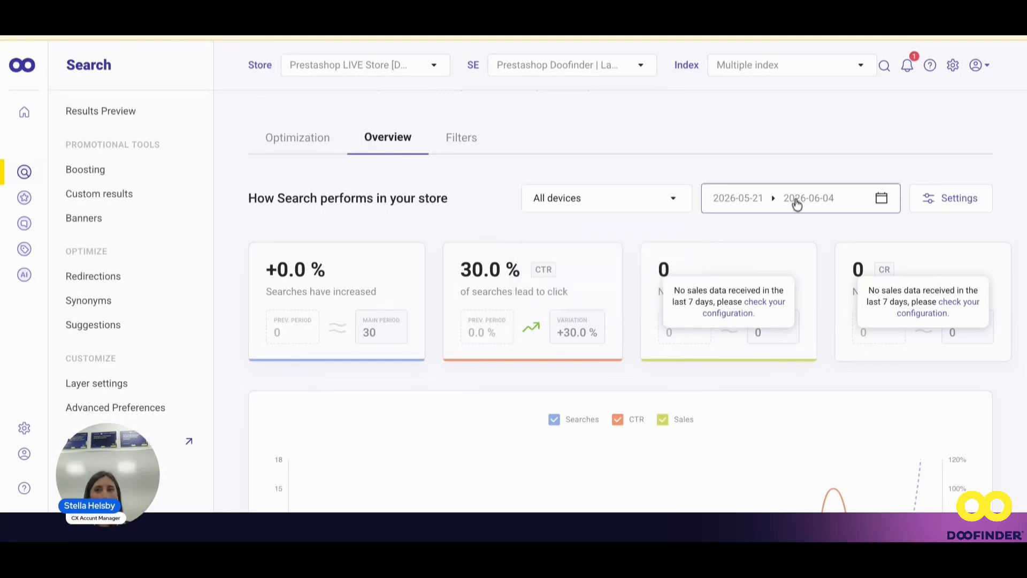
# Inspect the date range settings for the main and previous comparison periods, then close them without changing the dates.
pyautogui.click(773, 202)
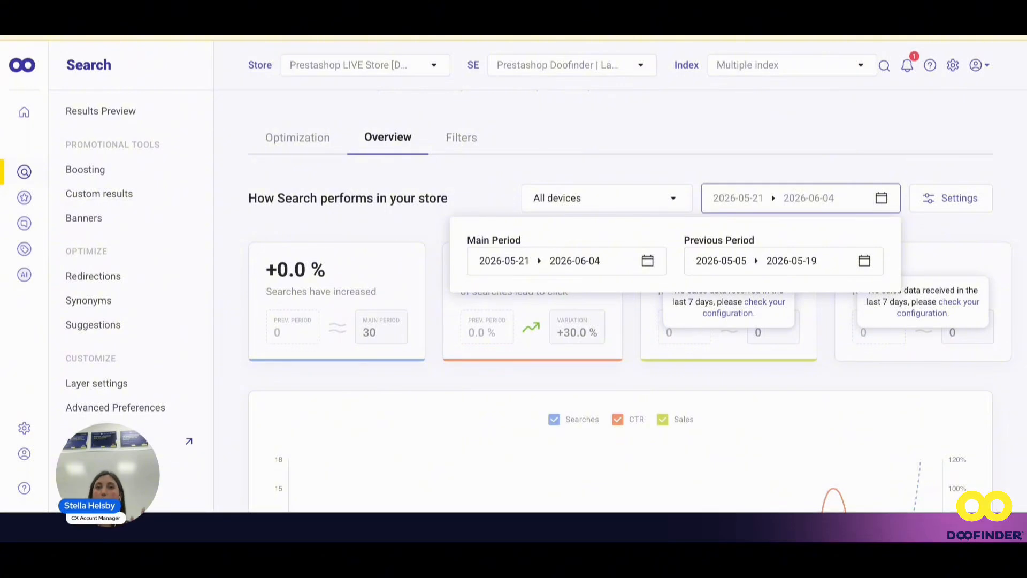
pyautogui.click(503, 262)
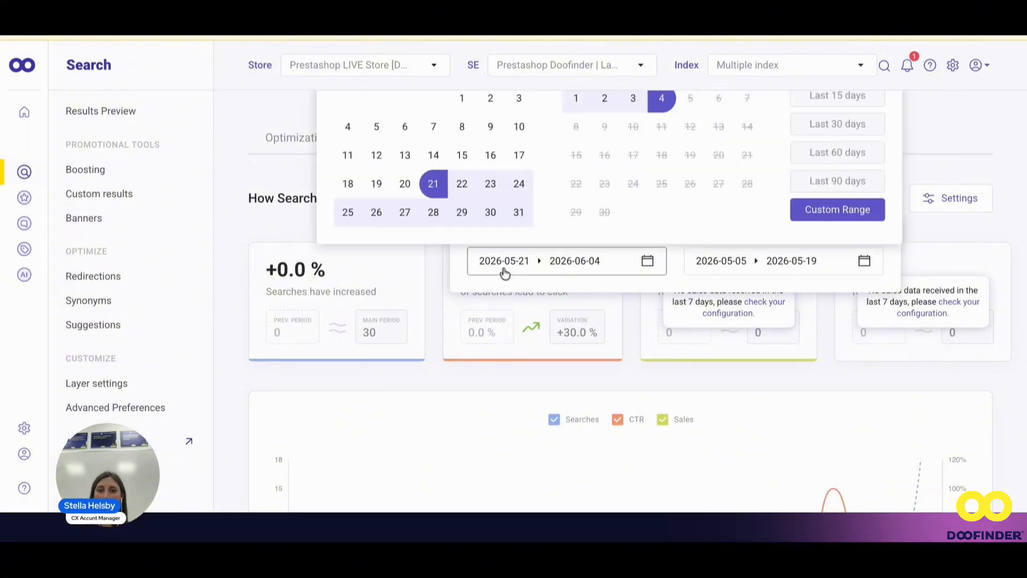
pyautogui.click(269, 244)
pyautogui.click(730, 200)
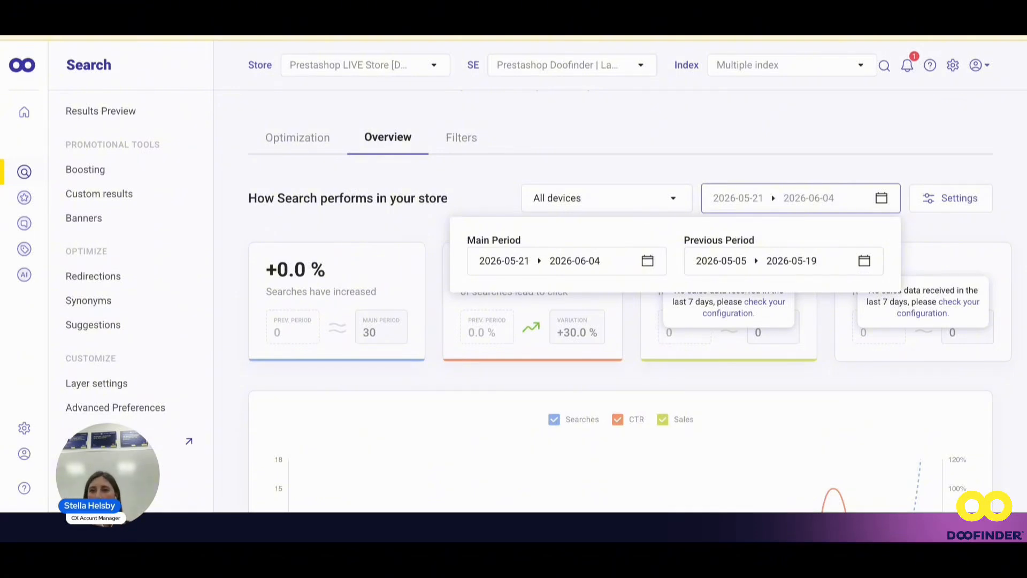
pyautogui.click(614, 259)
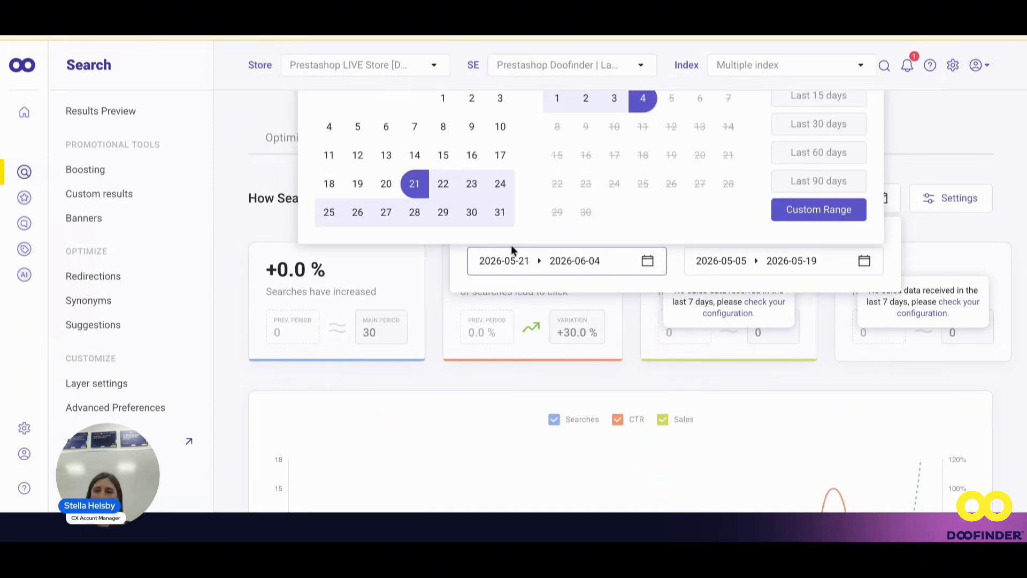
pyautogui.click(294, 234)
# Examine the searches, CTR, sales and conversion rate cards and the trend chart in the overview.
pyautogui.moveTo(367, 250)
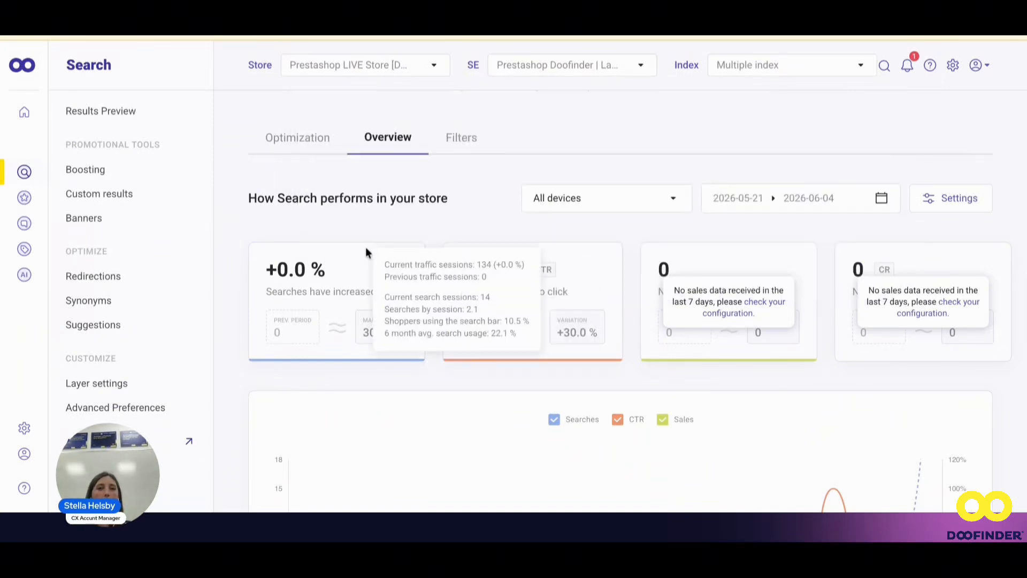
pyautogui.scroll(-1, 368, 253)
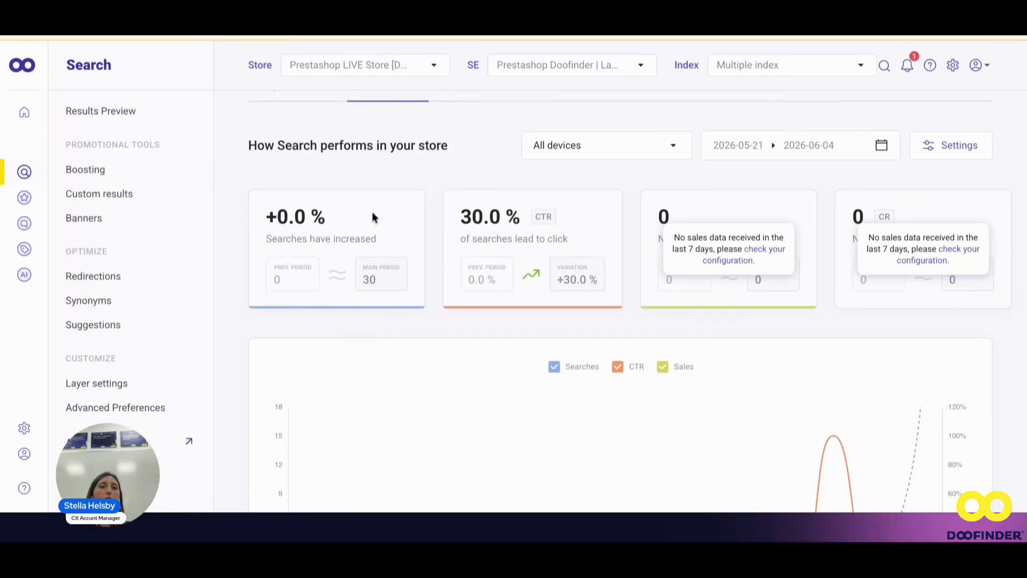
pyautogui.moveTo(342, 234)
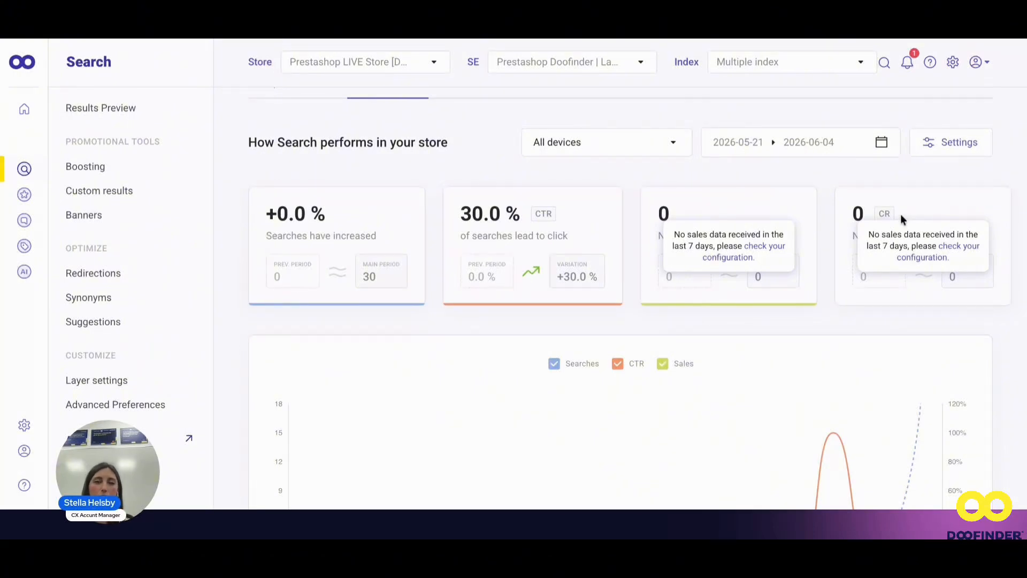
pyautogui.scroll(-2, 705, 304)
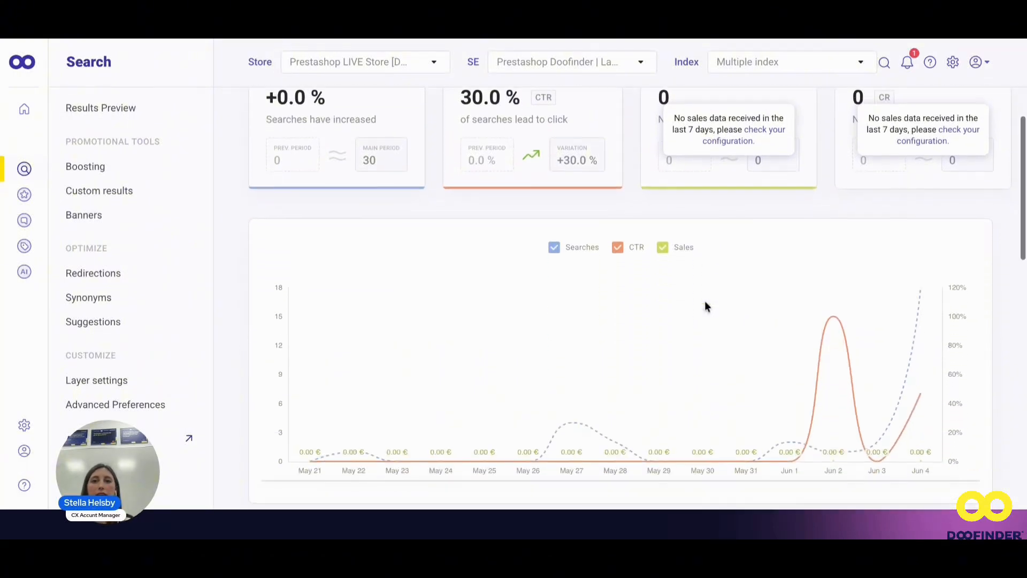
pyautogui.scroll(-1, 705, 303)
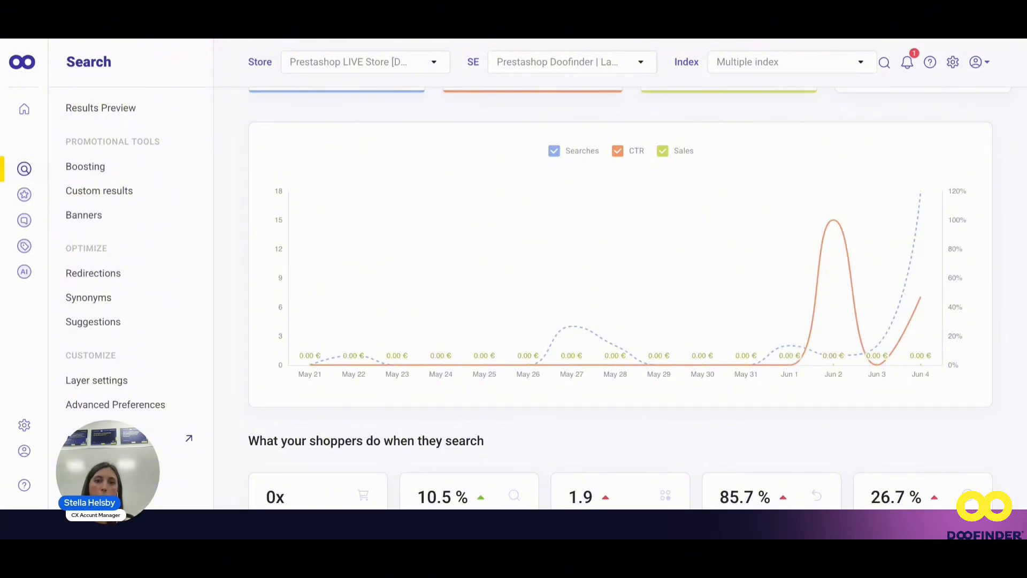
# Examine the shopper behaviour metrics under "What your shoppers do when they search", including the search bar usage details.
pyautogui.scroll(-4, 637, 295)
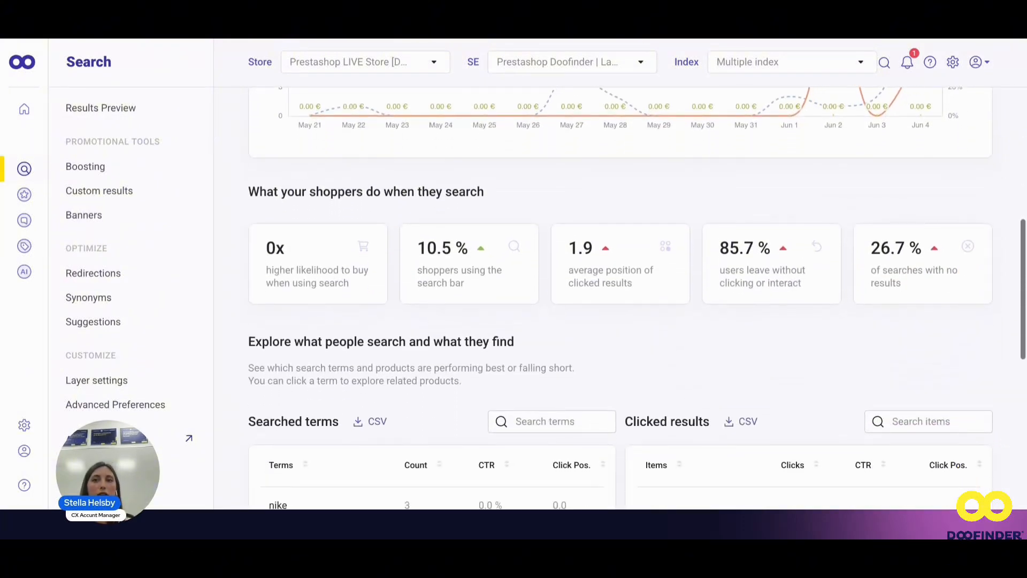
pyautogui.scroll(-1, 621, 297)
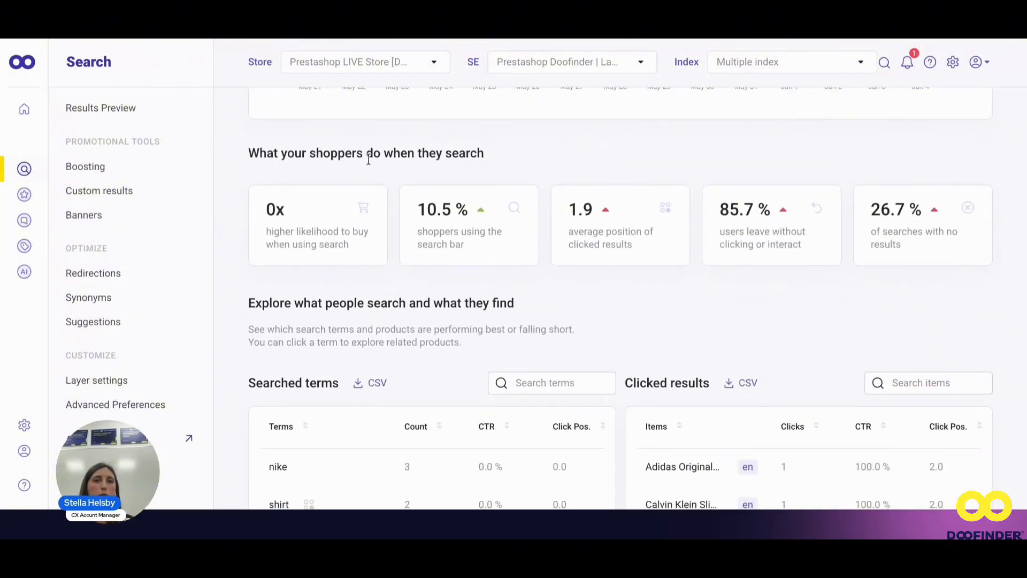
pyautogui.moveTo(303, 244)
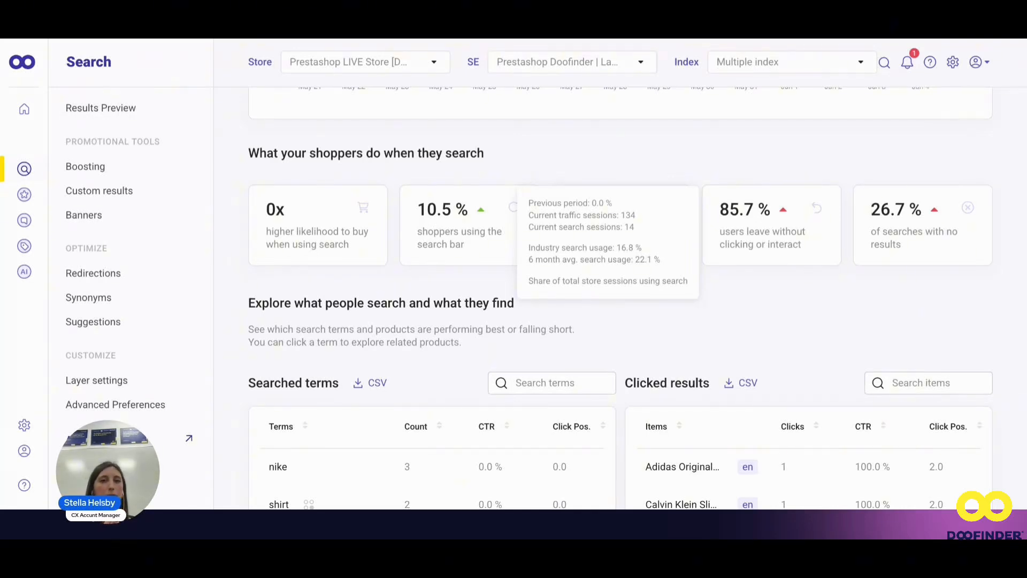
pyautogui.moveTo(627, 219)
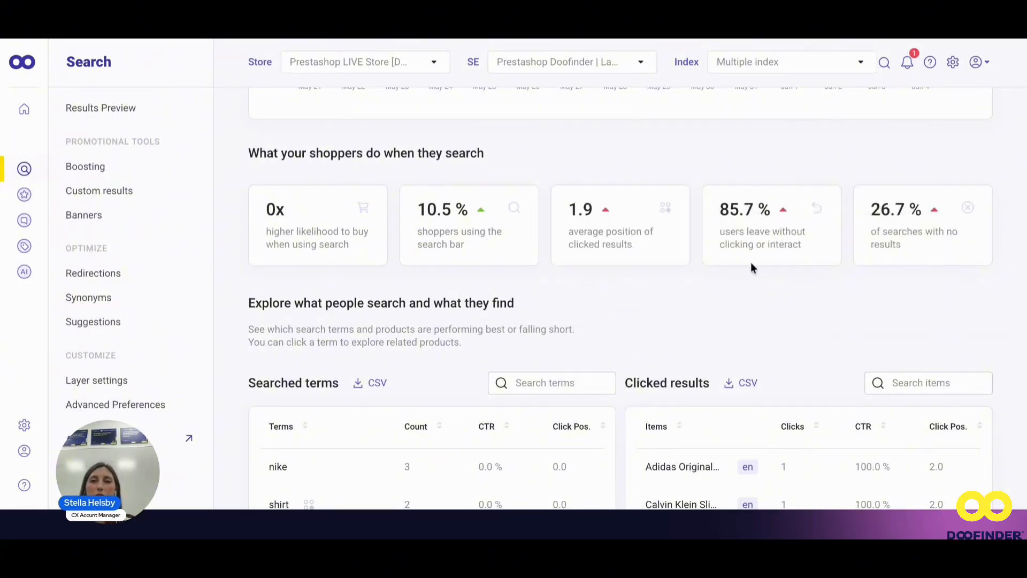
# Read the details of the no-click exits and no-results metrics, and look over the zero-result searches section.
pyautogui.moveTo(783, 244)
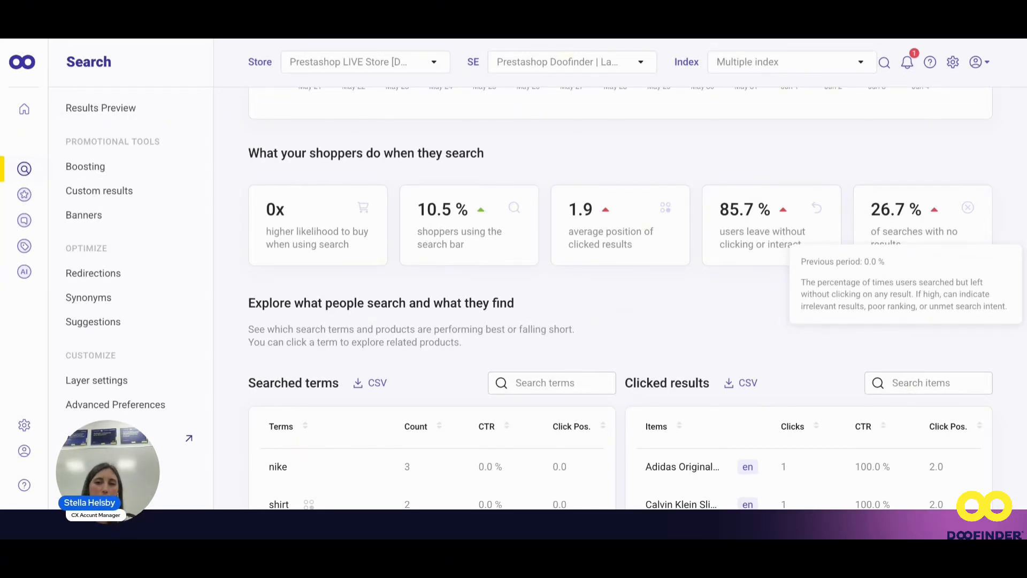
pyautogui.moveTo(958, 216)
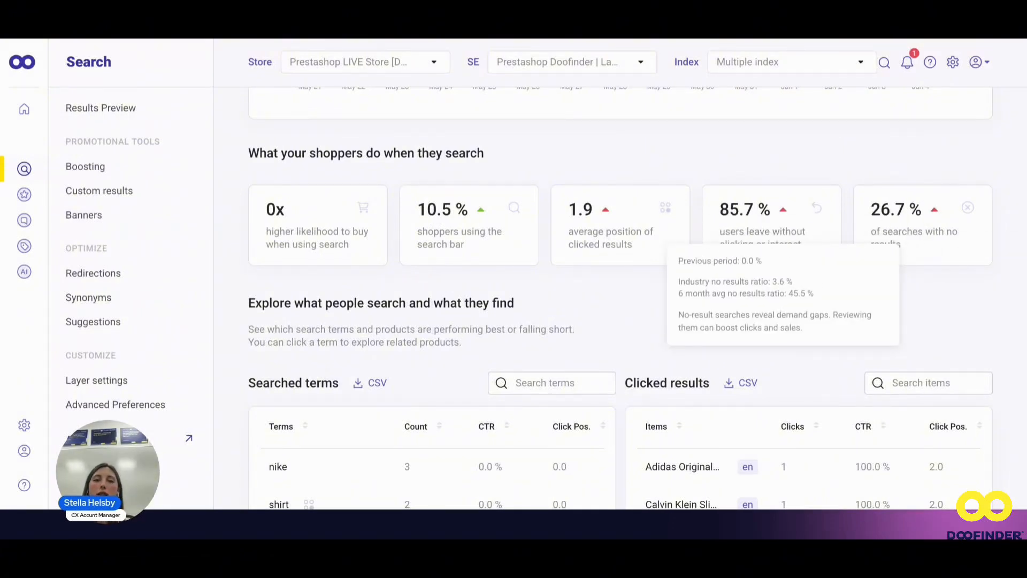
pyautogui.scroll(-8, 476, 360)
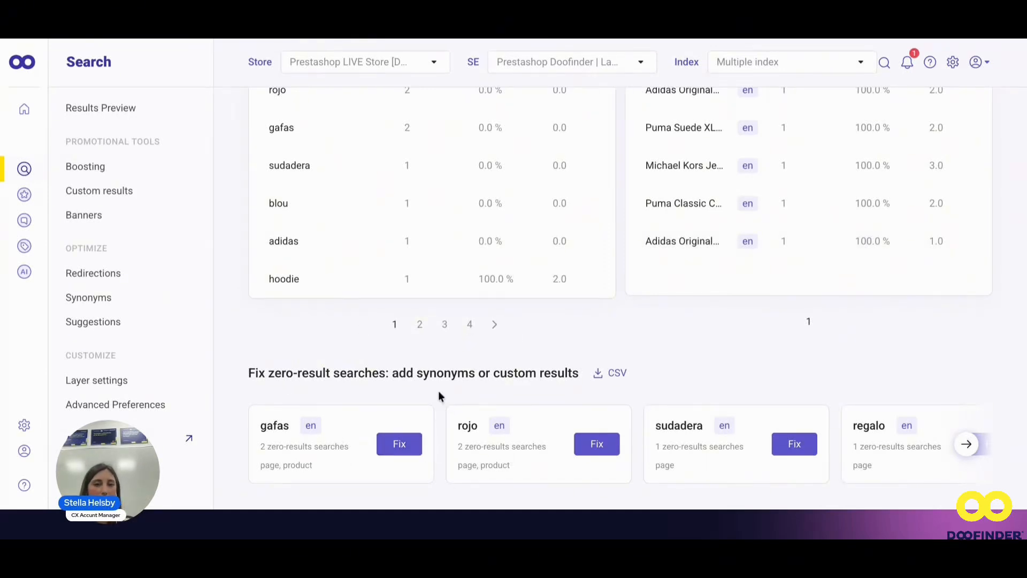
# Review the searched terms table and show the clicked results for the term "nike".
pyautogui.scroll(5, 439, 392)
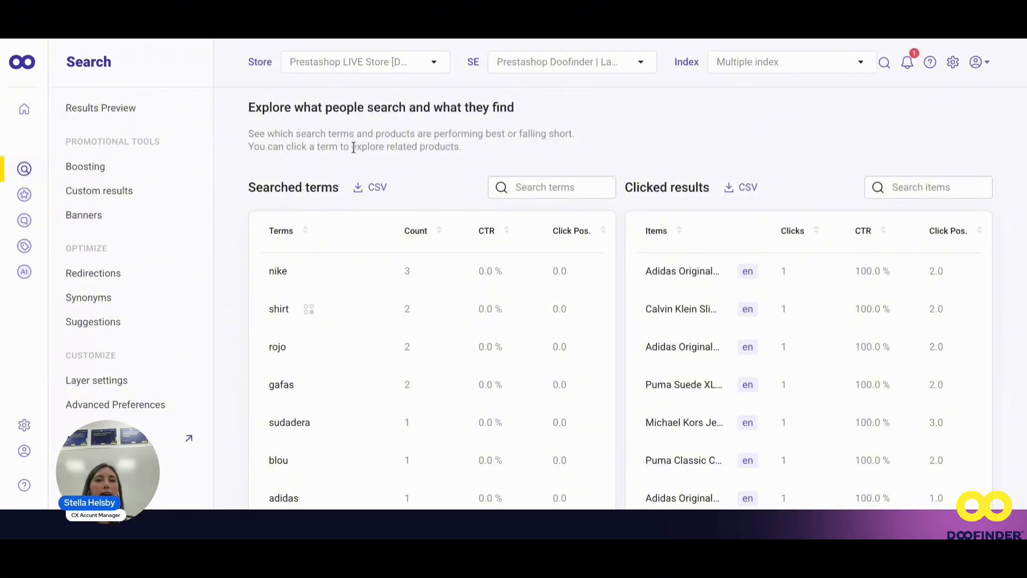
pyautogui.scroll(-1, 301, 241)
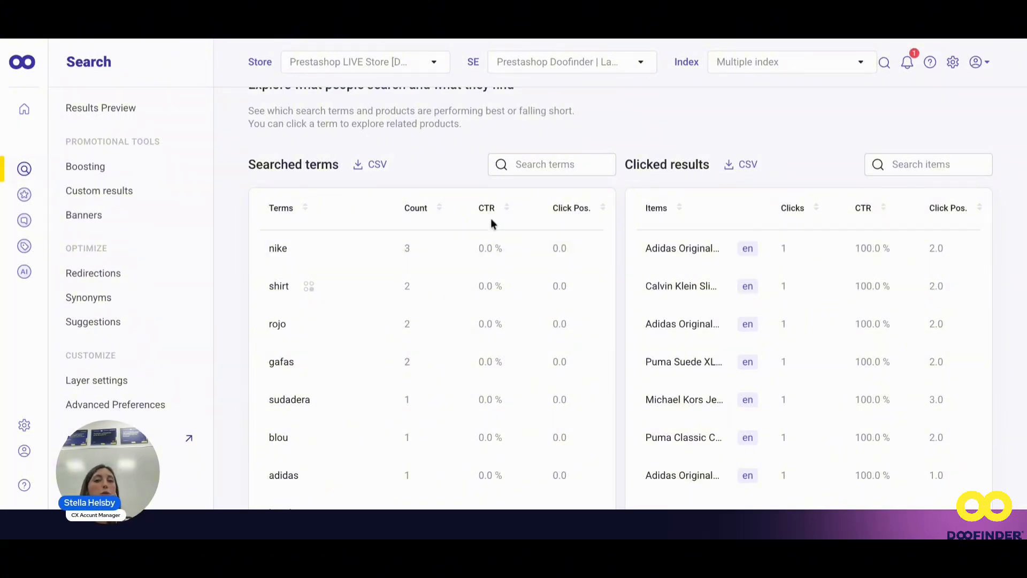
pyautogui.moveTo(493, 250)
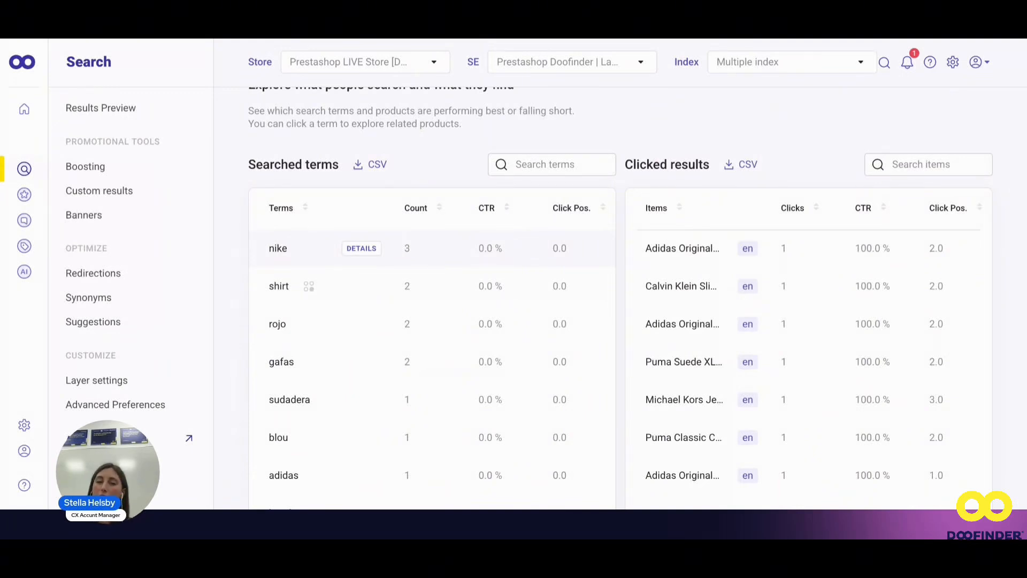
pyautogui.click(362, 249)
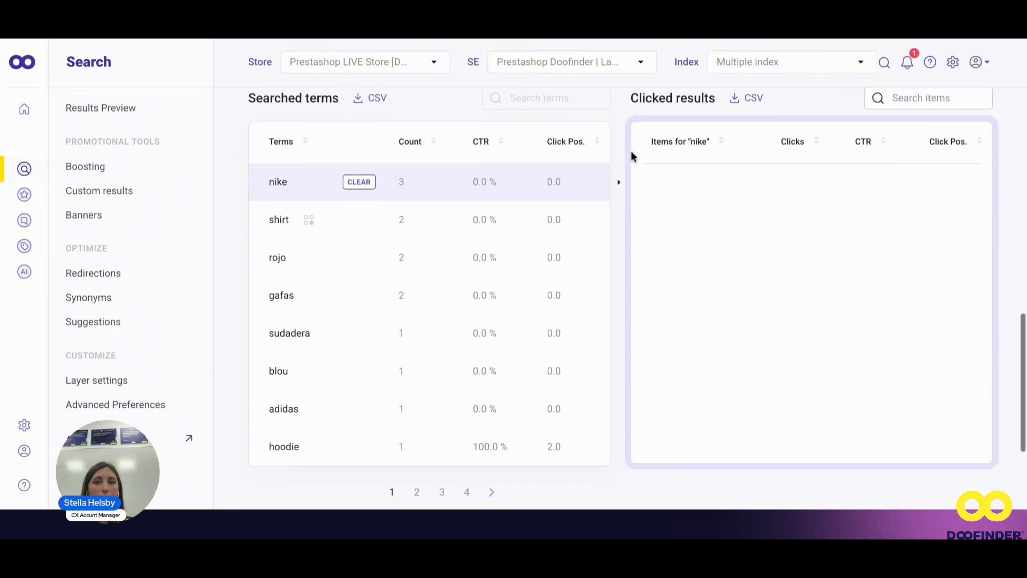
# Show the clicked results for the term "shirt" and examine both the searched terms and clicked results tables.
pyautogui.scroll(1, 704, 179)
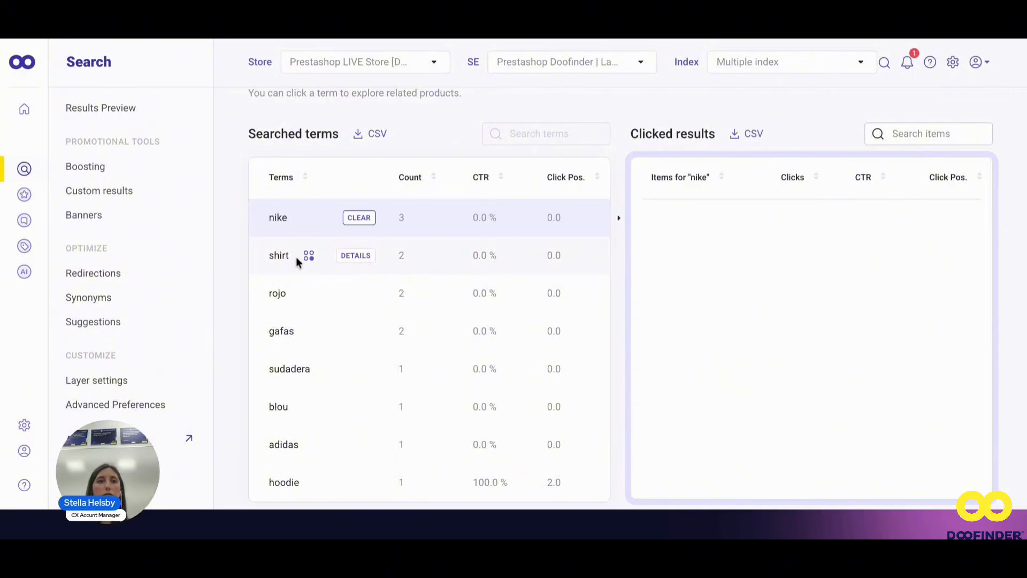
pyautogui.click(356, 258)
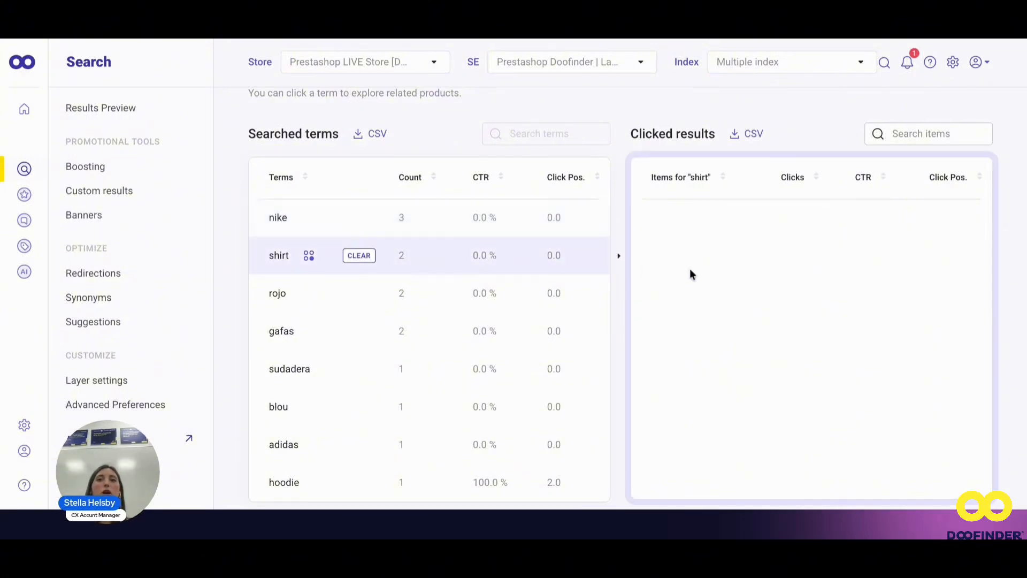
pyautogui.scroll(-1, 690, 273)
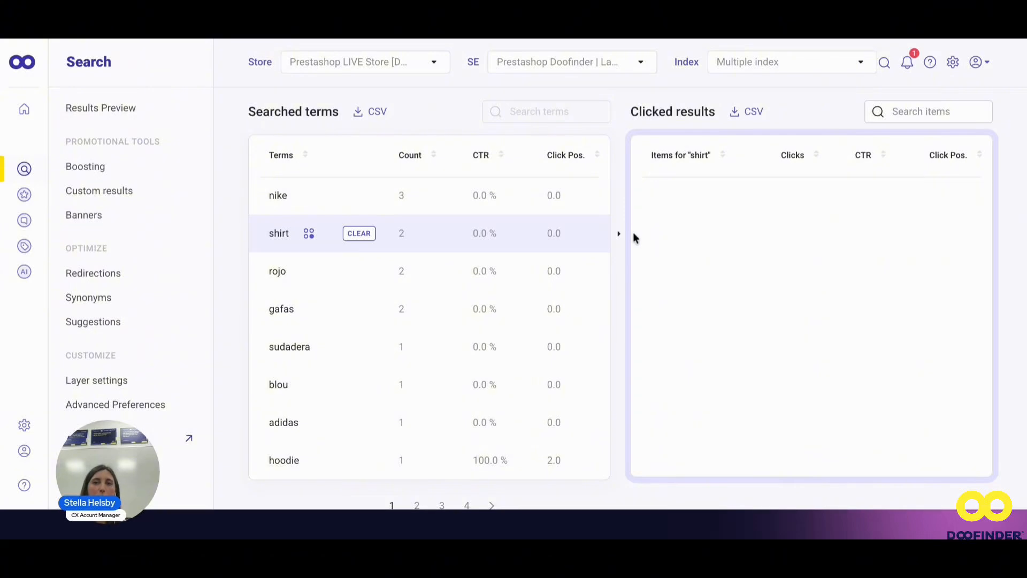
pyautogui.scroll(-3, 698, 235)
pyautogui.scroll(4, 486, 176)
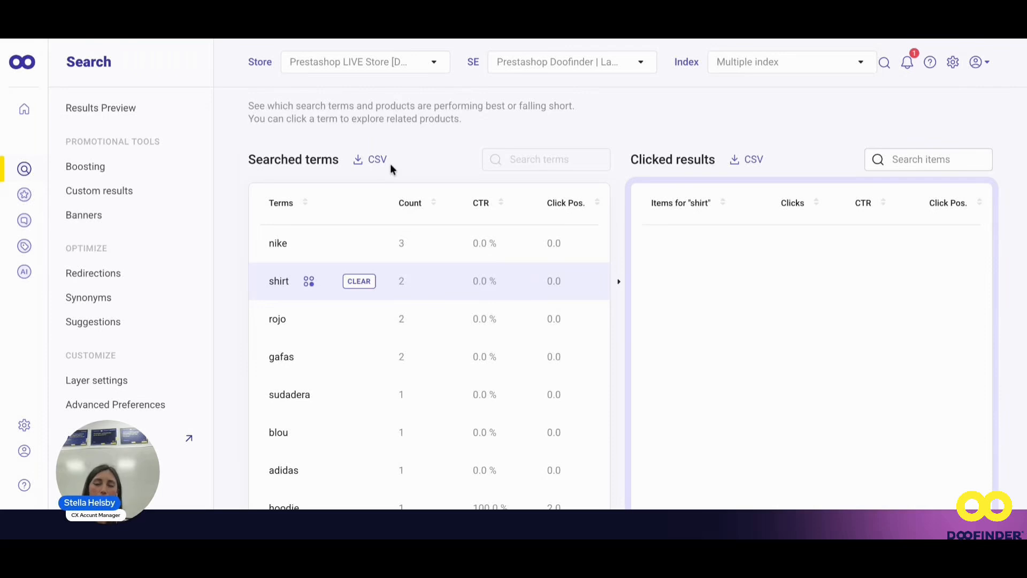
# Review the zero-result searches section, the search performance cards and the CTR of the searched terms once more.
pyautogui.scroll(-5, 399, 215)
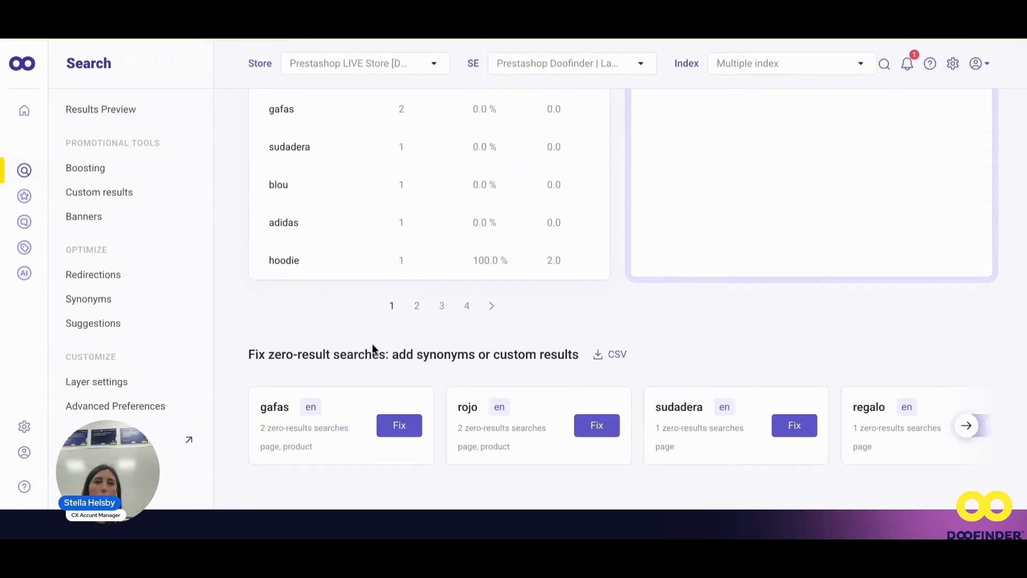
pyautogui.scroll(4, 373, 349)
pyautogui.scroll(-1, 373, 349)
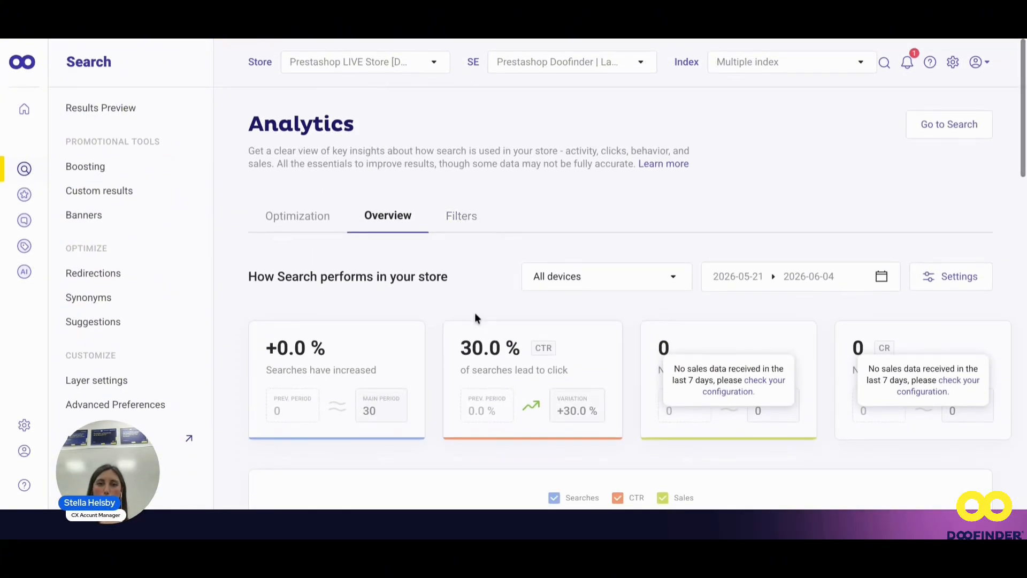
pyautogui.scroll(-2, 500, 332)
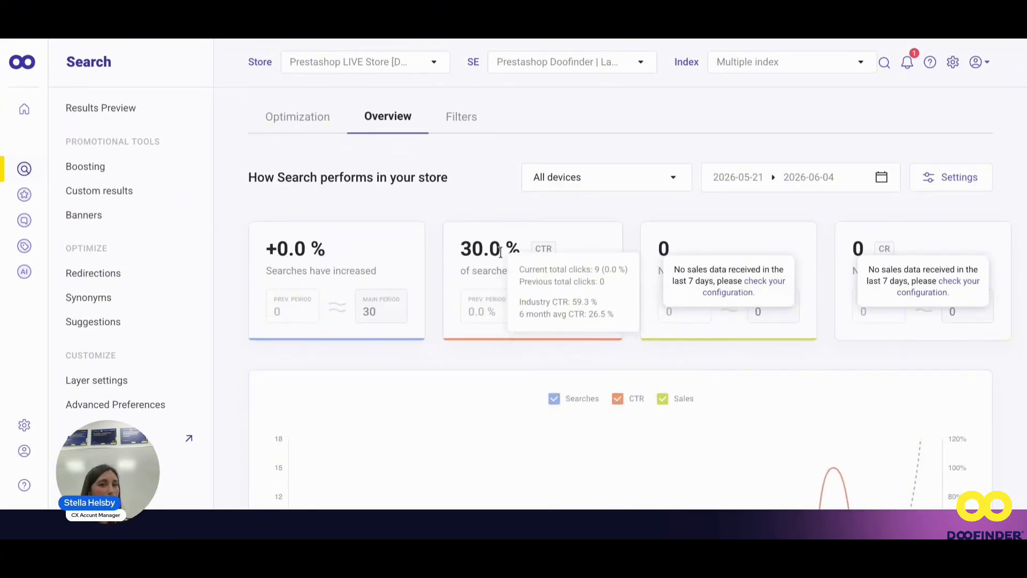
pyautogui.scroll(-8, 500, 251)
pyautogui.scroll(3, 500, 251)
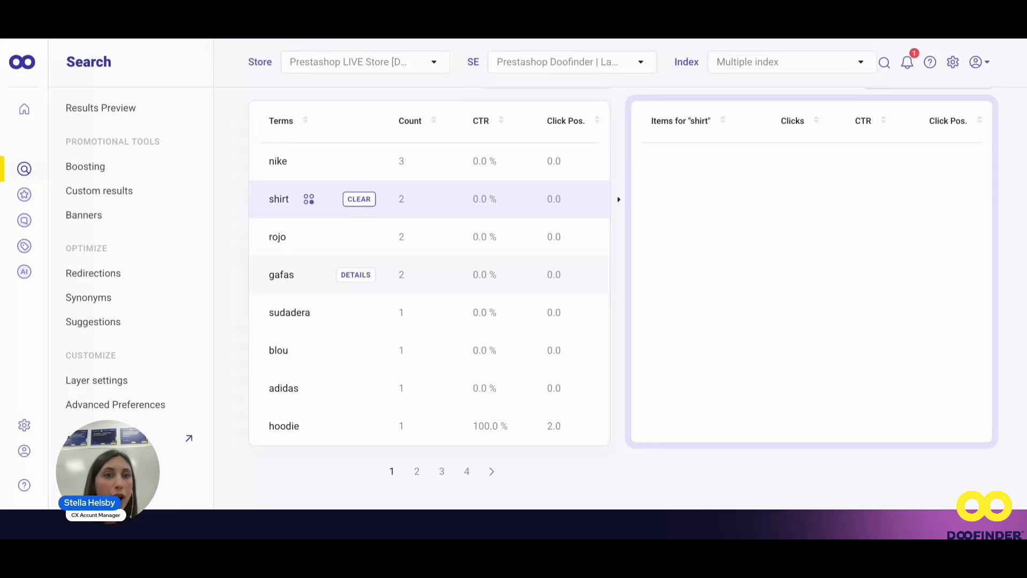
pyautogui.moveTo(487, 152)
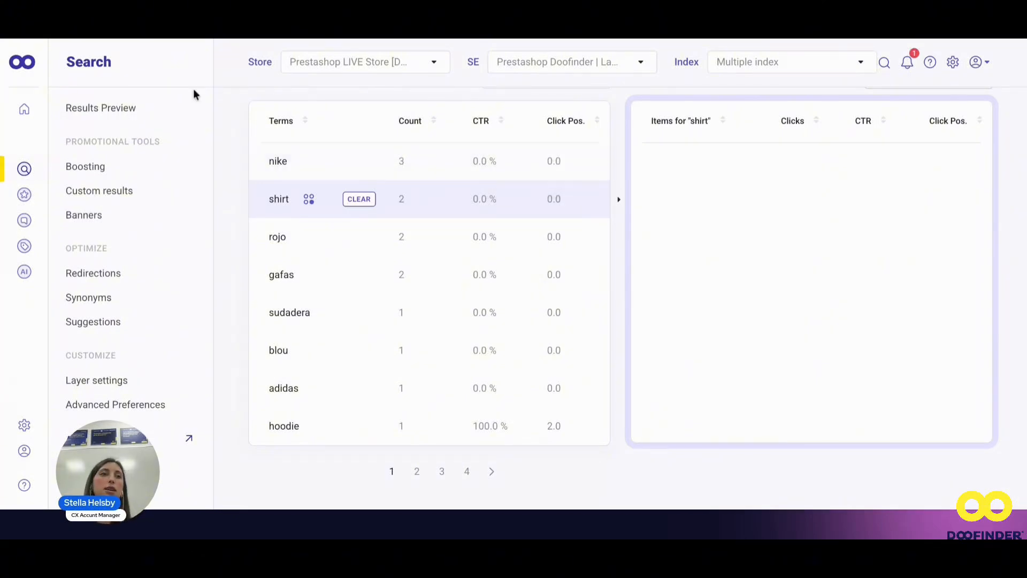
# Test the query "nike" across all indices in Results Preview and review the returned items and relevance scores.
pyautogui.click(125, 111)
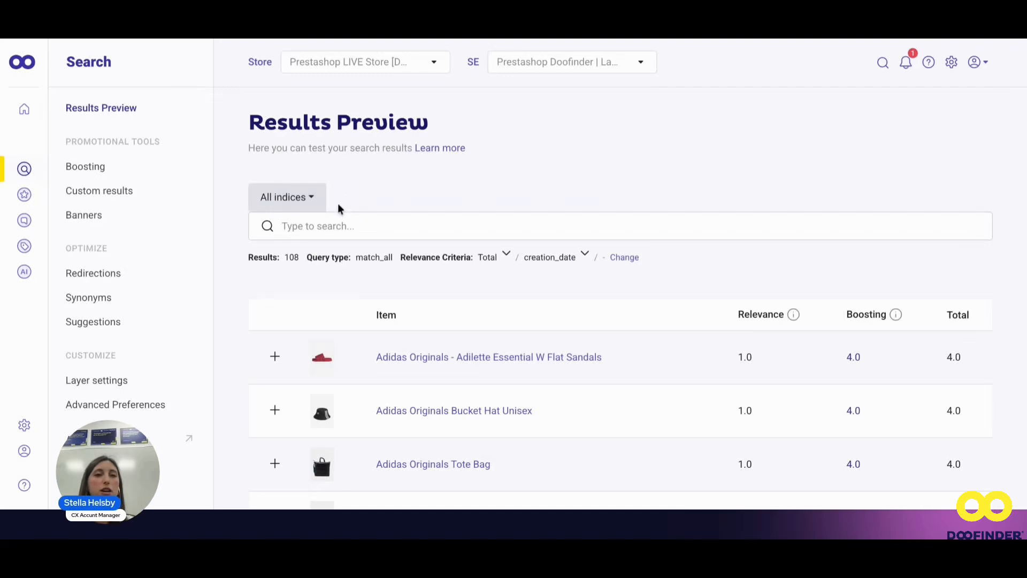
pyautogui.click(330, 223)
pyautogui.write('nike')
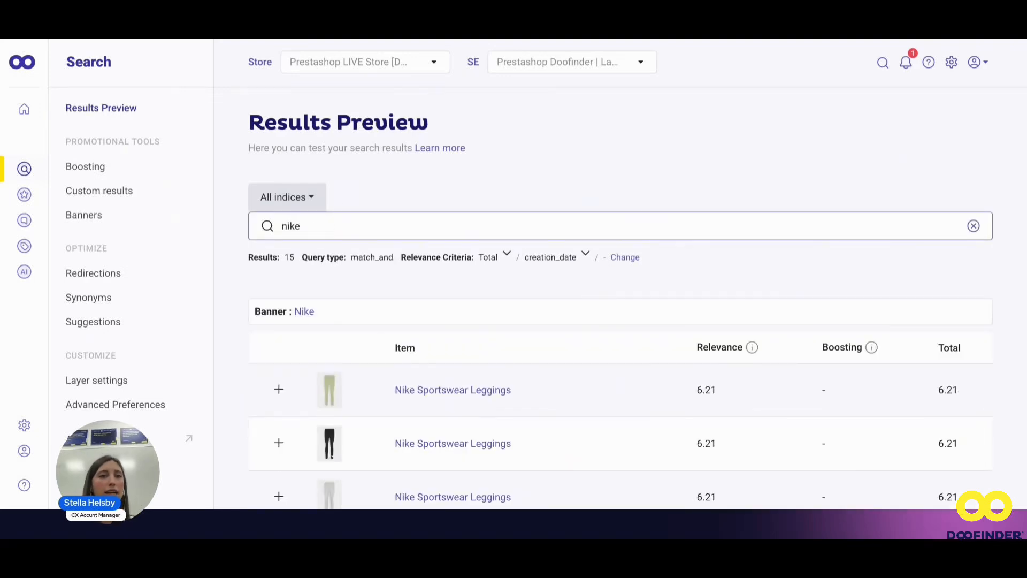
pyautogui.scroll(-2, 331, 223)
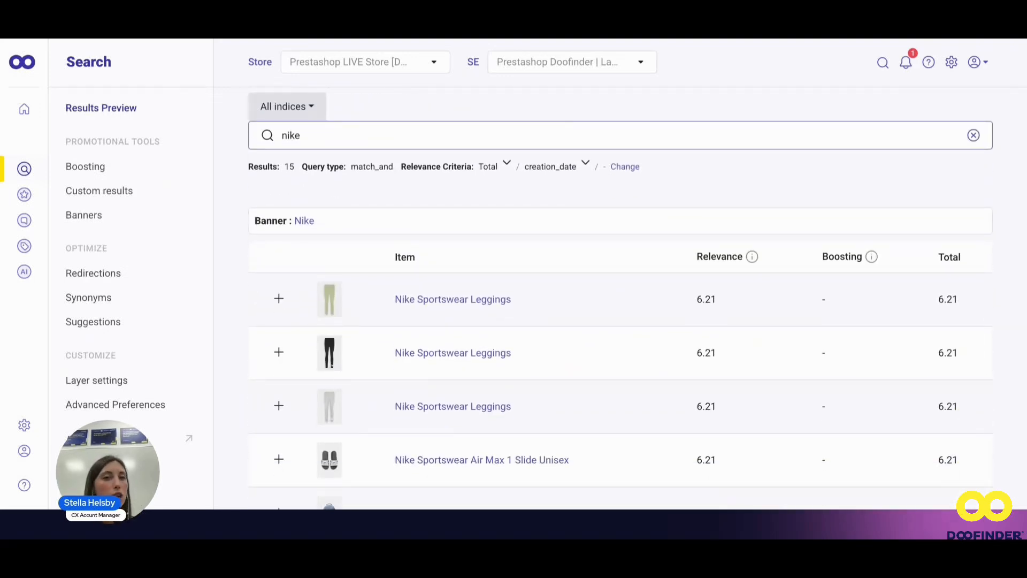
pyautogui.scroll(2, 294, 233)
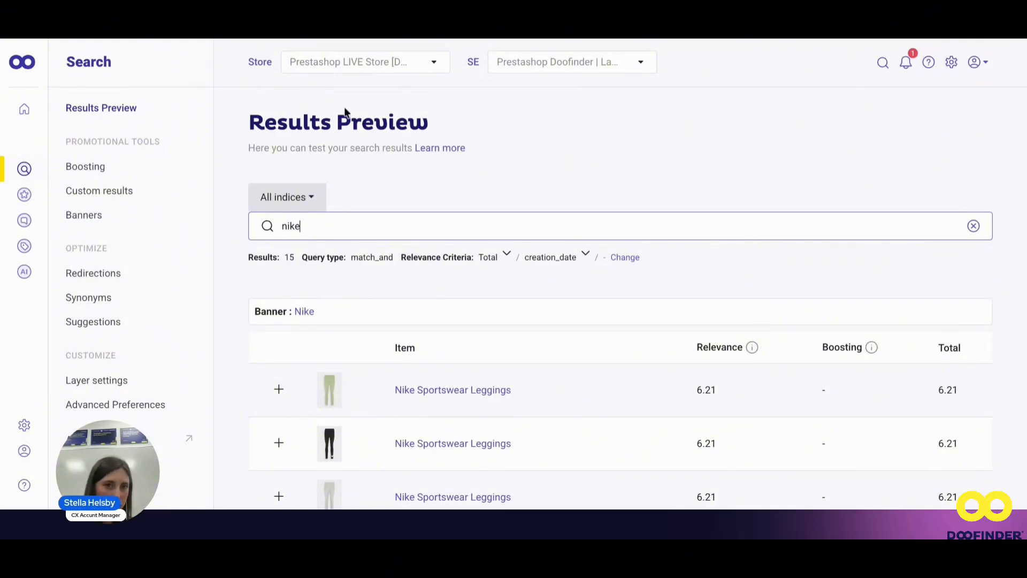
pyautogui.scroll(-1, 370, 113)
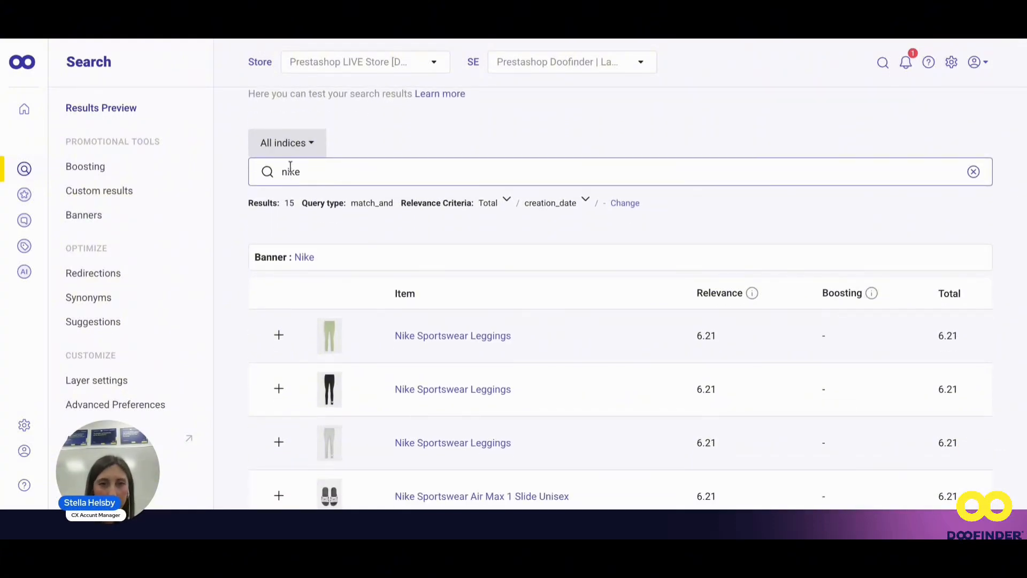
pyautogui.scroll(-1, 324, 182)
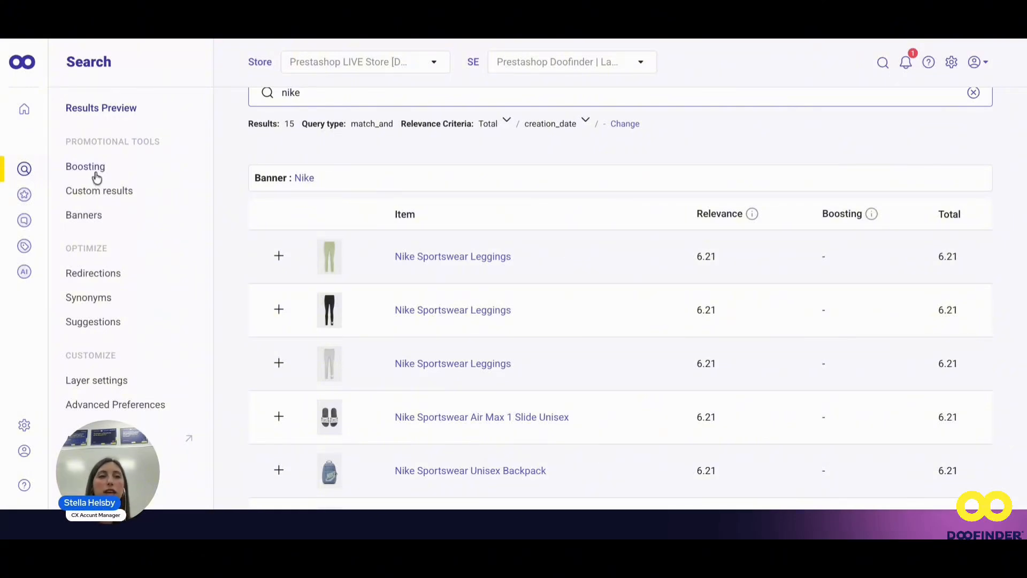
# Start a new custom result and name it "nike".
pyautogui.click(123, 198)
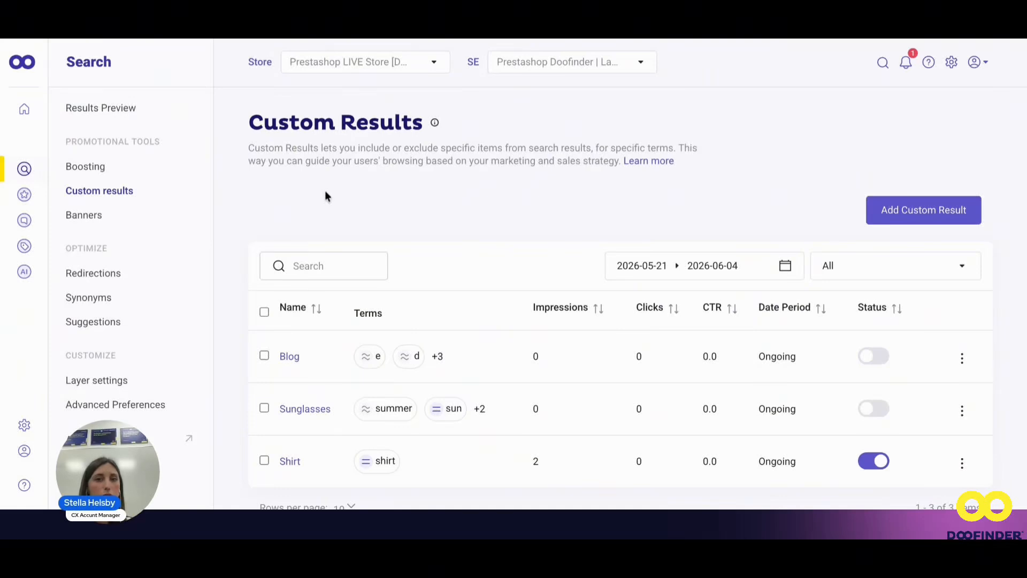
pyautogui.scroll(-1, 325, 191)
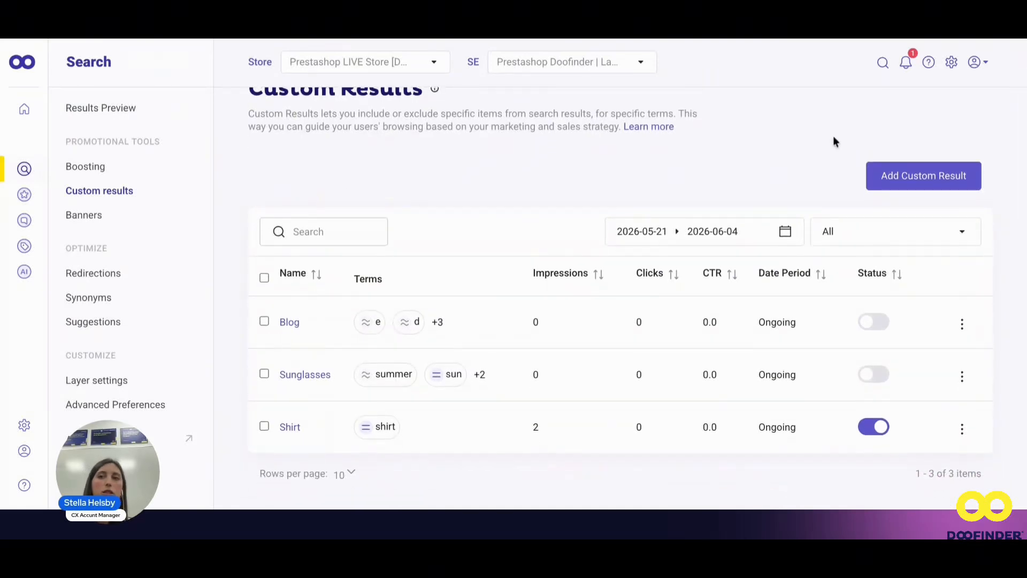
pyautogui.click(902, 183)
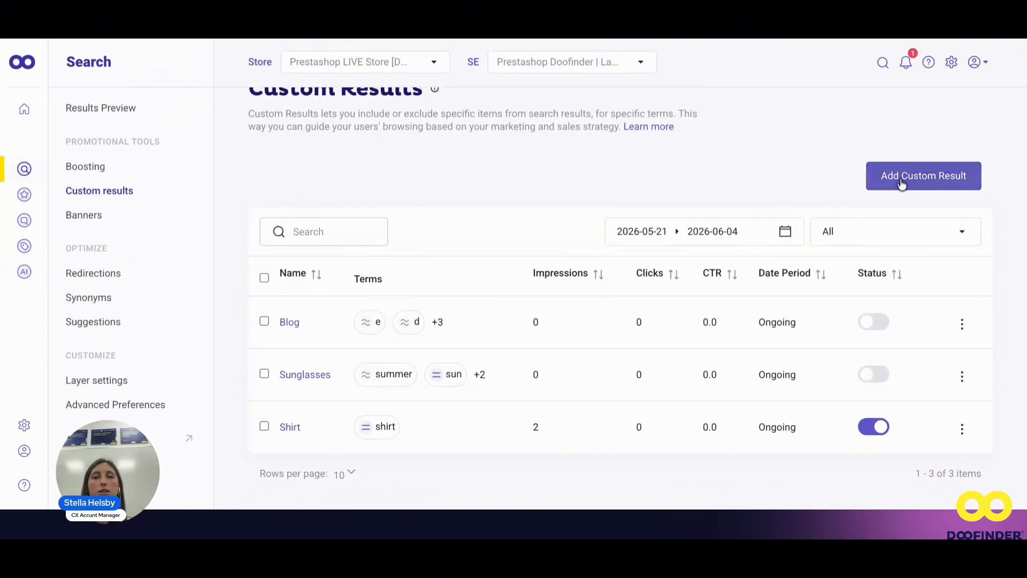
pyautogui.click(383, 160)
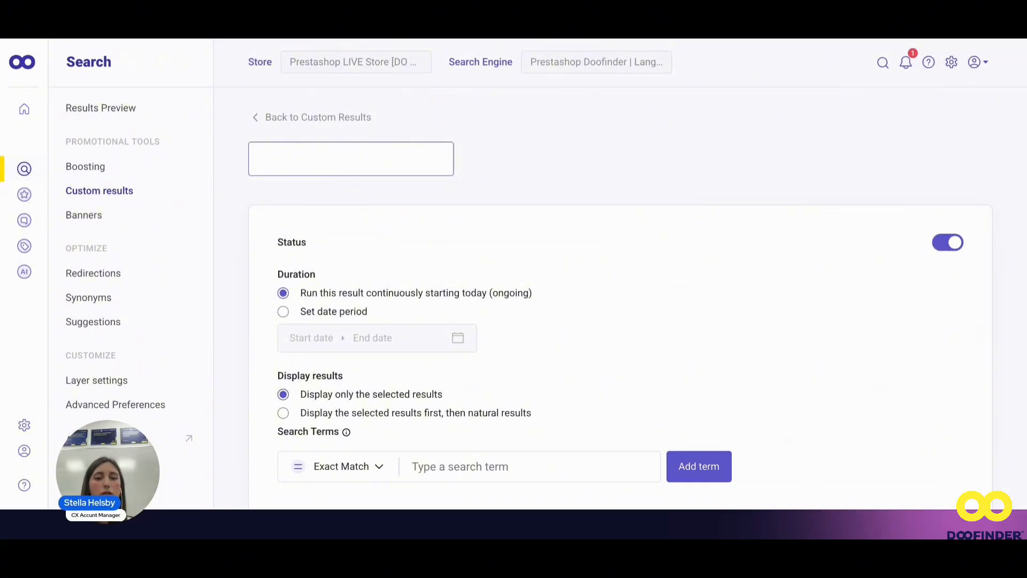
pyautogui.write('nike')
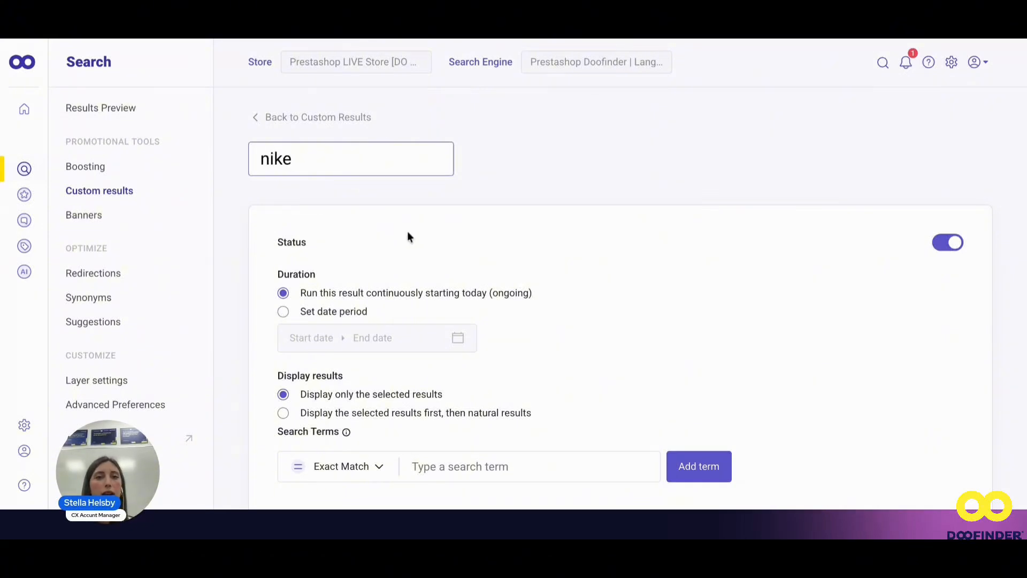
# Check the date period option, keep the duration ongoing, and display the selected results first, then natural results.
pyautogui.scroll(-2, 407, 236)
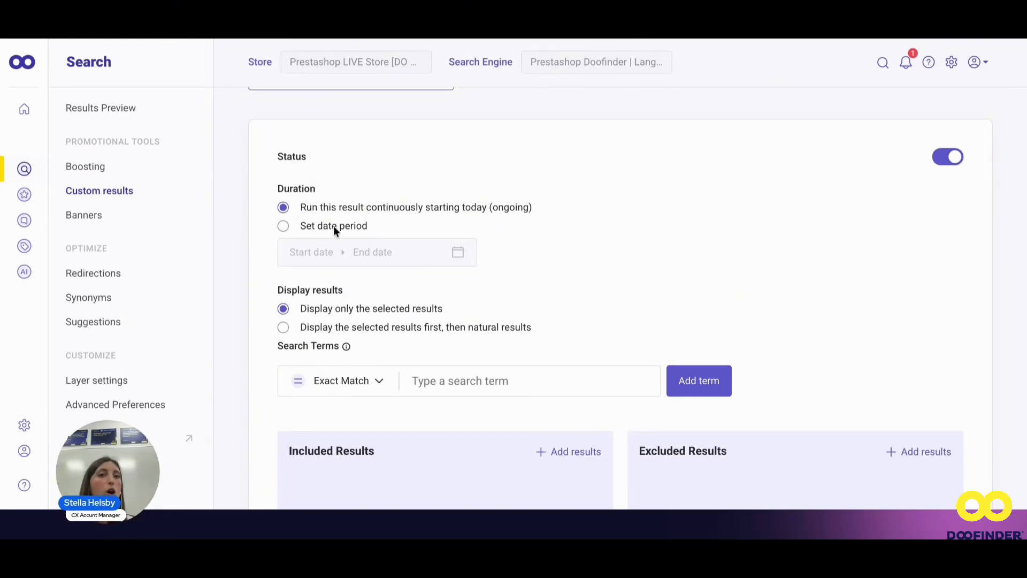
pyautogui.click(285, 227)
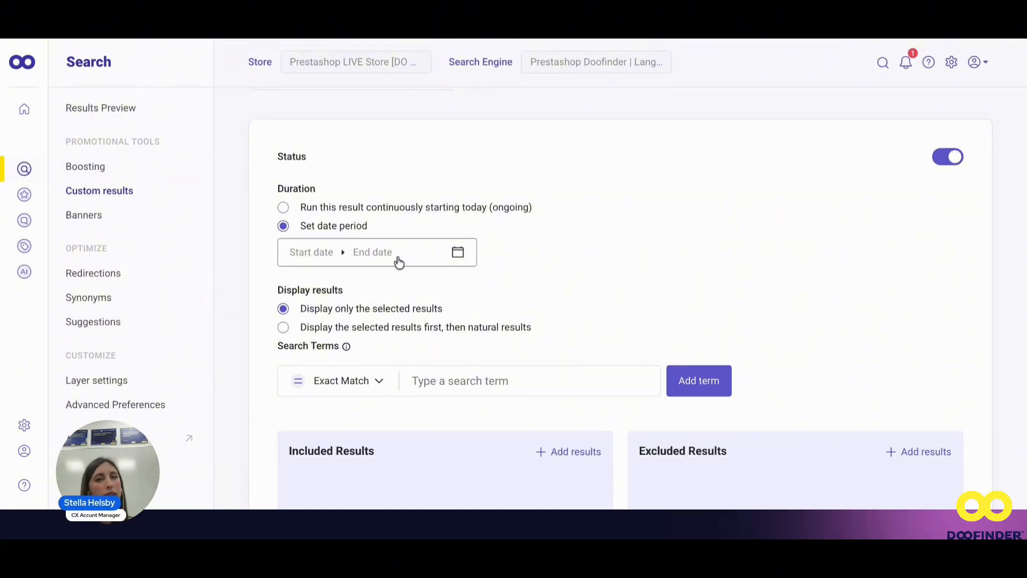
pyautogui.click(283, 208)
pyautogui.scroll(-1, 375, 246)
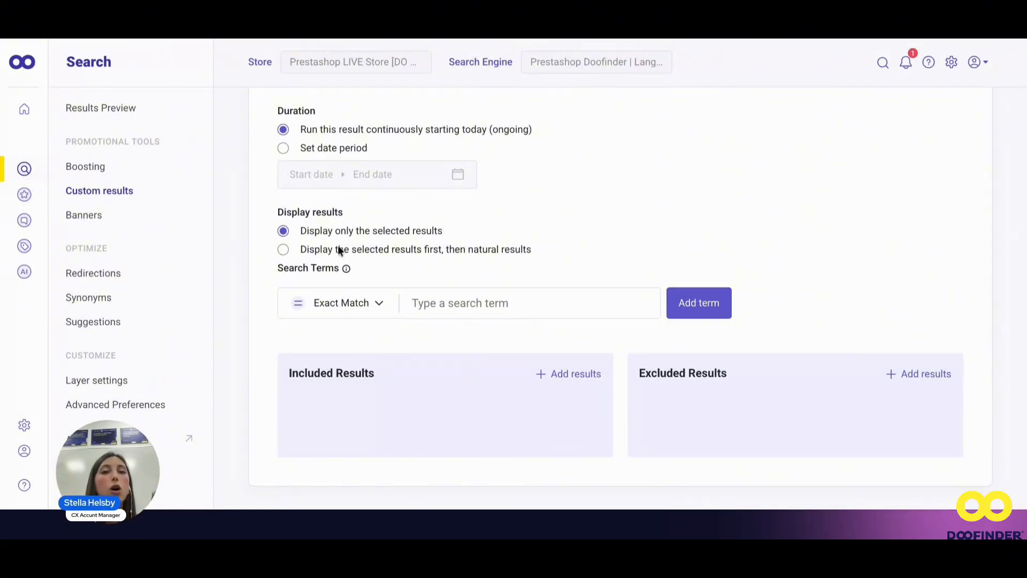
pyautogui.click(283, 252)
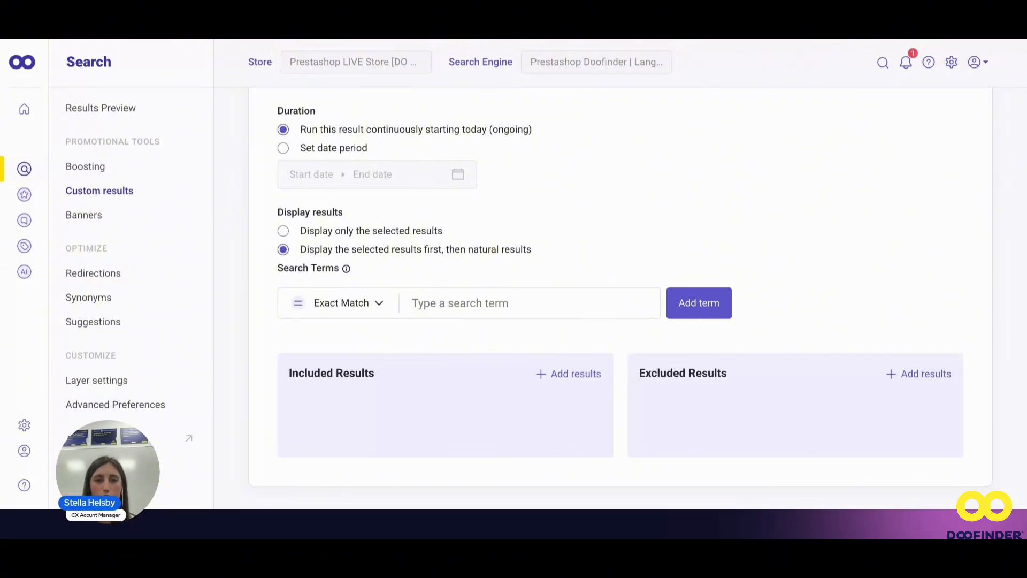
# Add "nike" as an exact match search term for the custom result.
pyautogui.scroll(-1, 381, 262)
pyautogui.click(448, 256)
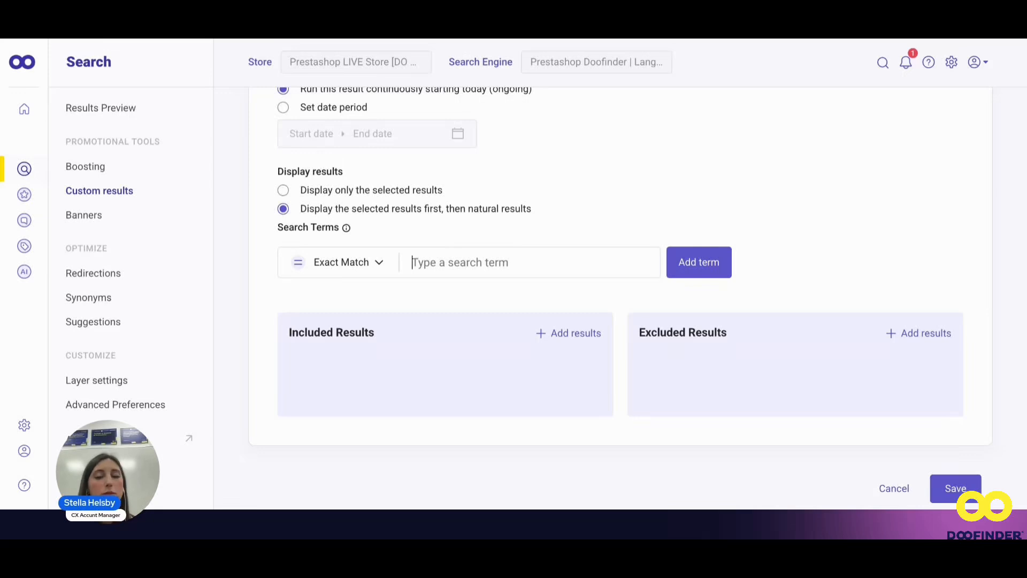
pyautogui.write('nike')
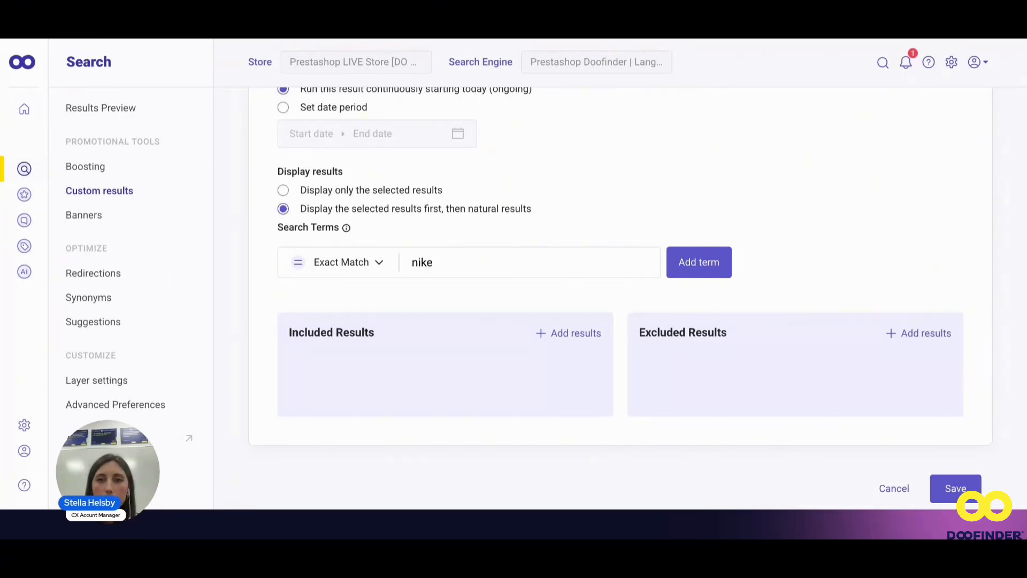
pyautogui.click(696, 262)
# Add "nikey" as a second exact match search term for the custom result.
pyautogui.click(567, 270)
pyautogui.write('n')
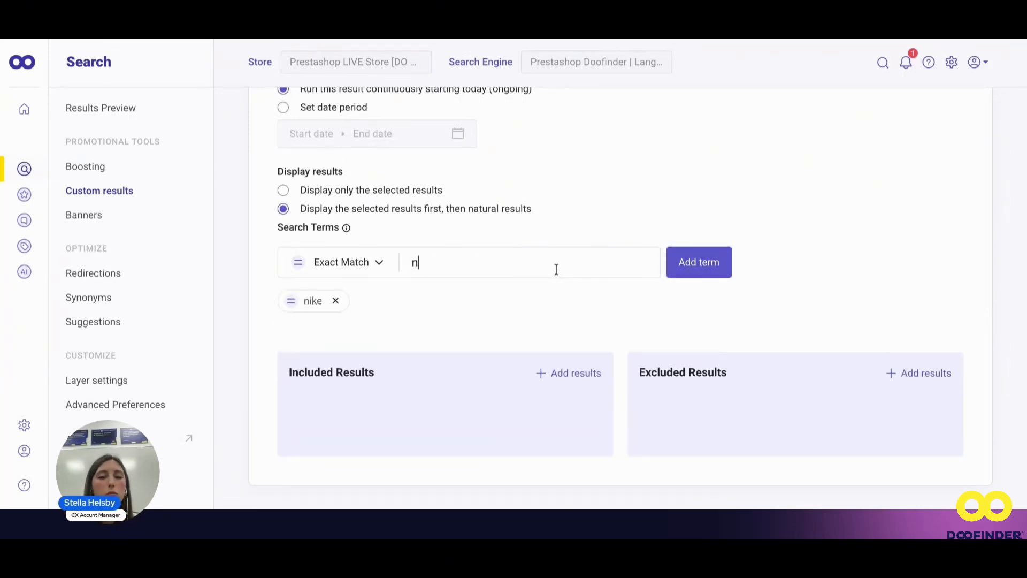
pyautogui.write('ikey')
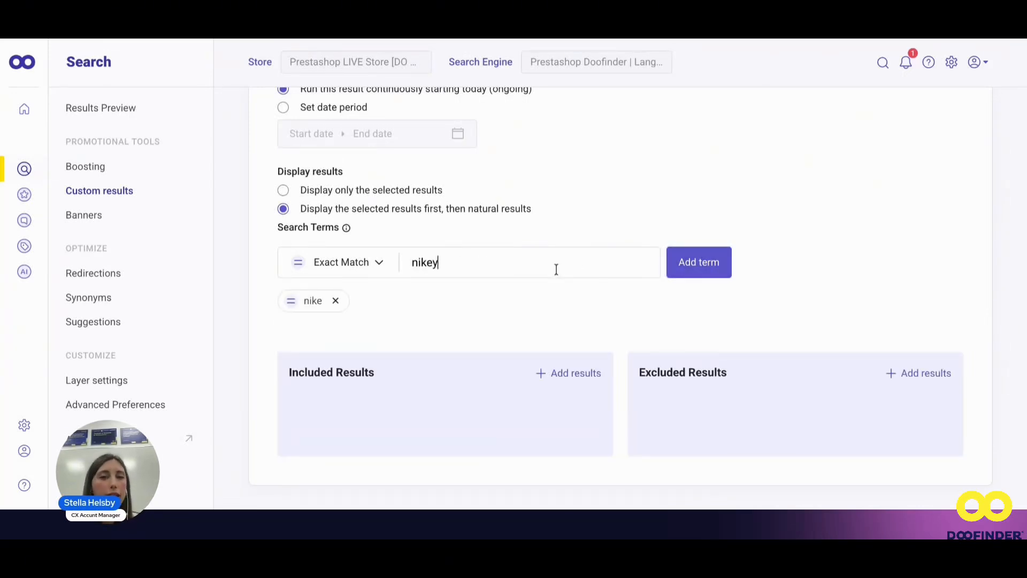
pyautogui.click(680, 268)
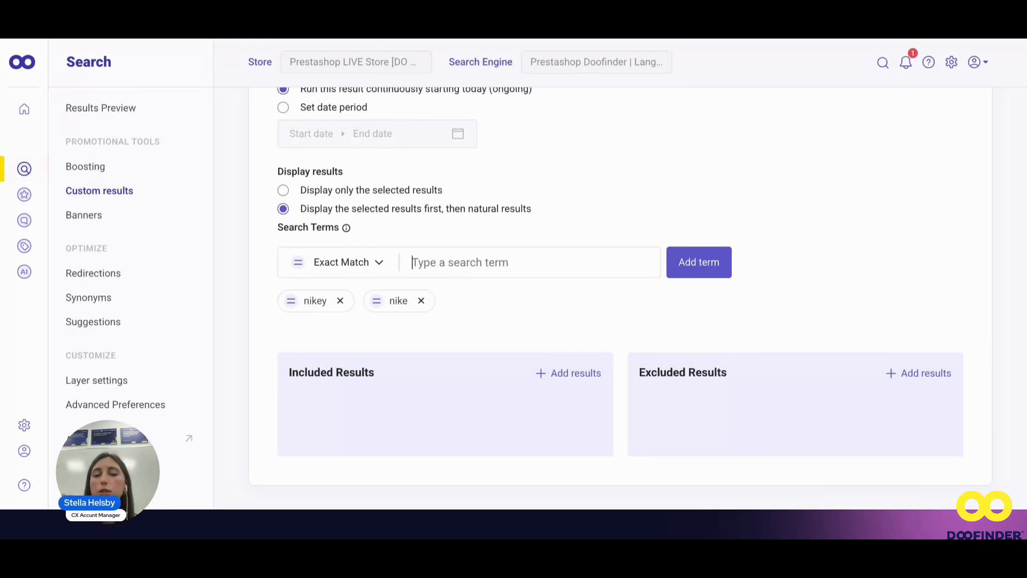
# Check the match type options for search terms and set the match type to Broad Match.
pyautogui.click(360, 271)
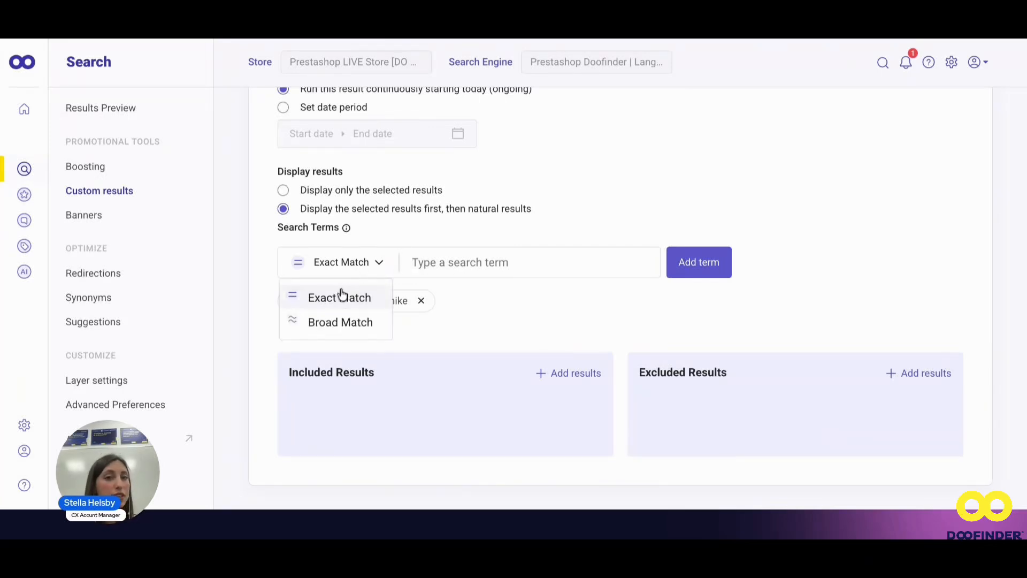
pyautogui.click(373, 268)
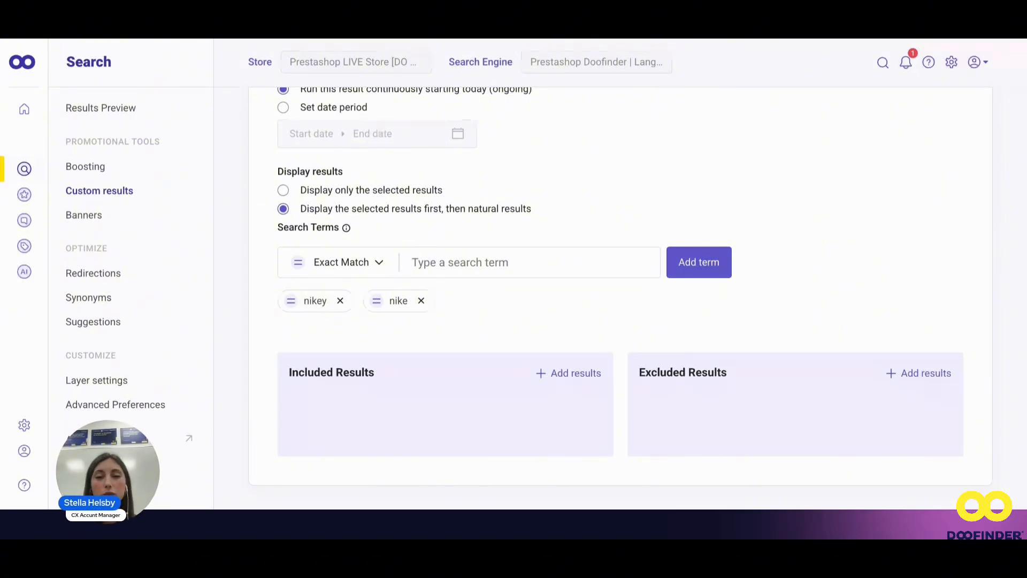
pyautogui.click(347, 272)
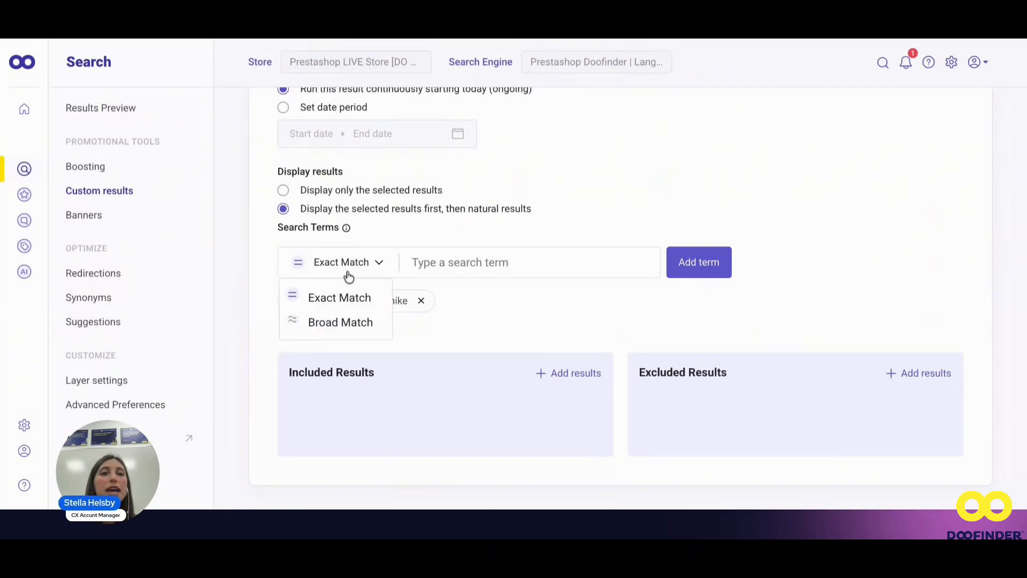
pyautogui.click(347, 321)
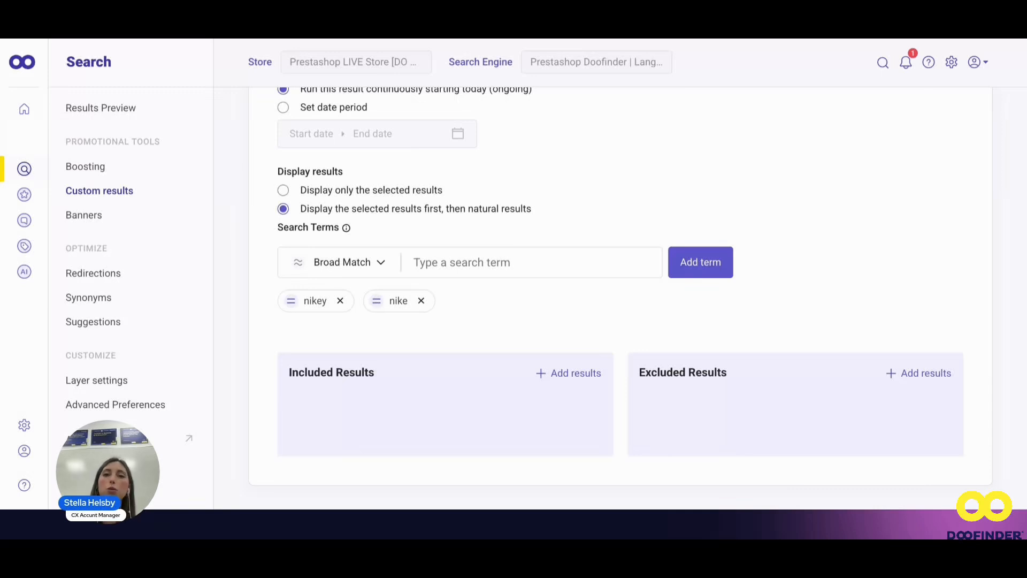
# Search individual items for "nike" and add the first three Nike Sportswear Leggings to the included results.
pyautogui.scroll(-2, 523, 298)
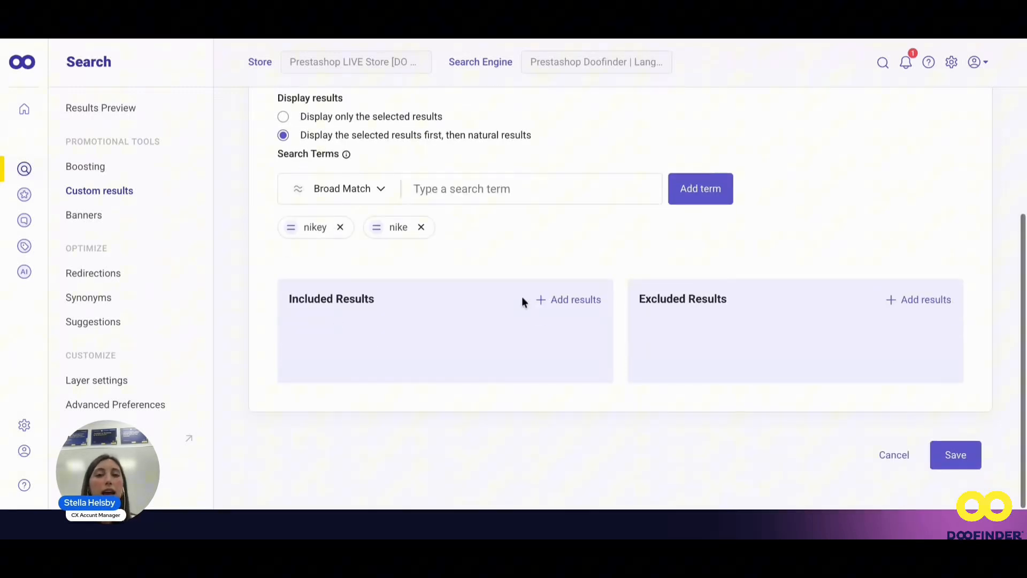
pyautogui.click(567, 305)
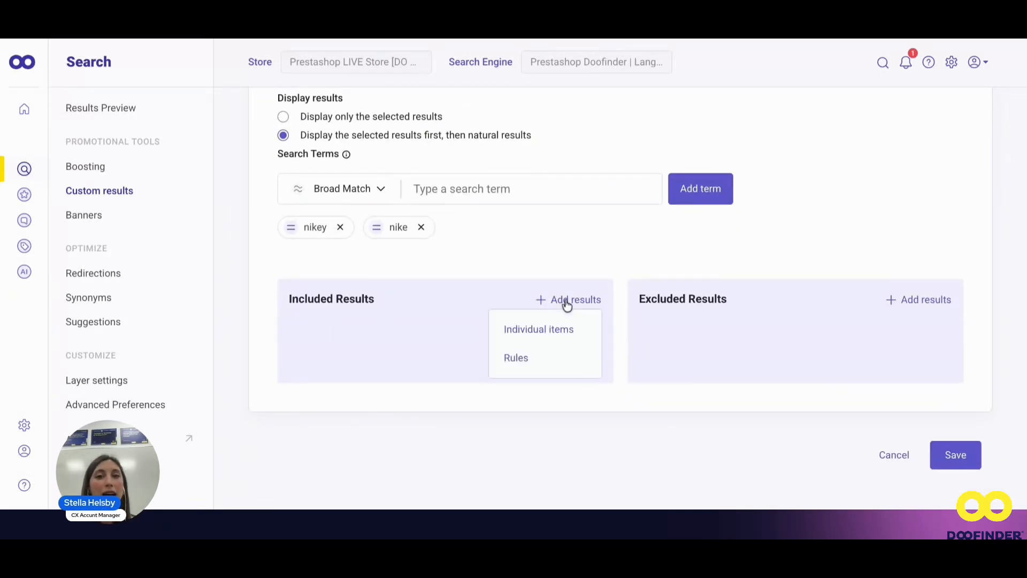
pyautogui.click(524, 329)
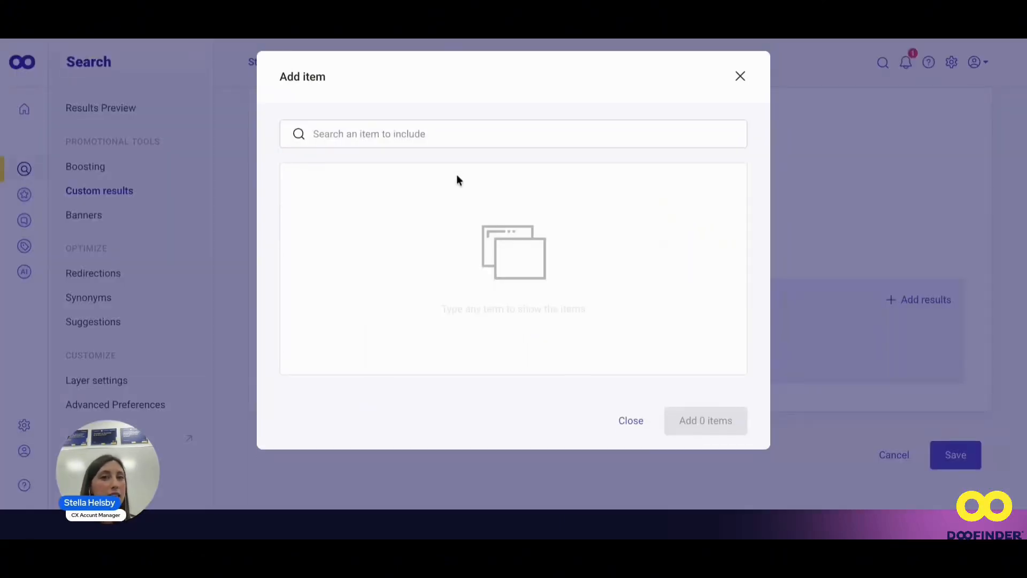
pyautogui.click(451, 143)
pyautogui.write('nike')
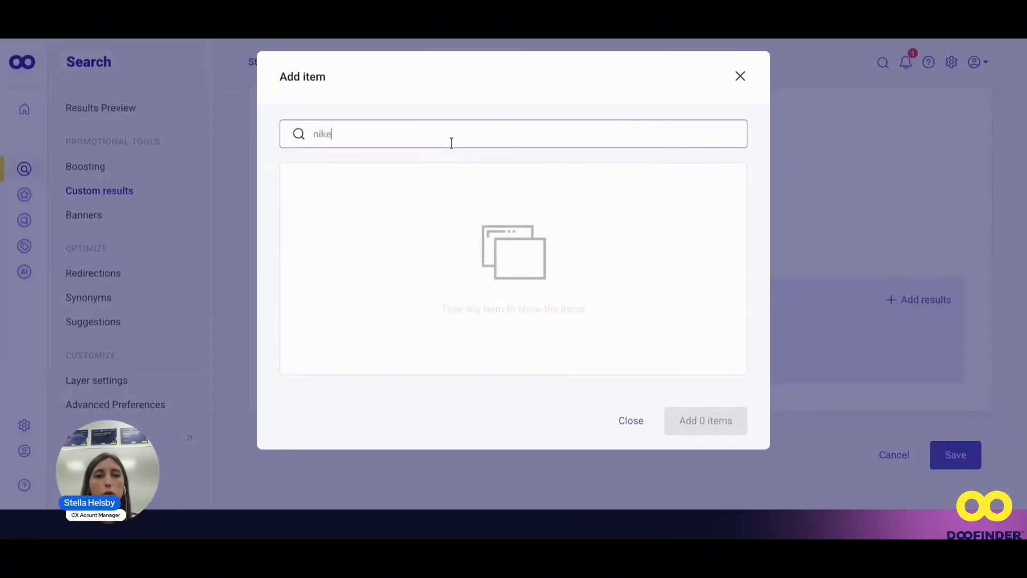
pyautogui.click(296, 181)
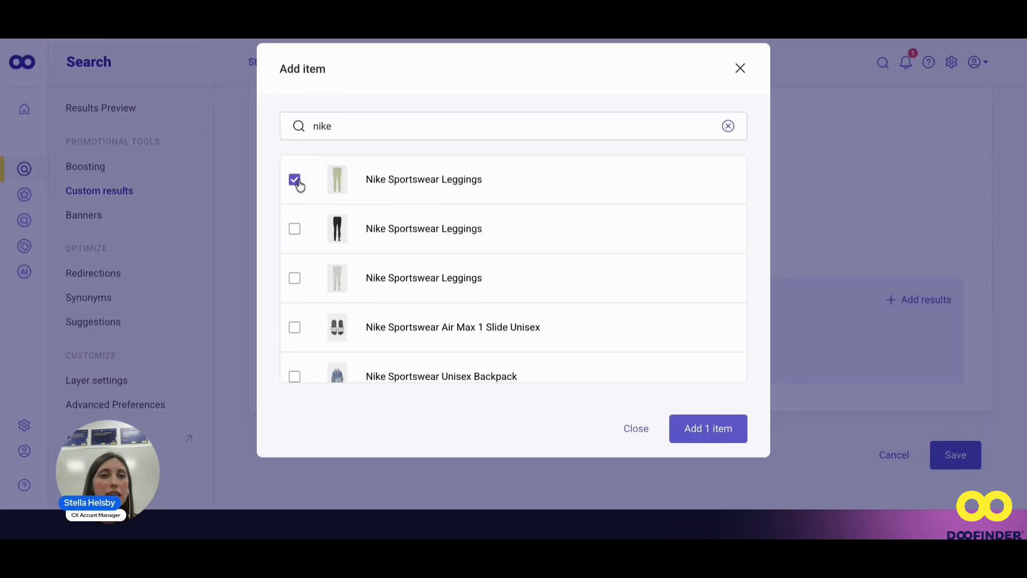
pyautogui.click(294, 229)
pyautogui.click(294, 278)
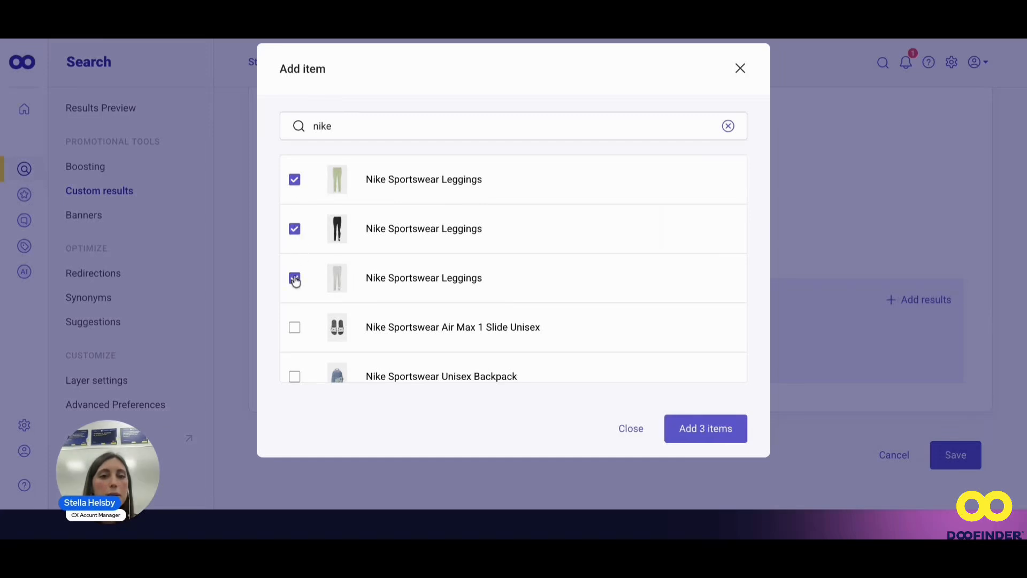
pyautogui.click(680, 428)
# Add a rule to the included results for items whose brand is Nike, and cancel the custom result without saving.
pyautogui.click(574, 303)
pyautogui.scroll(-1, 574, 305)
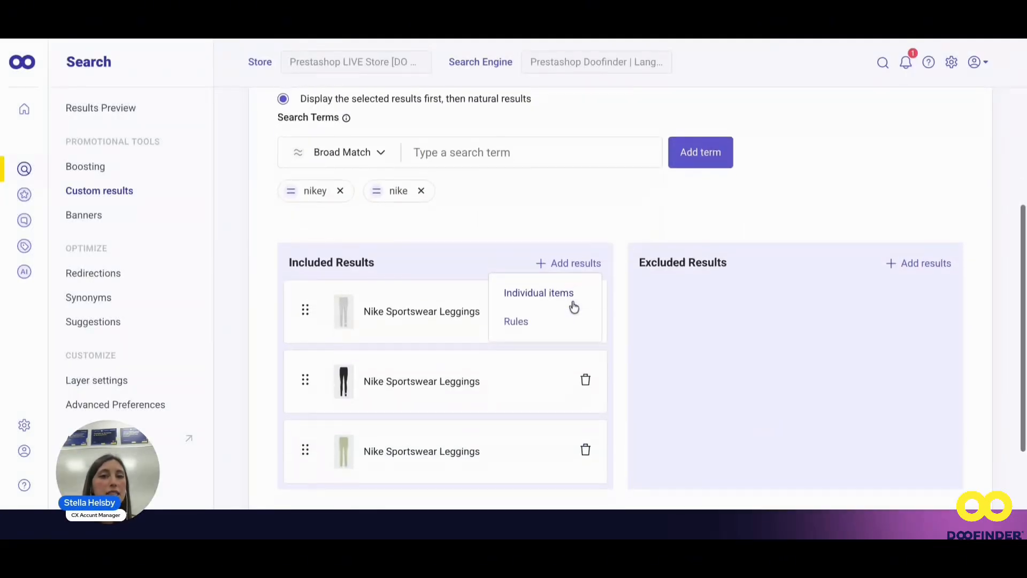
pyautogui.click(517, 318)
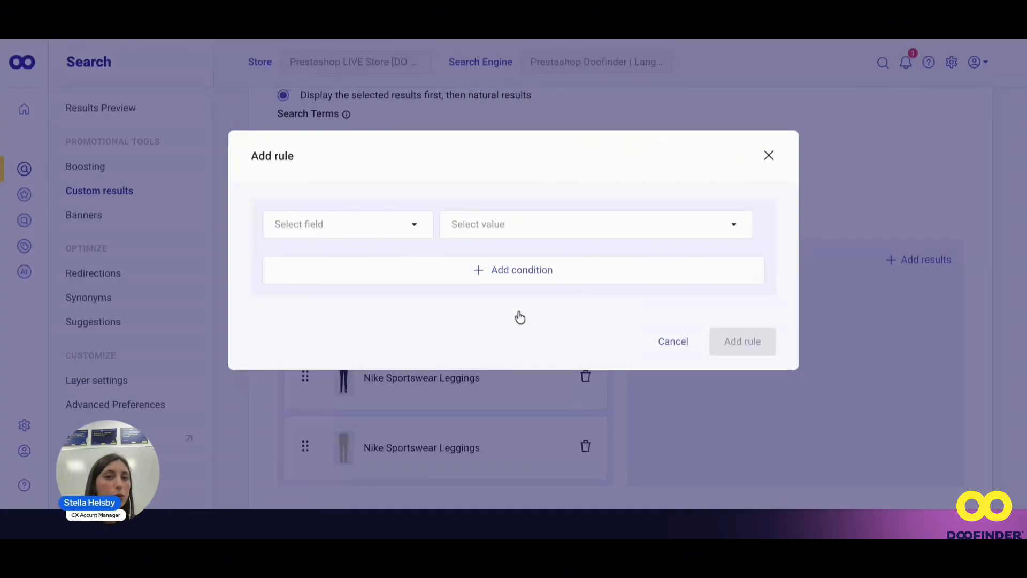
pyautogui.click(373, 226)
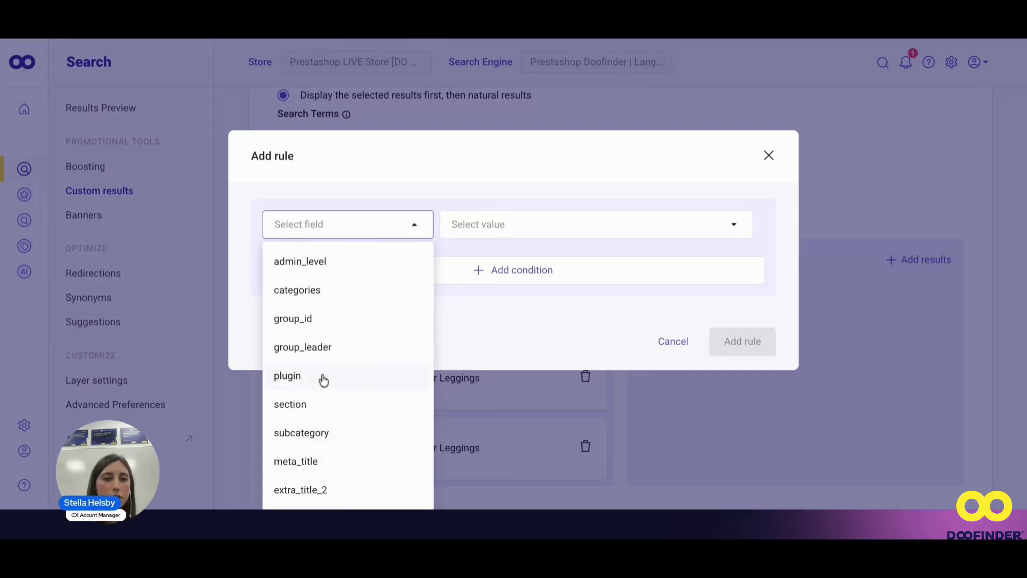
pyautogui.scroll(-6, 326, 416)
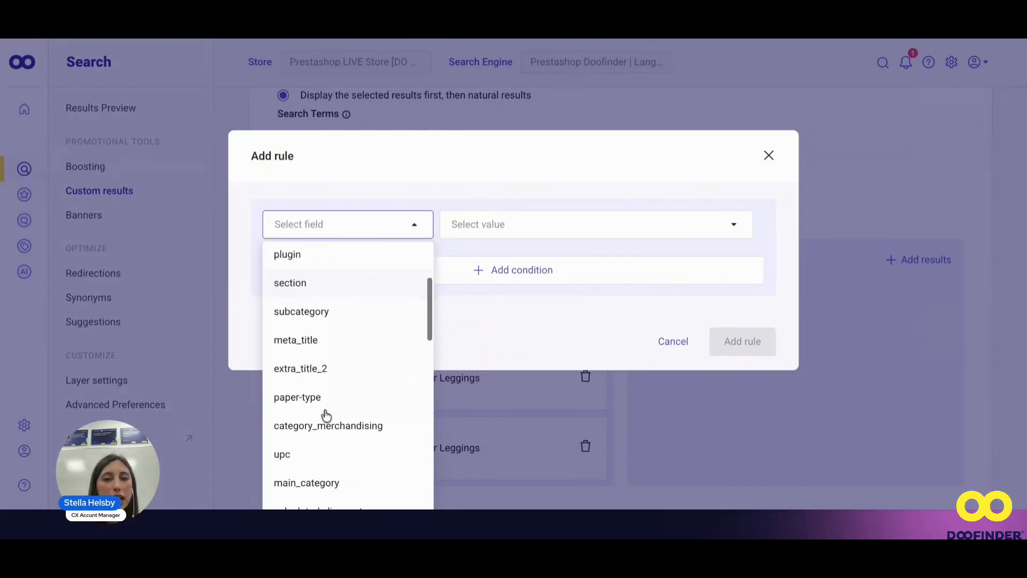
pyautogui.scroll(-2, 321, 386)
pyautogui.click(317, 341)
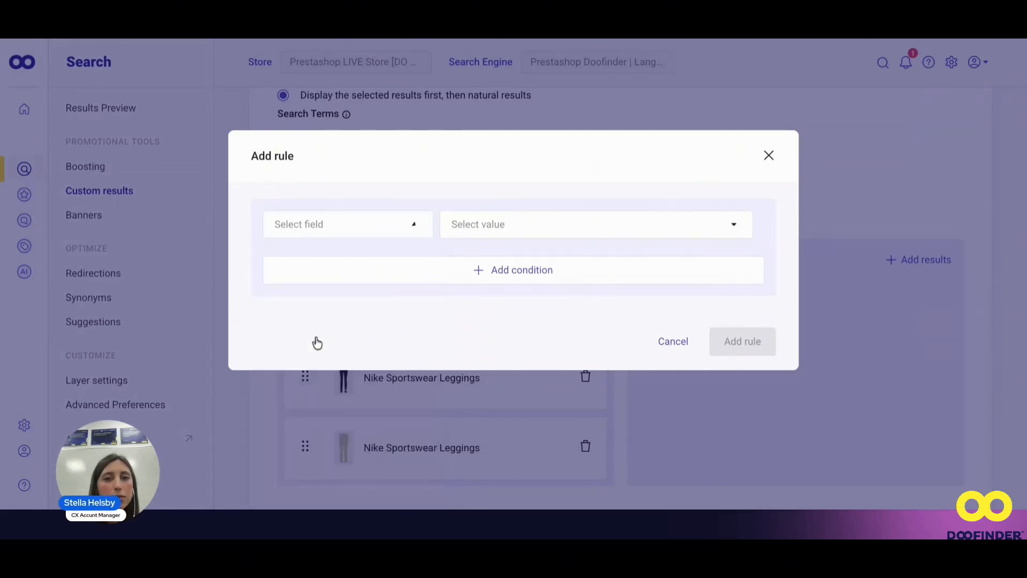
pyautogui.click(480, 239)
pyautogui.click(496, 266)
pyautogui.write('nike')
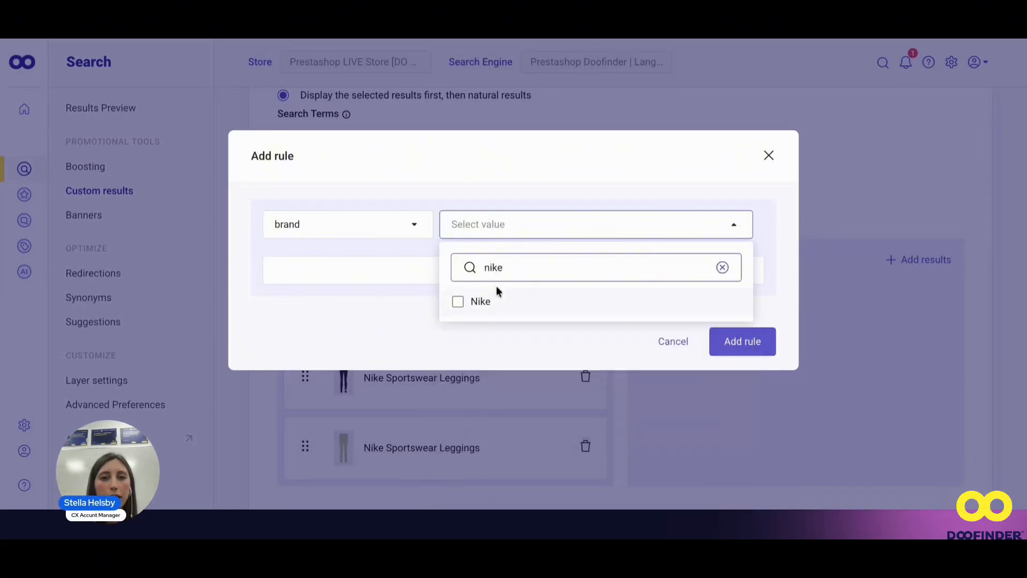
pyautogui.click(458, 302)
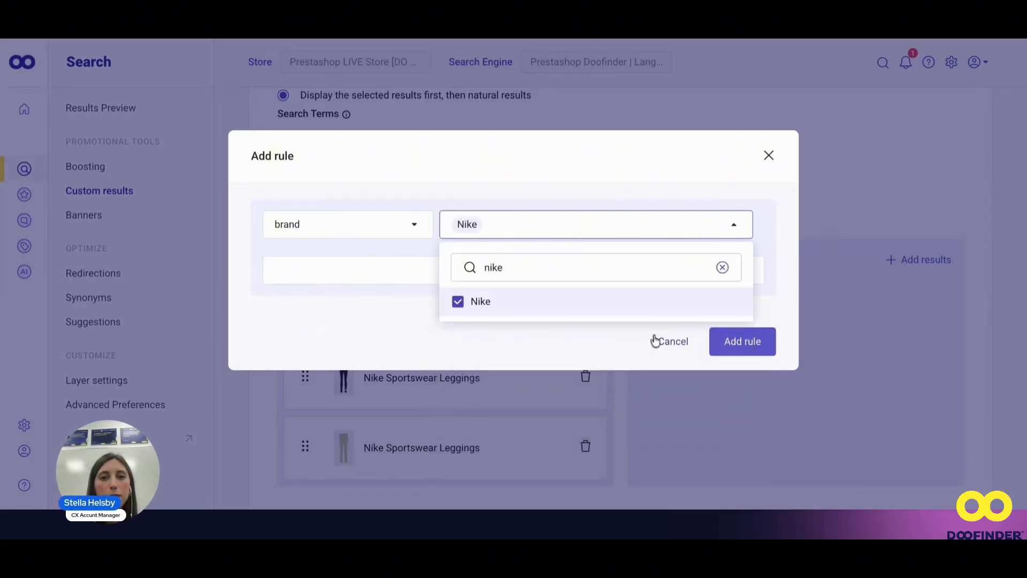
pyautogui.click(724, 343)
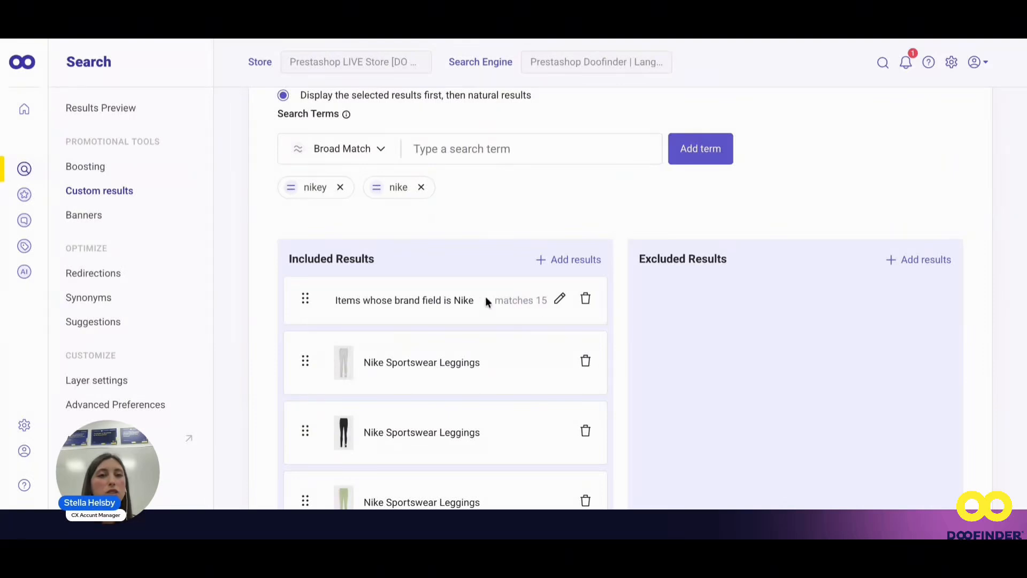
pyautogui.scroll(-3, 492, 251)
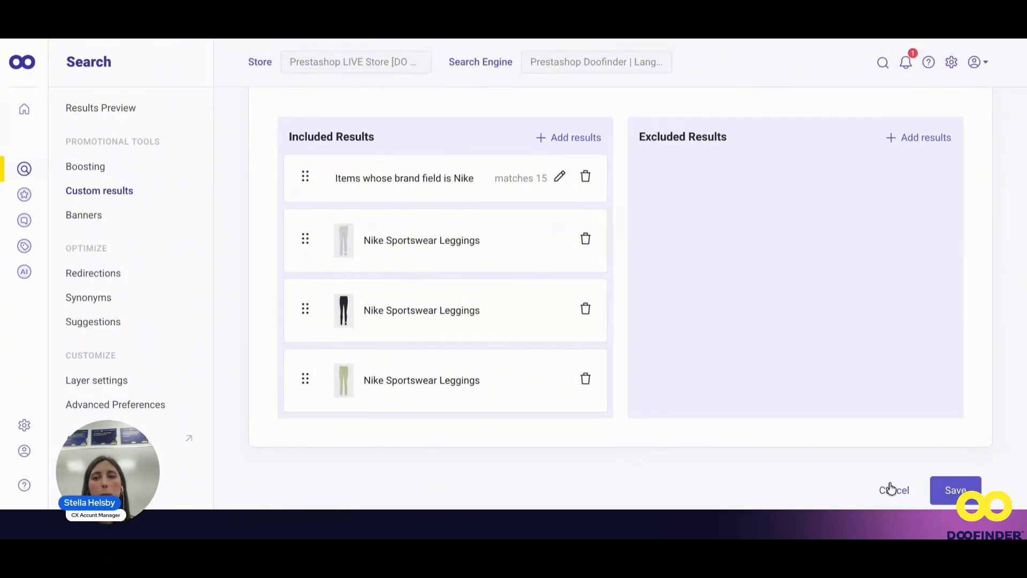
pyautogui.click(889, 489)
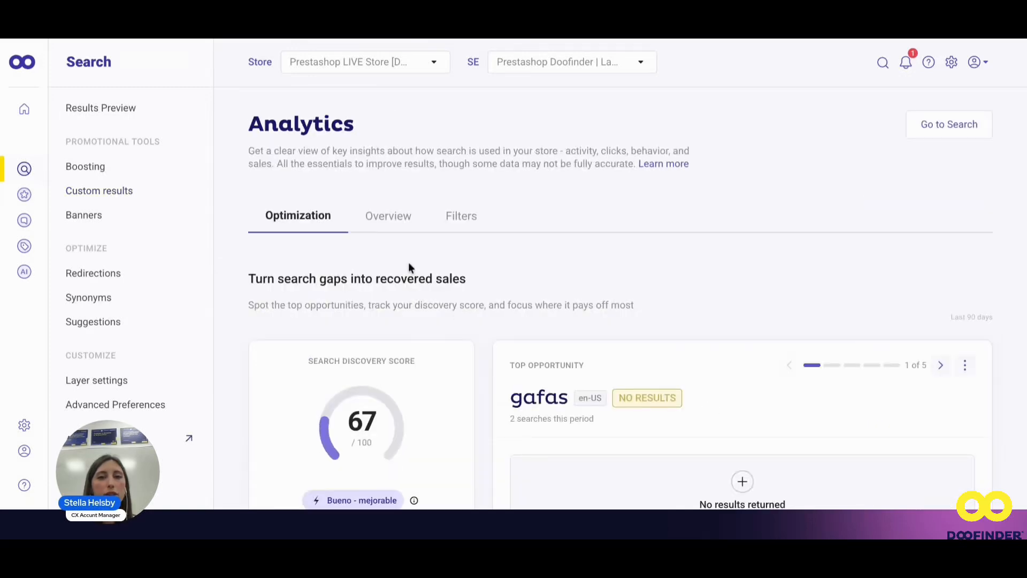
# Examine the zero-result searches in the Analytics overview, browsing the listed terms and highlighting "sudadera".
pyautogui.click(378, 227)
pyautogui.scroll(-15, 378, 229)
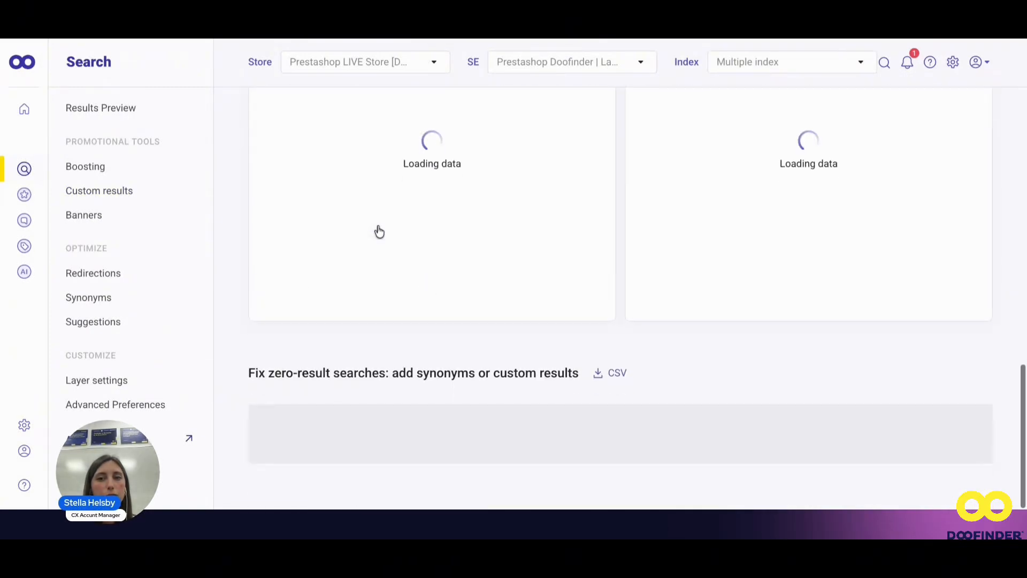
pyautogui.scroll(5, 378, 229)
pyautogui.scroll(-7, 475, 400)
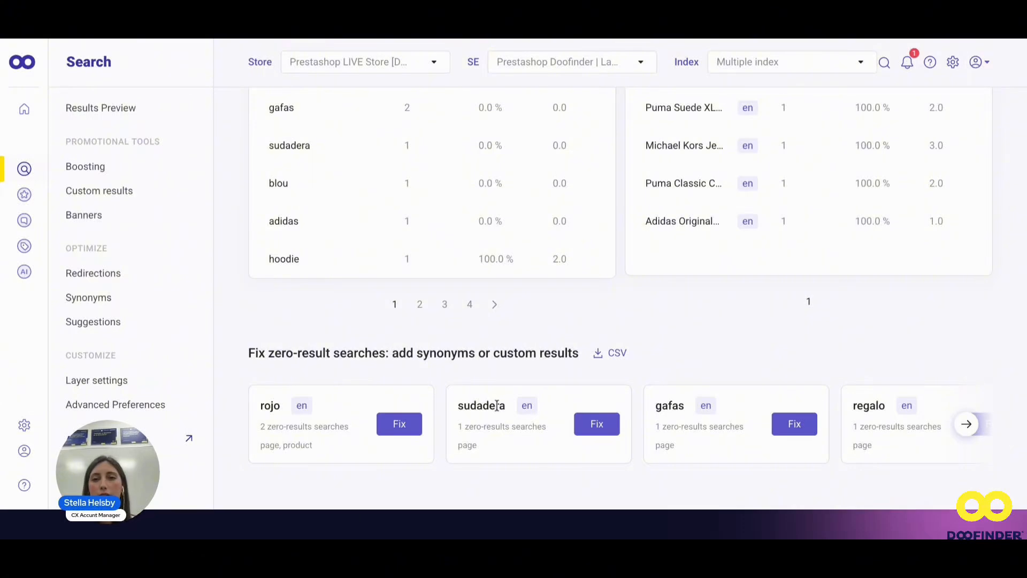
pyautogui.click(965, 426)
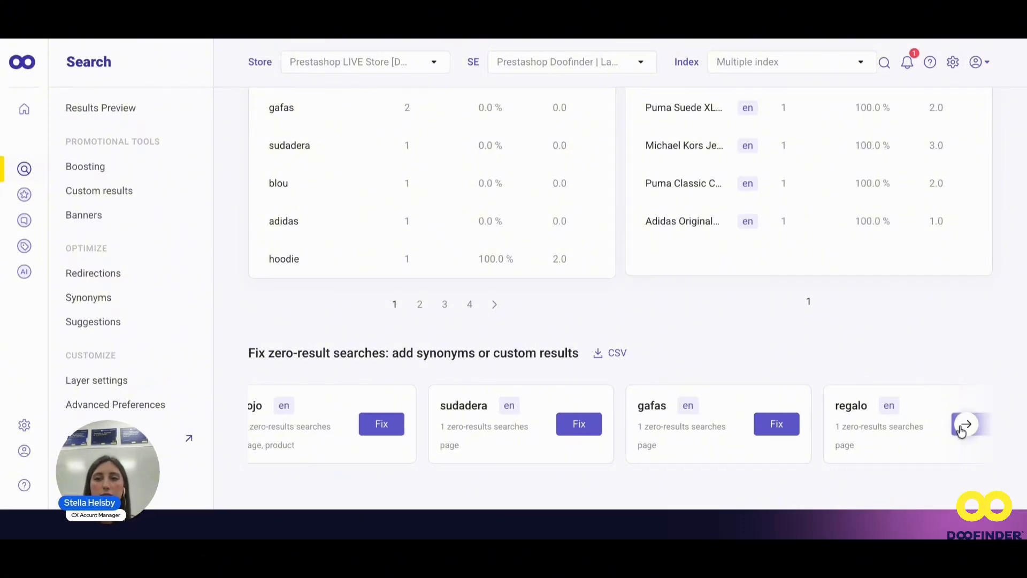
pyautogui.click(958, 427)
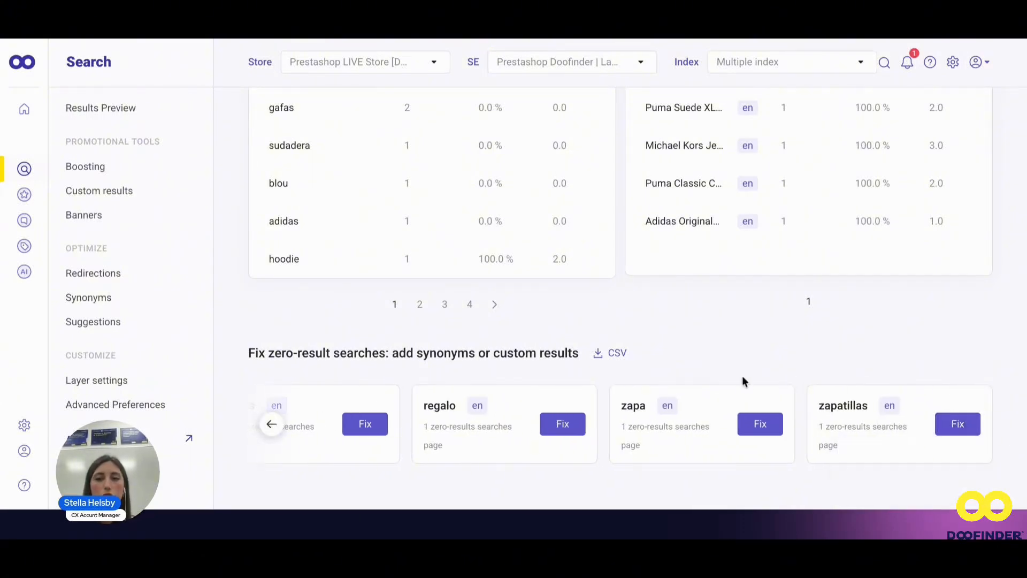
pyautogui.click(297, 426)
pyautogui.doubleClick(485, 405)
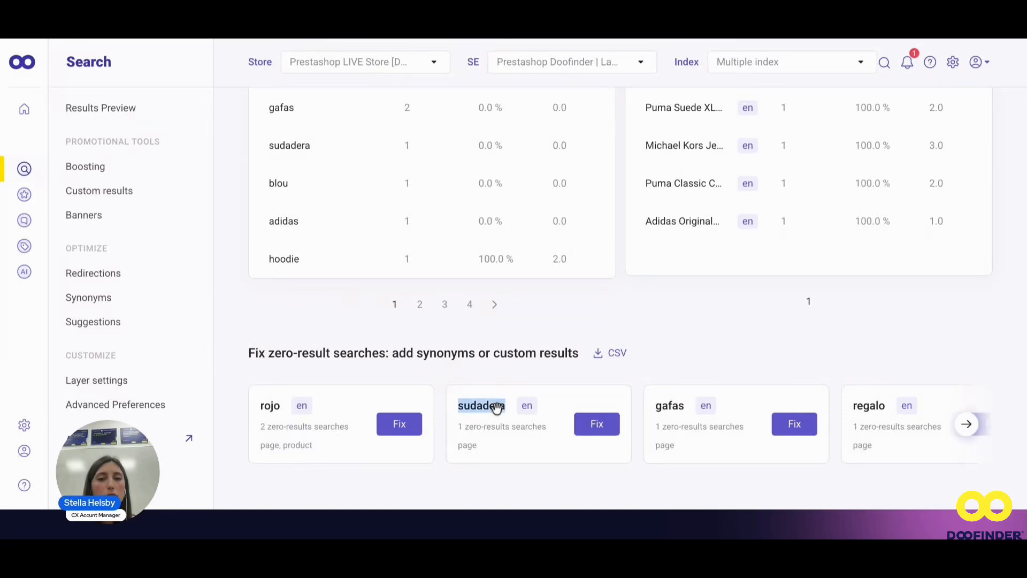
pyautogui.click(498, 396)
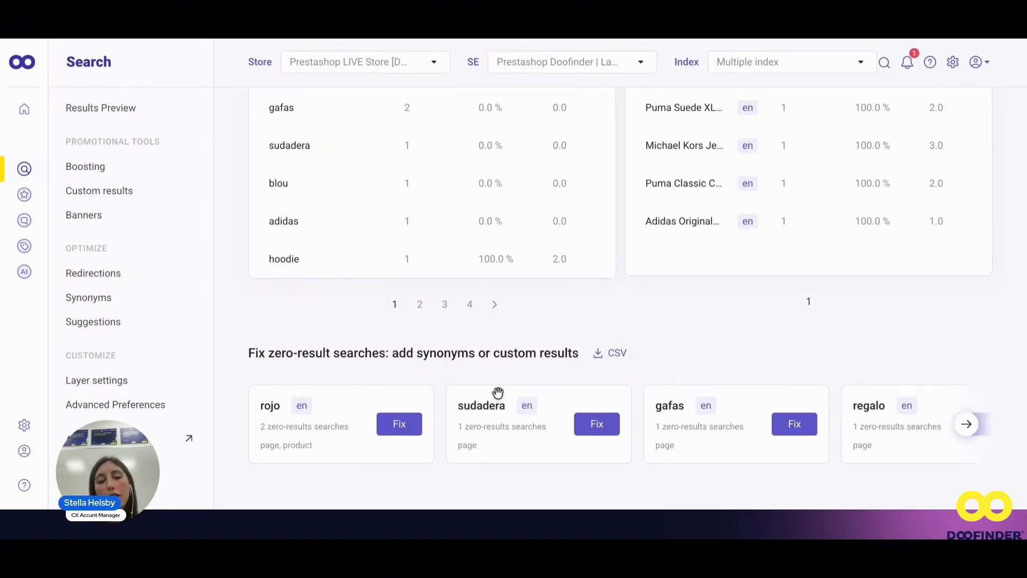
pyautogui.doubleClick(497, 400)
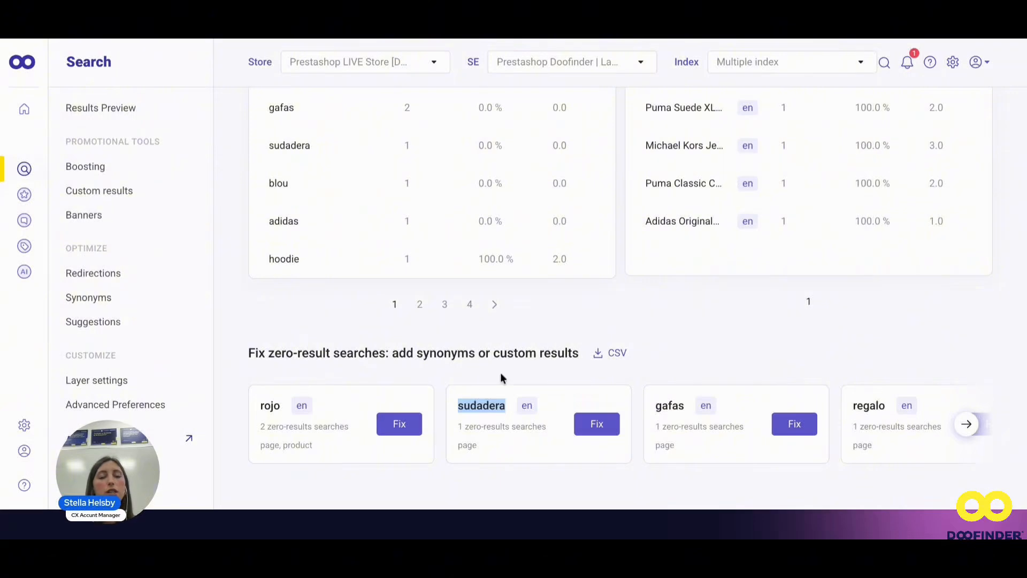
# Start a new custom result and name it "sudadera".
pyautogui.click(119, 192)
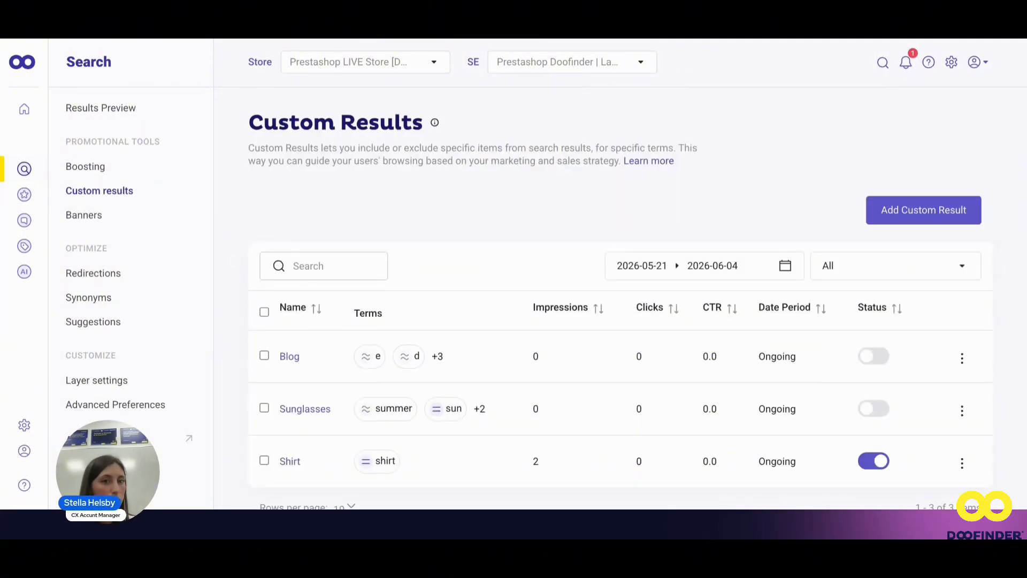
pyautogui.click(913, 224)
pyautogui.click(358, 166)
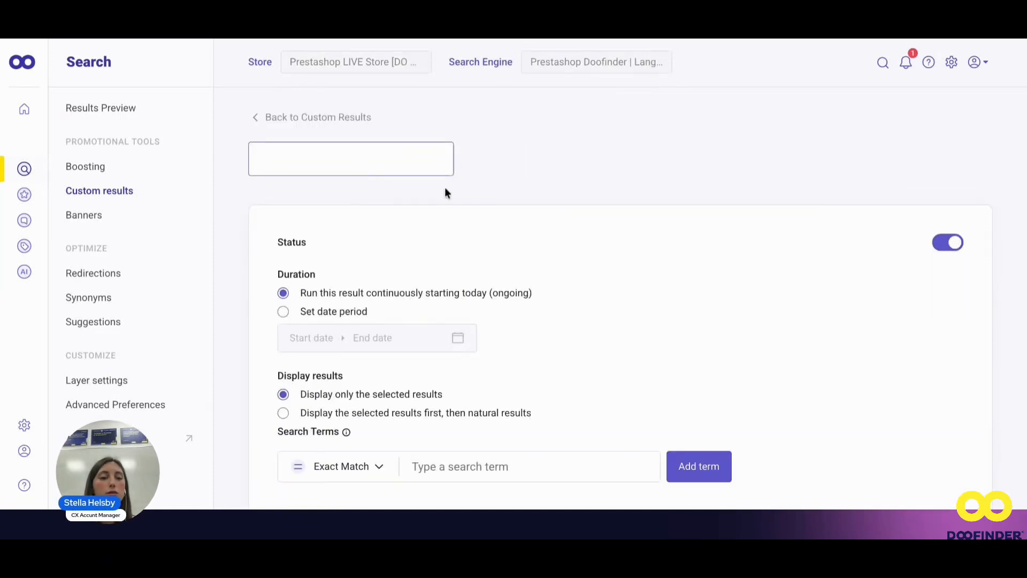
pyautogui.scroll(-1, 387, 313)
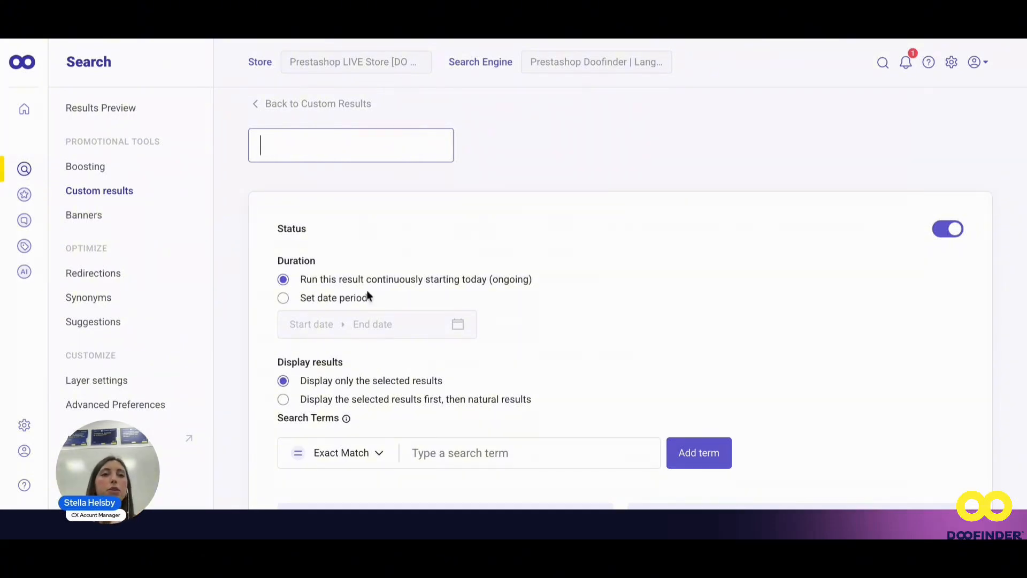
pyautogui.write('sudadera')
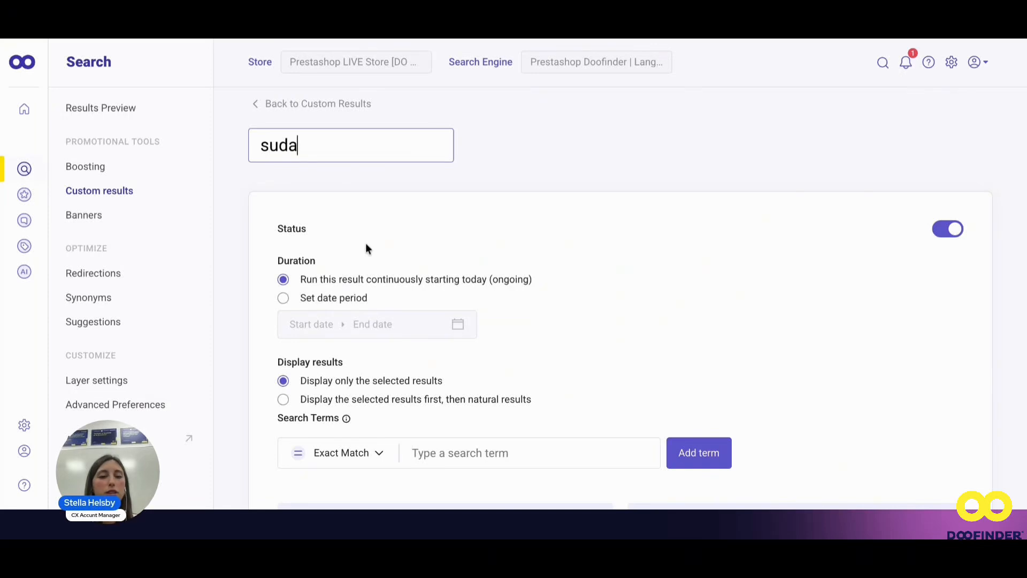
pyautogui.scroll(-1, 367, 245)
pyautogui.scroll(-3, 365, 243)
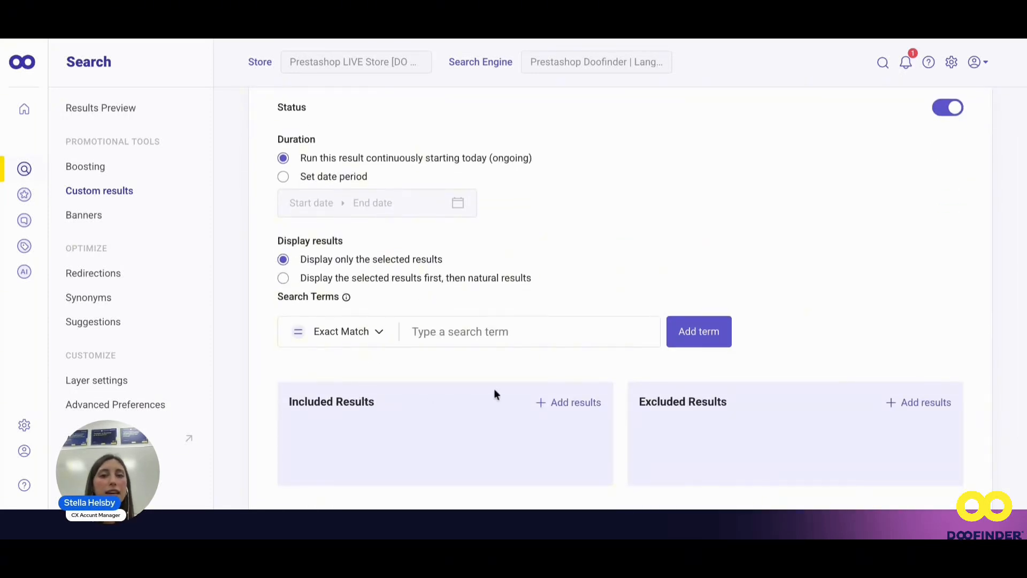
# Show the options for adding included results to the "sudadera" custom result.
pyautogui.click(559, 402)
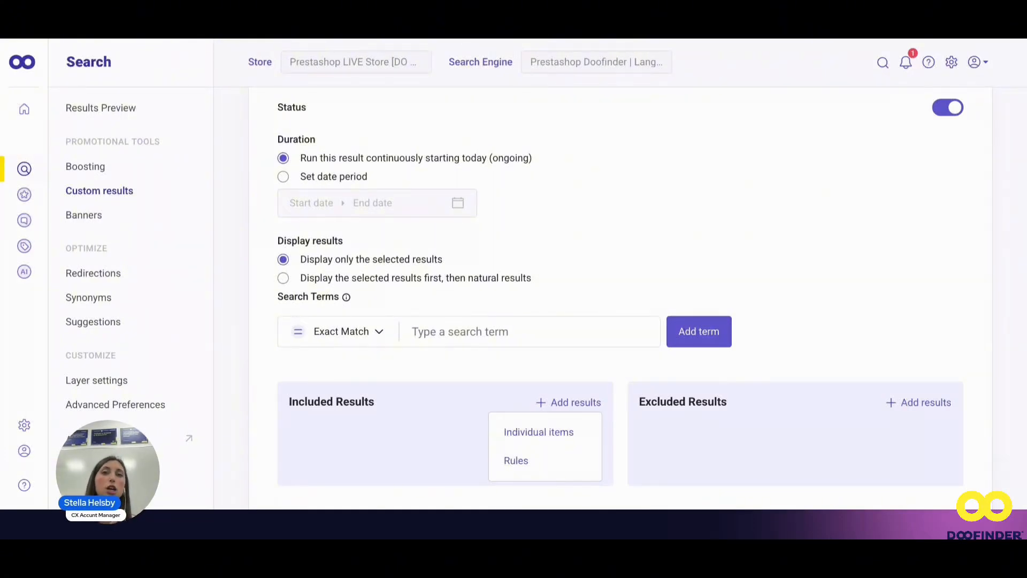
pyautogui.scroll(-2, 551, 358)
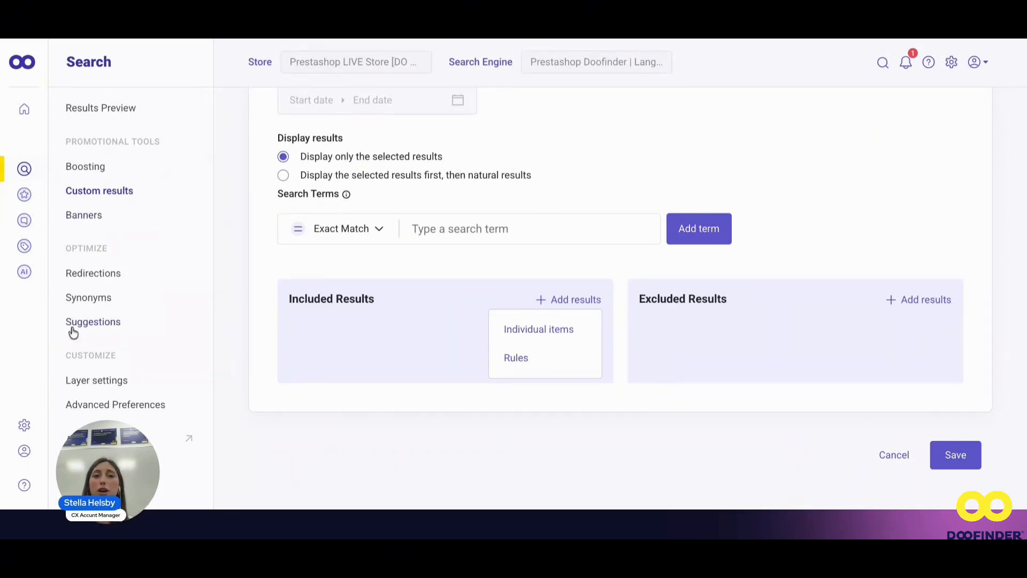
# Return to the Analytics overview and examine the searches listed for zero-result fixes.
pyautogui.click(280, 419)
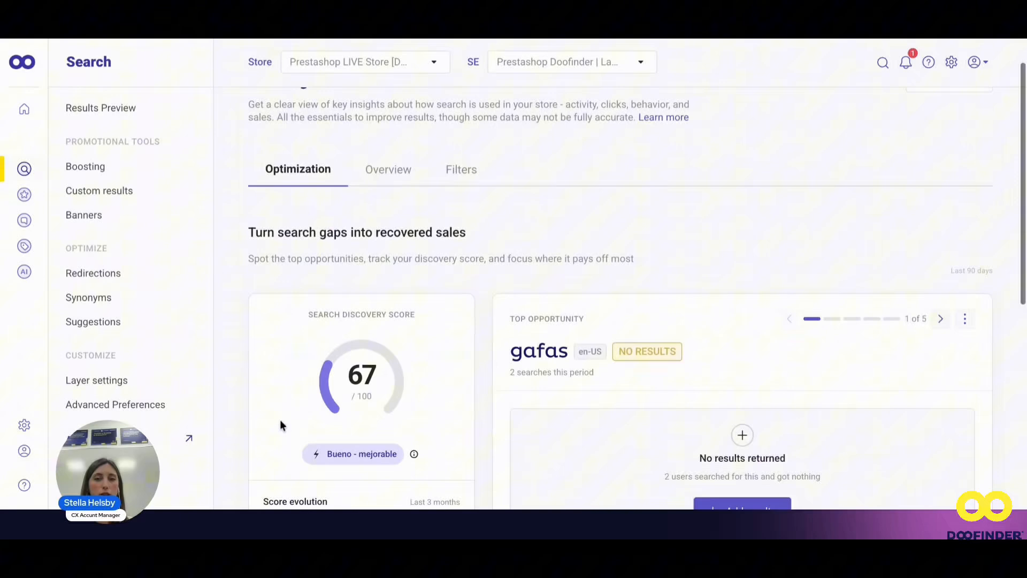
pyautogui.scroll(-6, 281, 422)
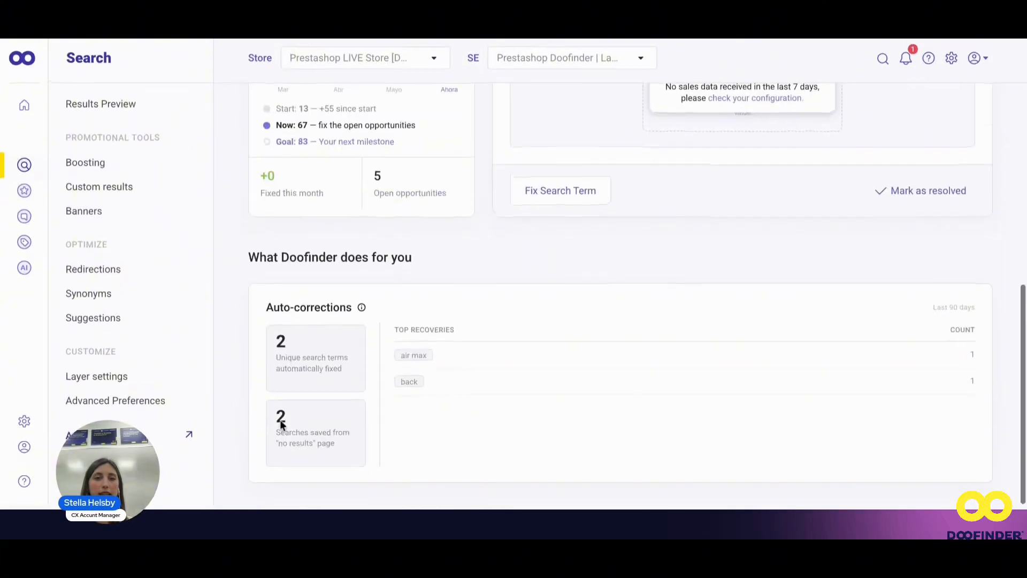
pyautogui.scroll(8, 369, 278)
pyautogui.click(386, 216)
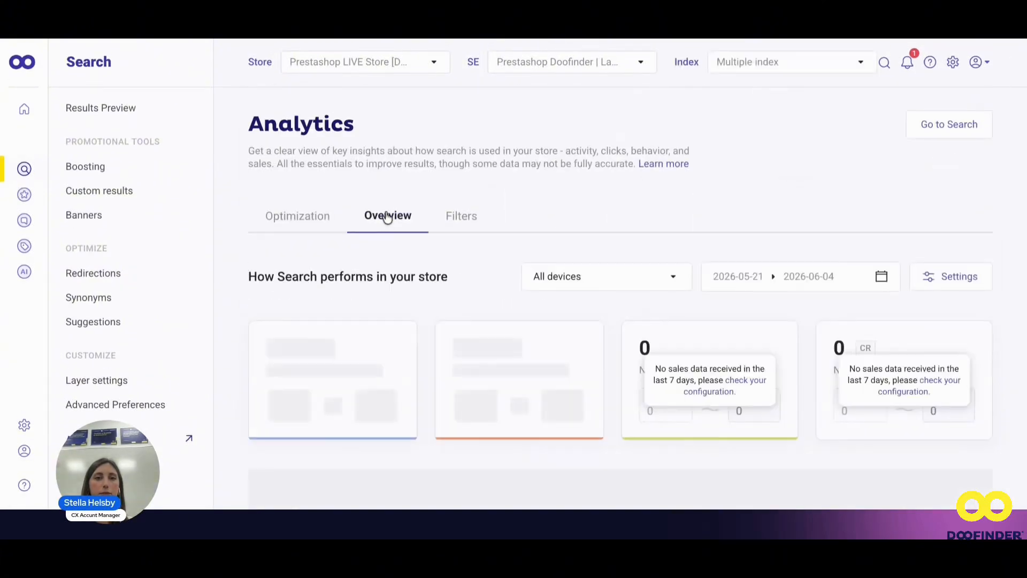
pyautogui.scroll(-10, 387, 218)
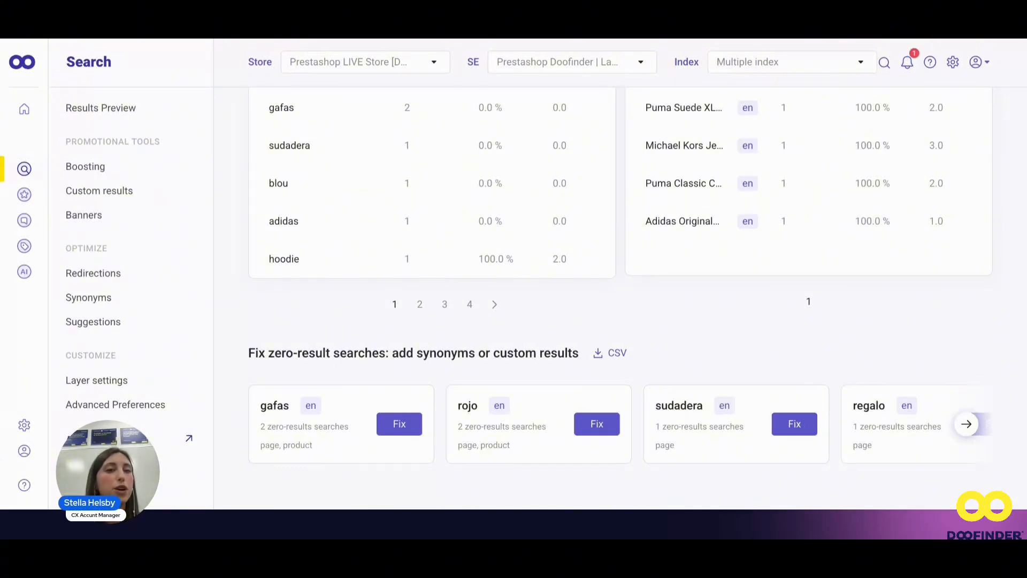
# Add a synonym of type Synonym with the terms "fridge, cooler" and save it.
pyautogui.click(96, 304)
pyautogui.scroll(-3, 355, 340)
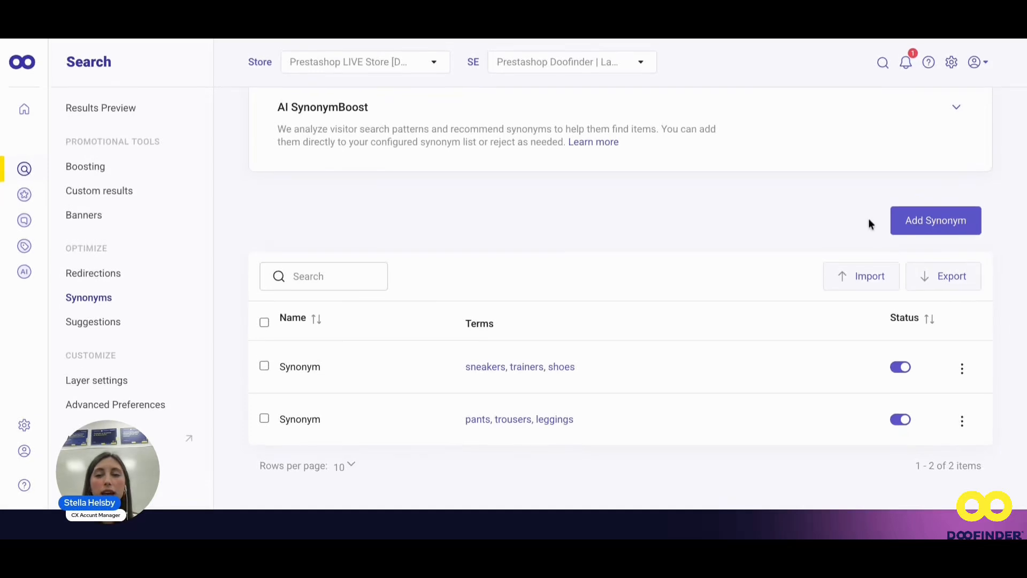
pyautogui.click(926, 227)
pyautogui.click(374, 315)
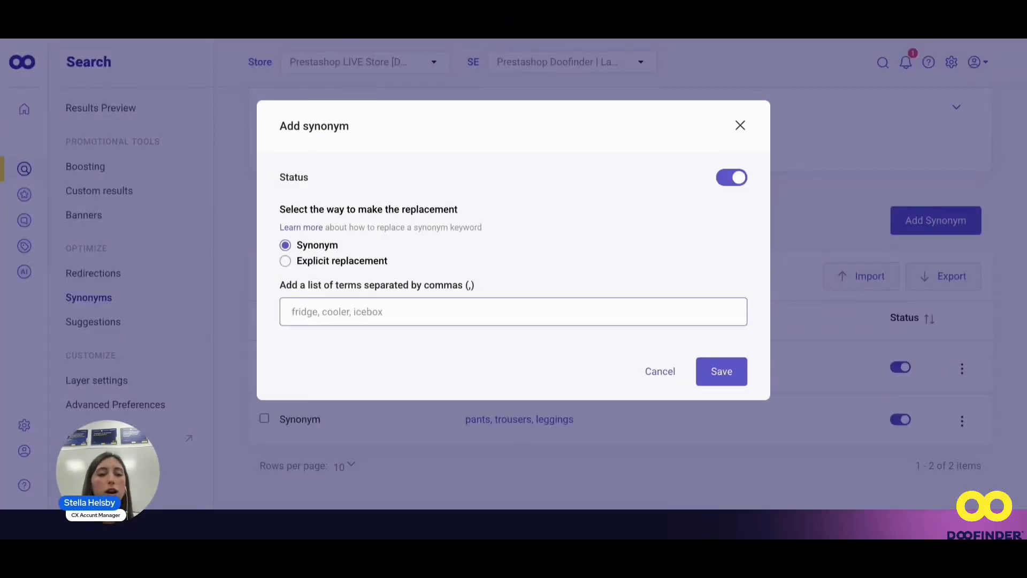
pyautogui.write('f')
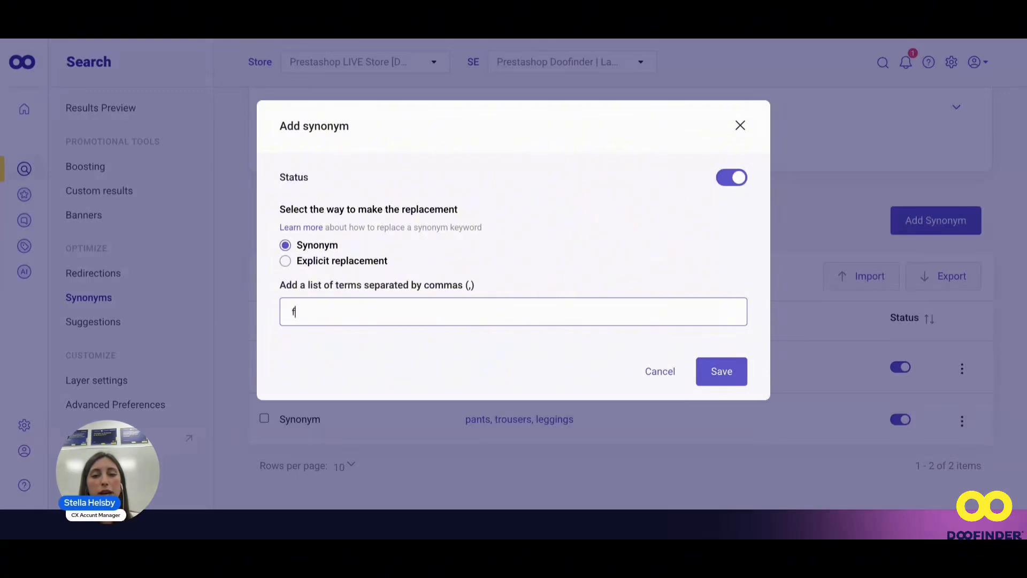
pyautogui.write('ridge, cooler')
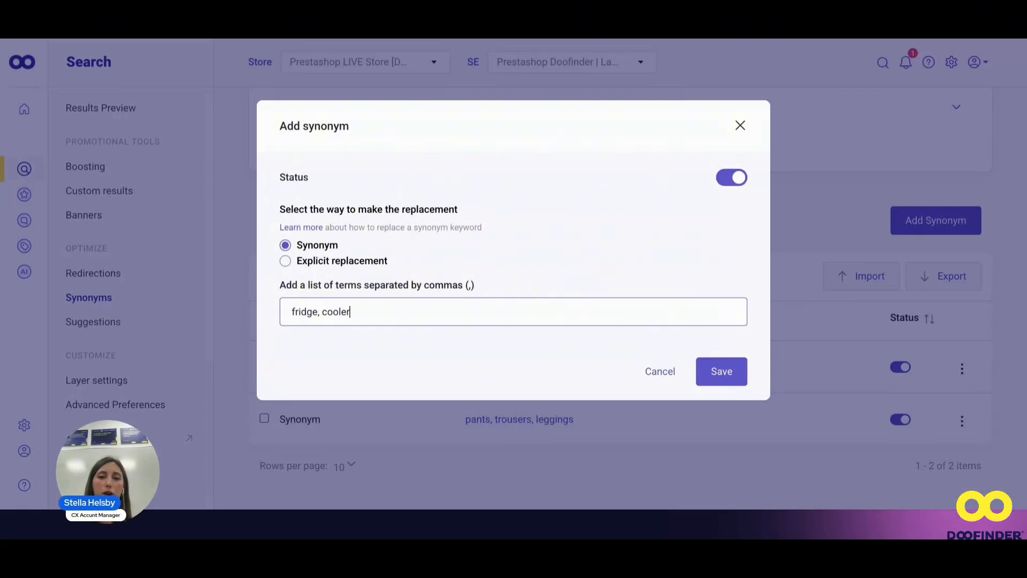
pyautogui.click(741, 373)
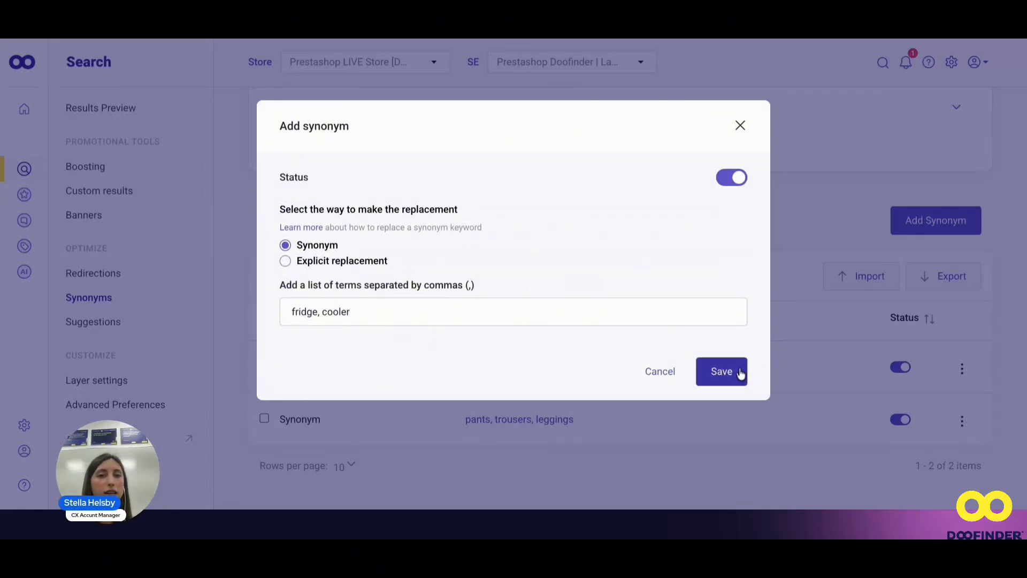
# Start a new banner and set its mode to Code Configuration.
pyautogui.scroll(-1, 739, 371)
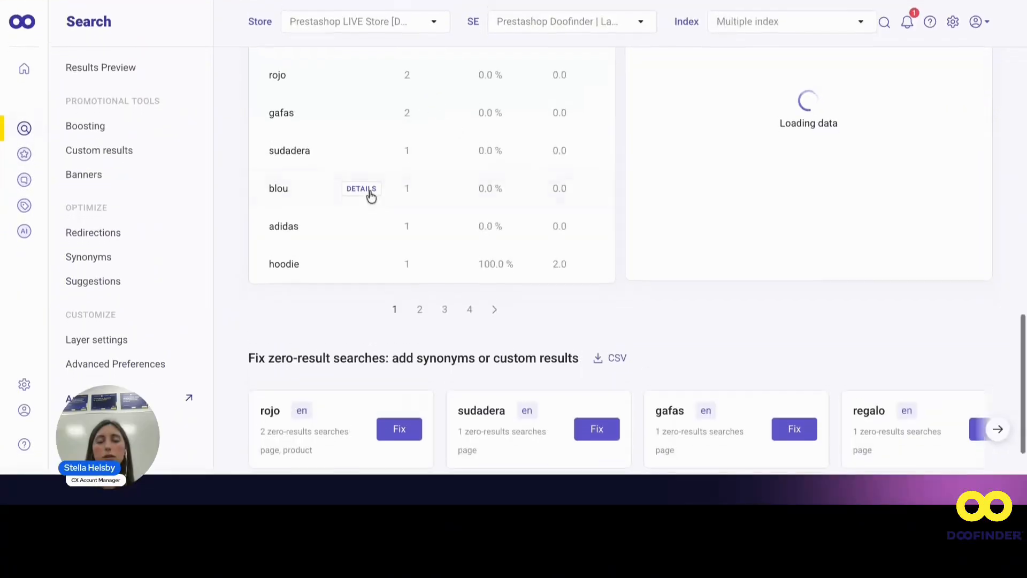
pyautogui.scroll(-1, 369, 193)
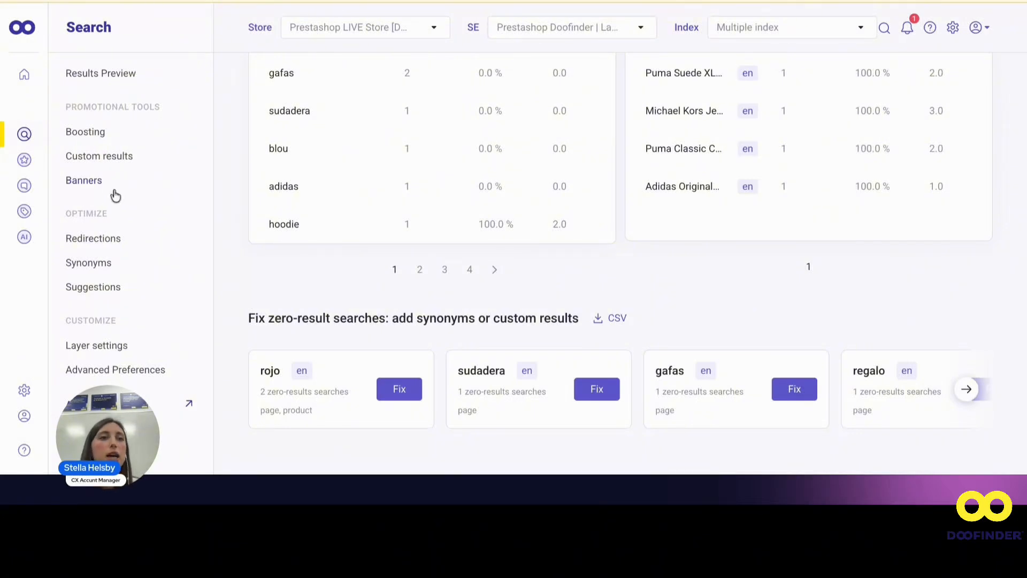
pyautogui.click(88, 182)
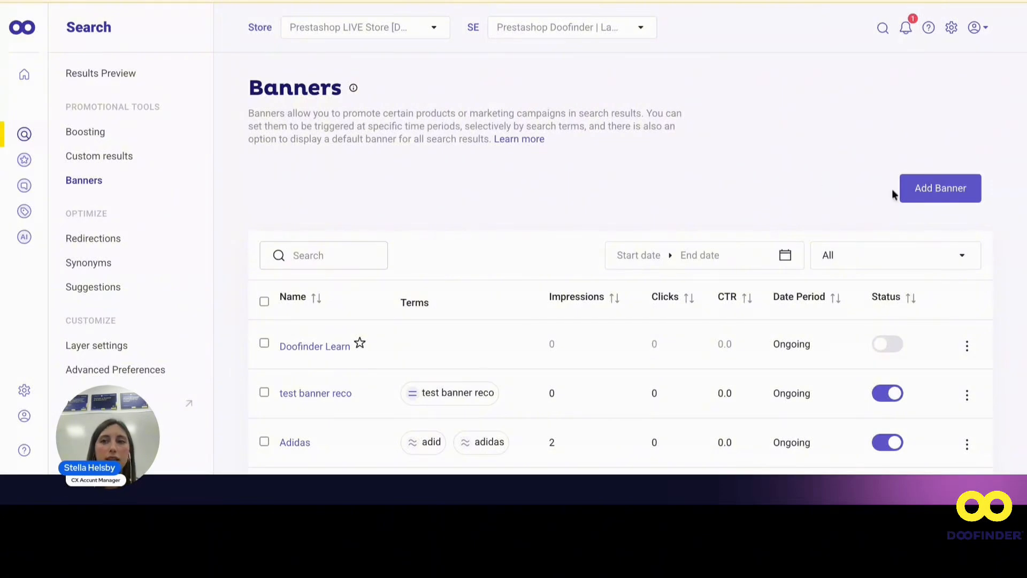
pyautogui.click(910, 188)
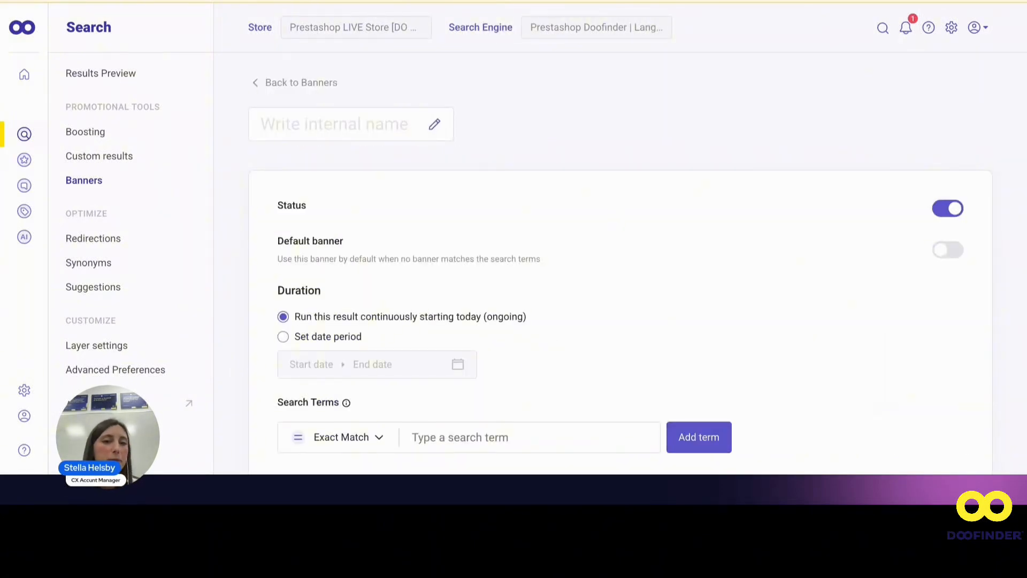
pyautogui.scroll(-5, 613, 217)
pyautogui.scroll(-3, 482, 151)
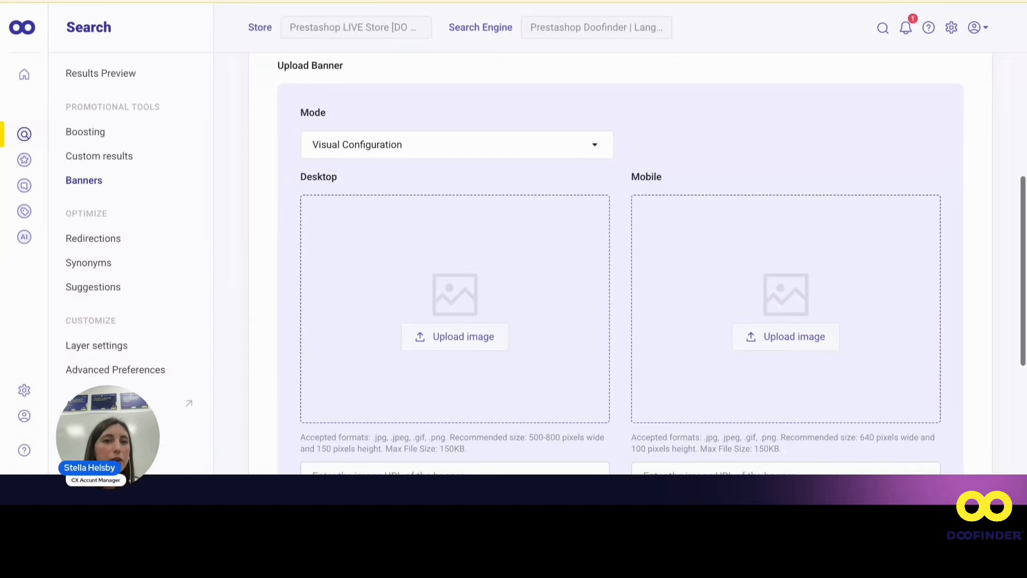
pyautogui.click(482, 149)
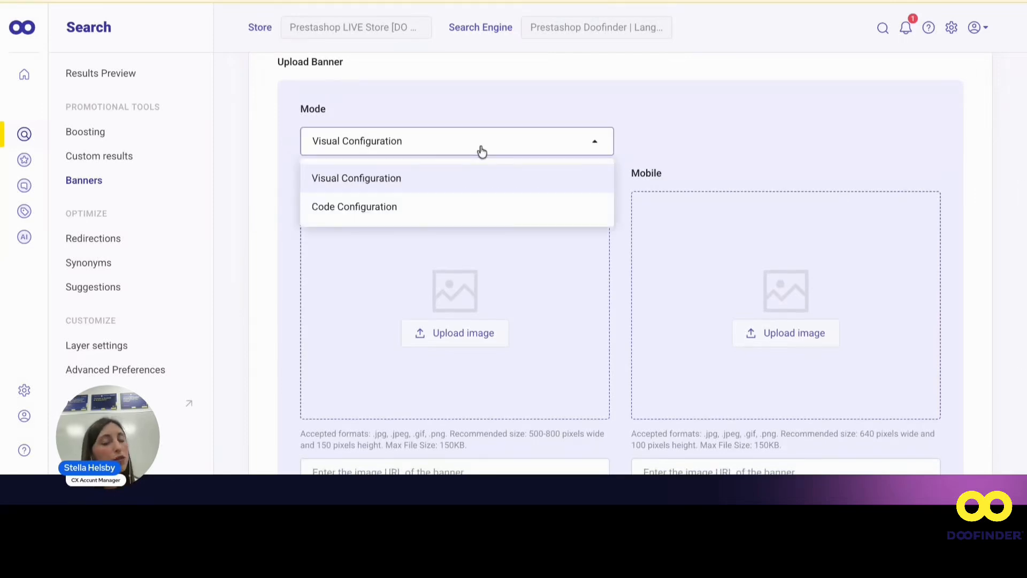
pyautogui.click(401, 206)
# Enter "I'm sorry, we do not sell Adidas products, but please have a look at our similar products" as the banner's HTML code.
pyautogui.click(410, 302)
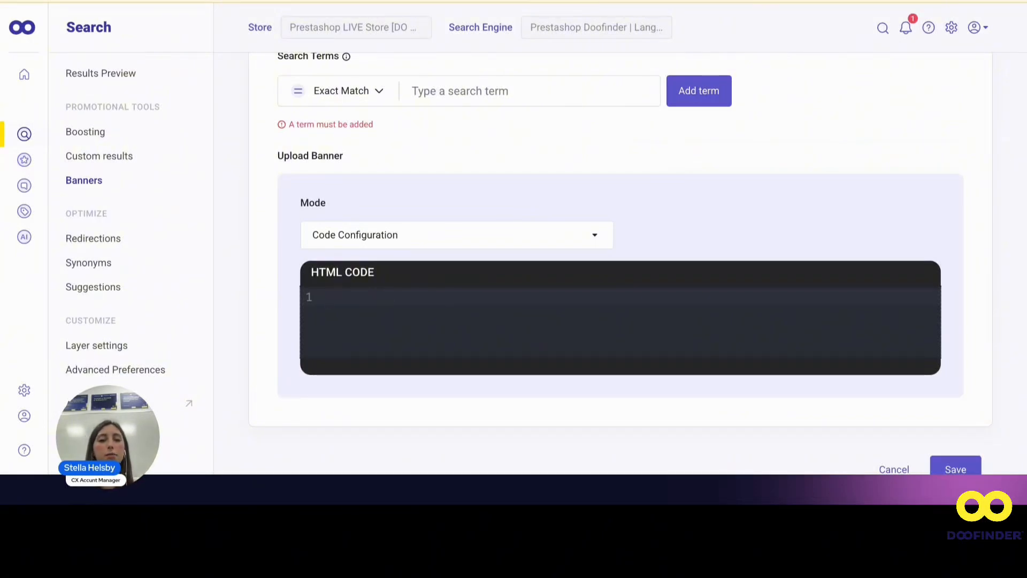
pyautogui.write("I'm ")
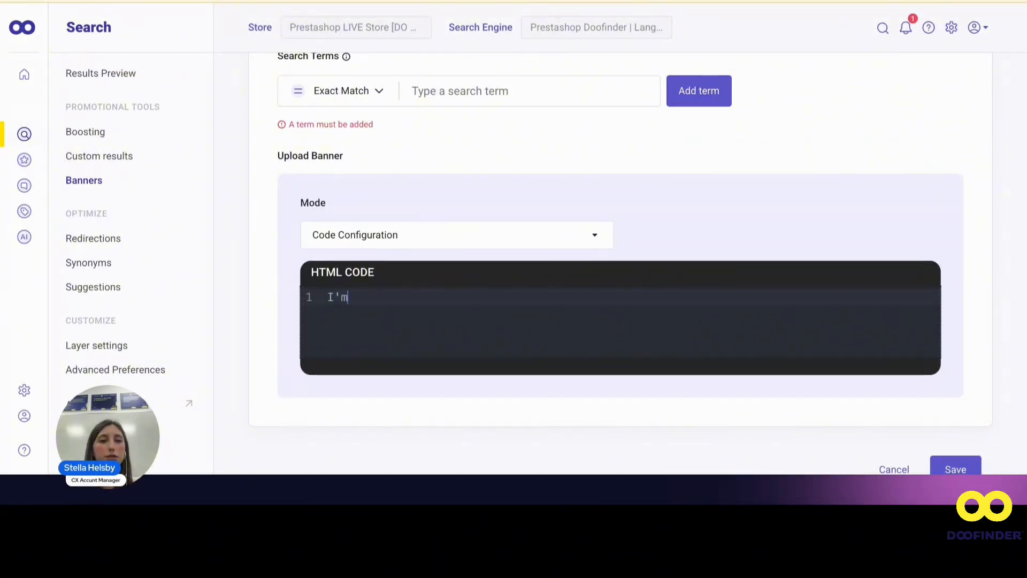
pyautogui.write('sorry, we n')
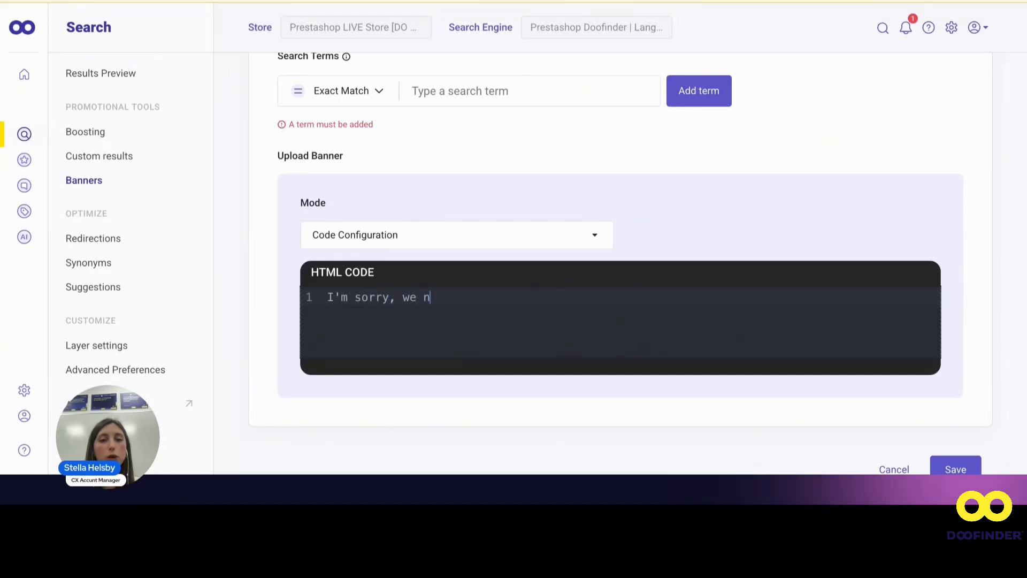
pyautogui.press('BackSpace')
pyautogui.write('do not ')
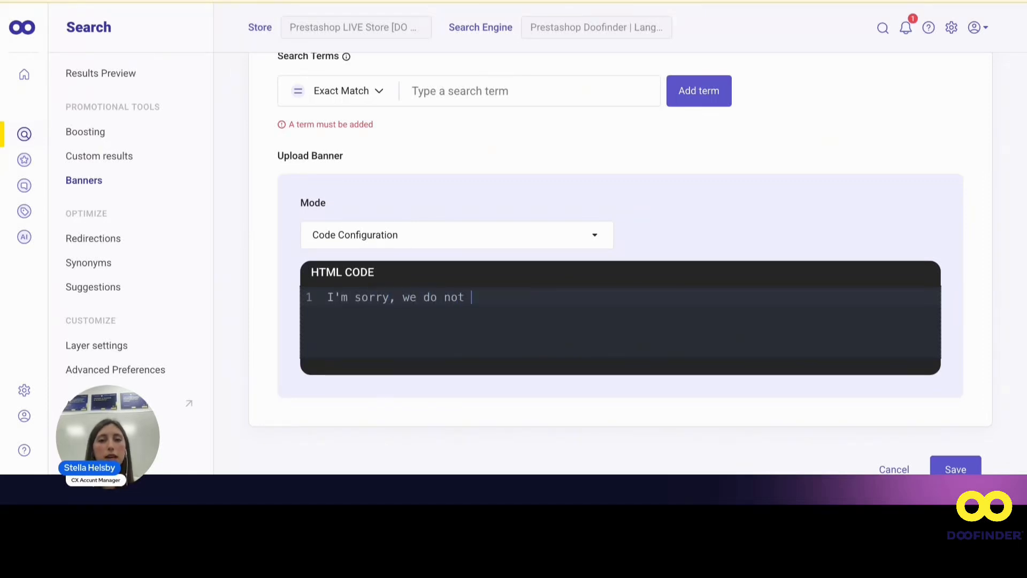
pyautogui.write('sell Adidas p')
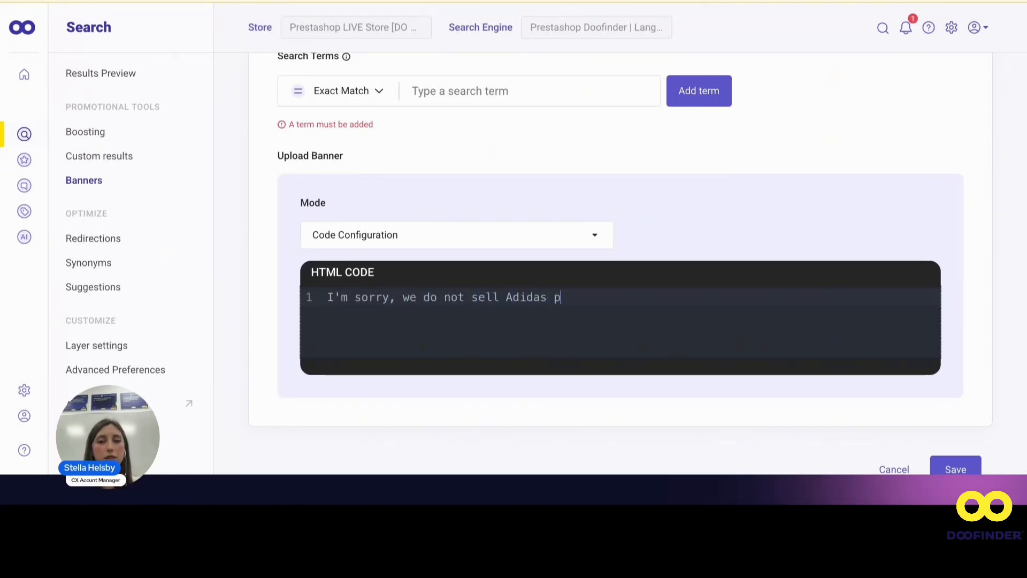
pyautogui.write('roducts, but plea')
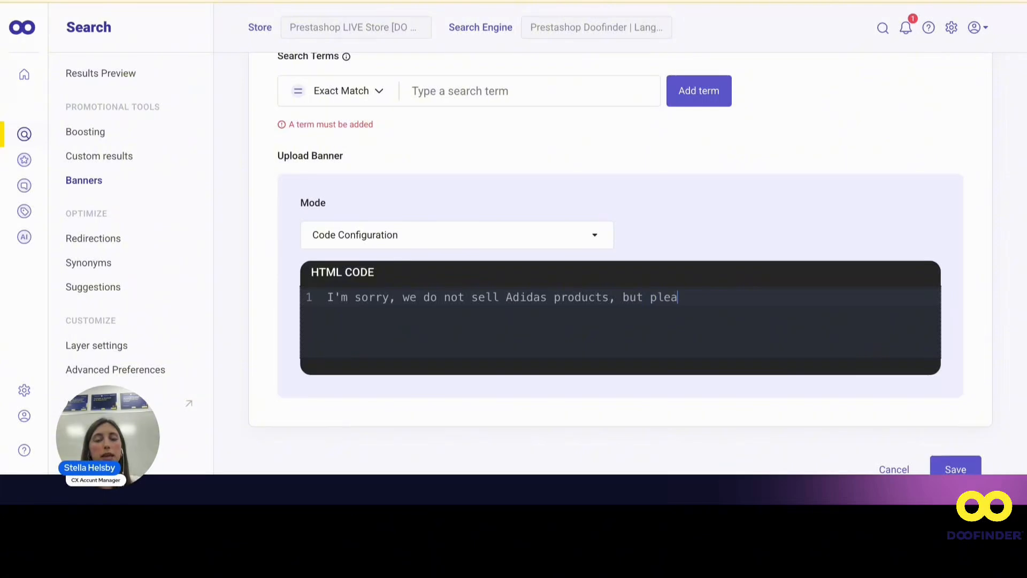
pyautogui.write('se have a l')
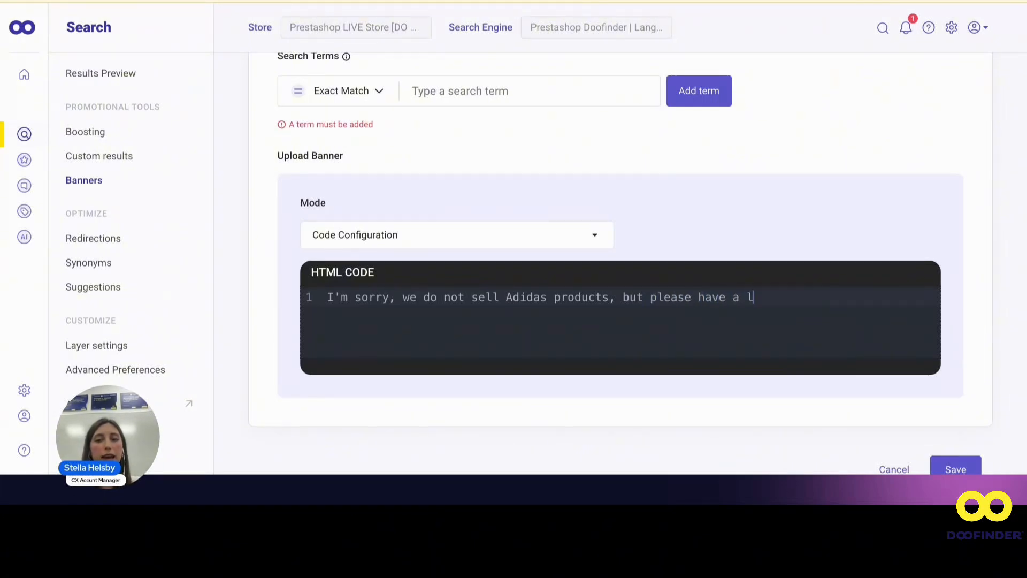
pyautogui.write('ook at our Ni')
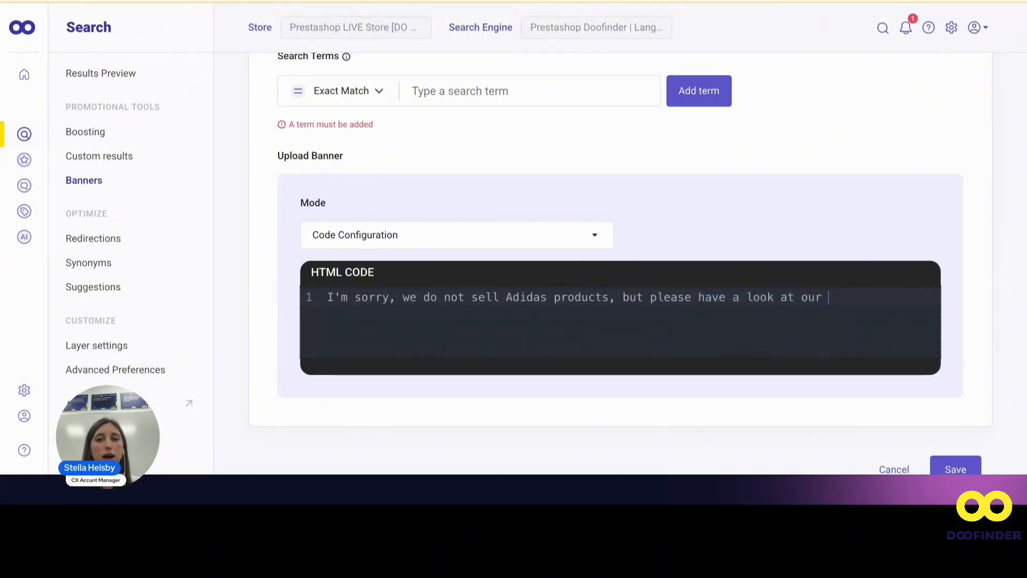
pyautogui.press('BackSpace')
pyautogui.press('BackSpace')
pyautogui.write('similar ')
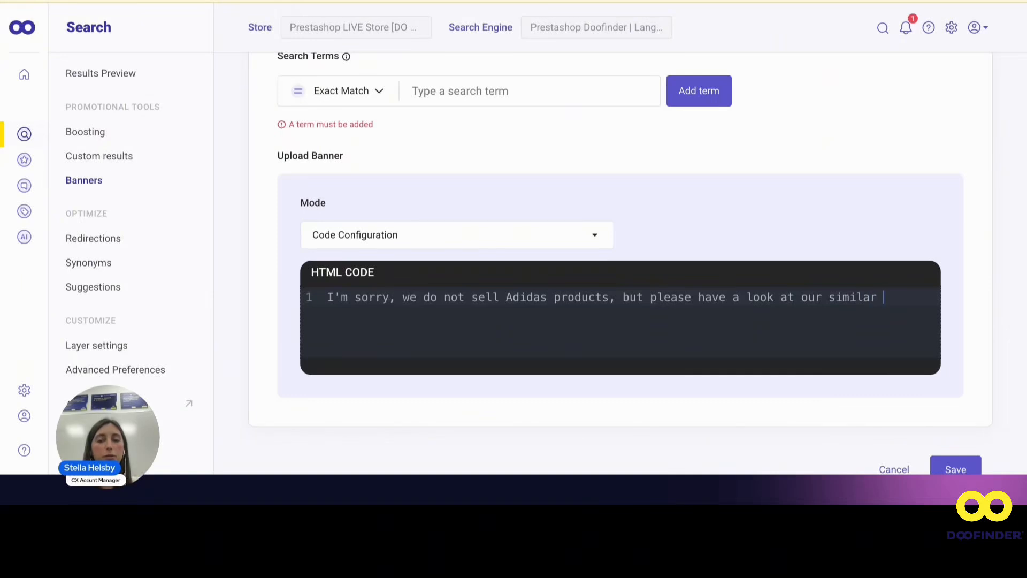
pyautogui.write('porducts')
pyautogui.press('BackSpace')
pyautogui.press('BackSpace')
pyautogui.press('BackSpace')
pyautogui.press('BackSpace')
pyautogui.press('BackSpace')
pyautogui.press('BackSpace')
pyautogui.press('BackSpace')
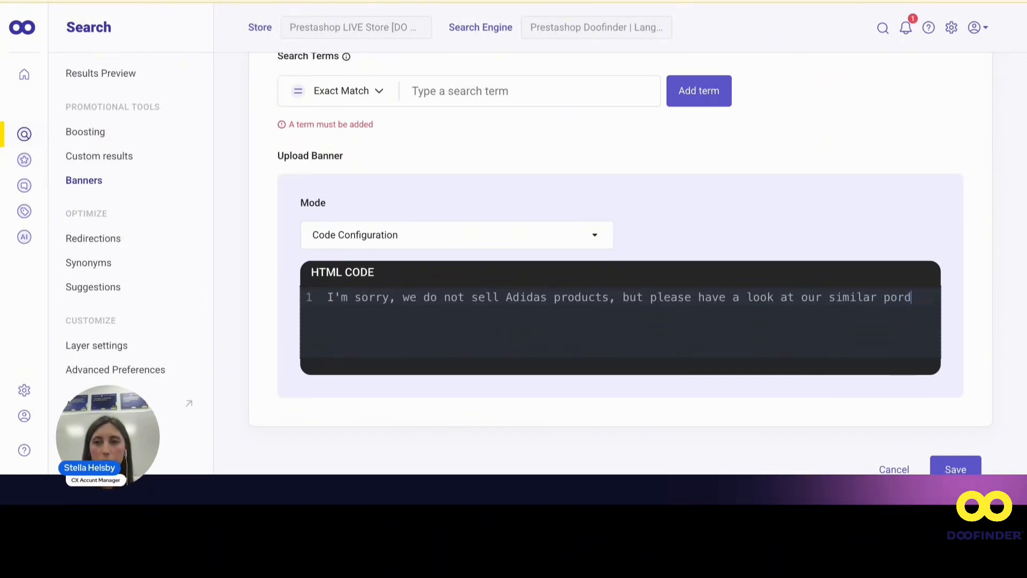
pyautogui.write('roducts')
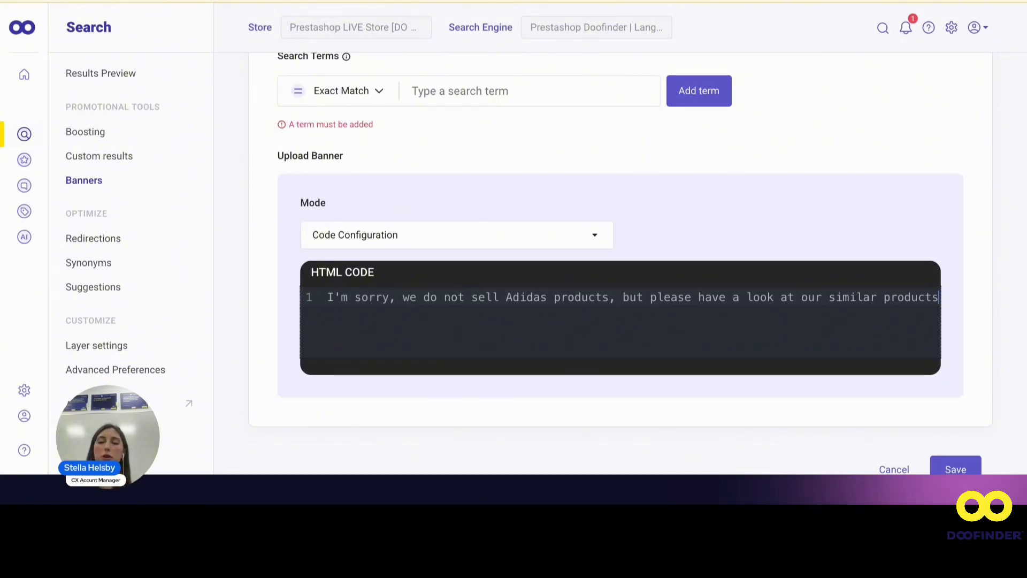
# Add "adidas" as an exact-match search term for the banner.
pyautogui.scroll(2, 566, 187)
pyautogui.click(567, 188)
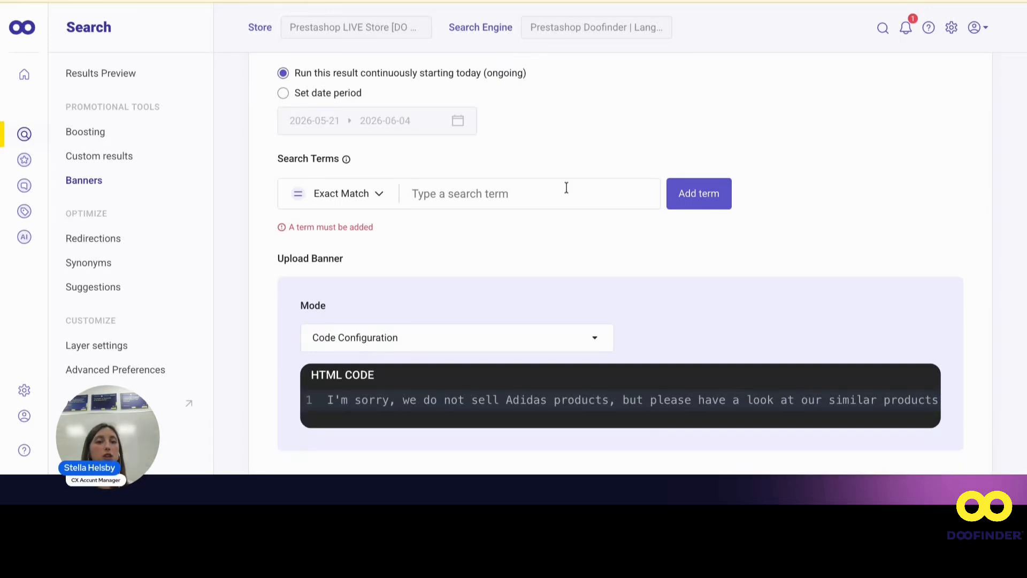
pyautogui.write('adidas')
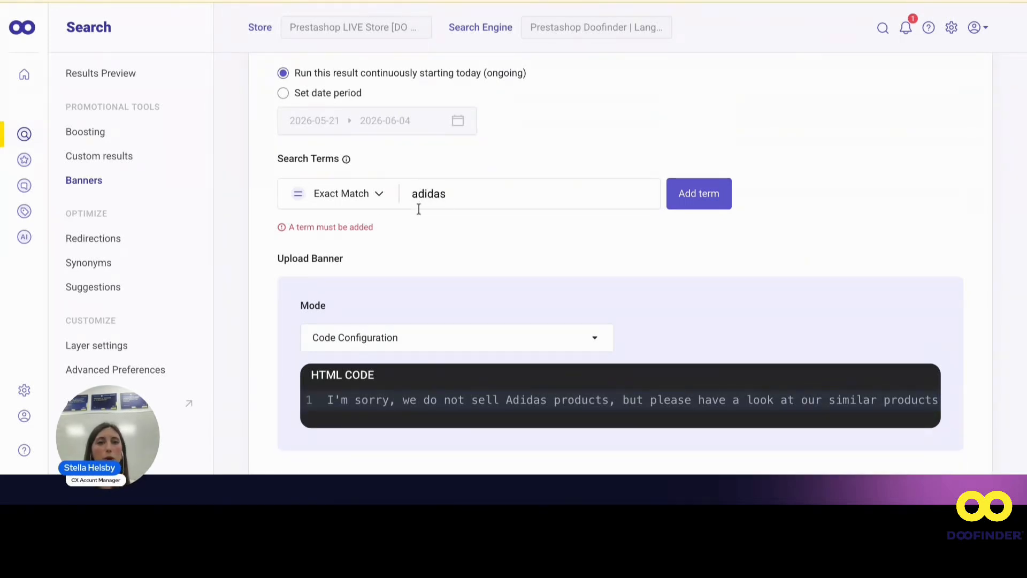
pyautogui.scroll(1, 448, 189)
pyautogui.scroll(2, 447, 189)
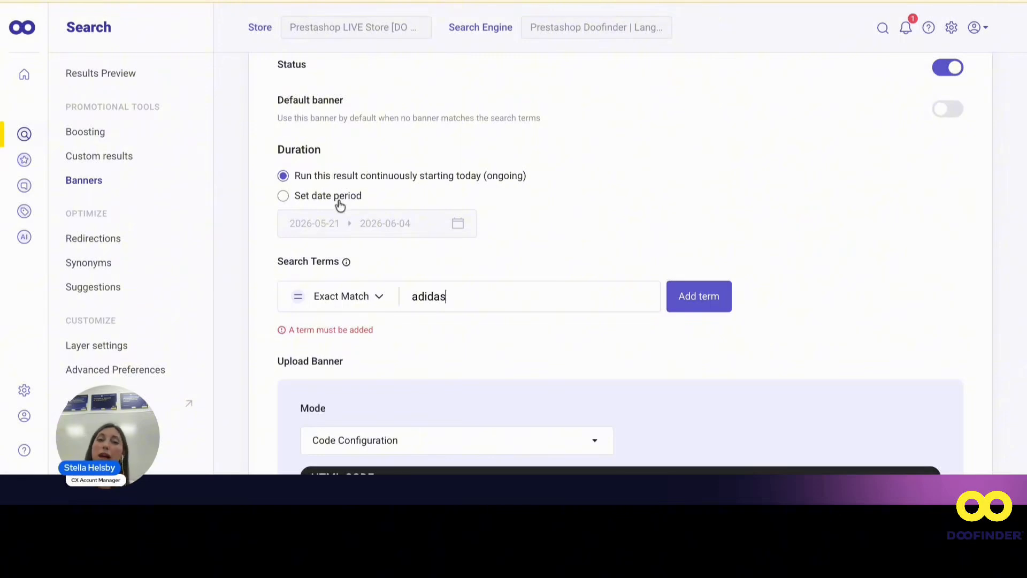
pyautogui.click(710, 311)
# Try to save the Adidas banner.
pyautogui.scroll(-3, 711, 312)
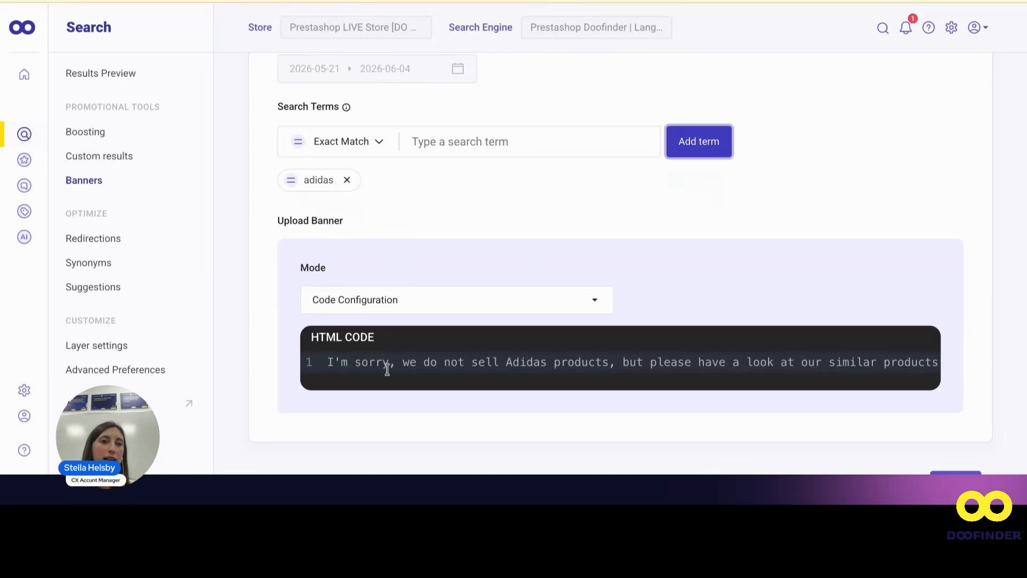
pyautogui.scroll(-1, 387, 368)
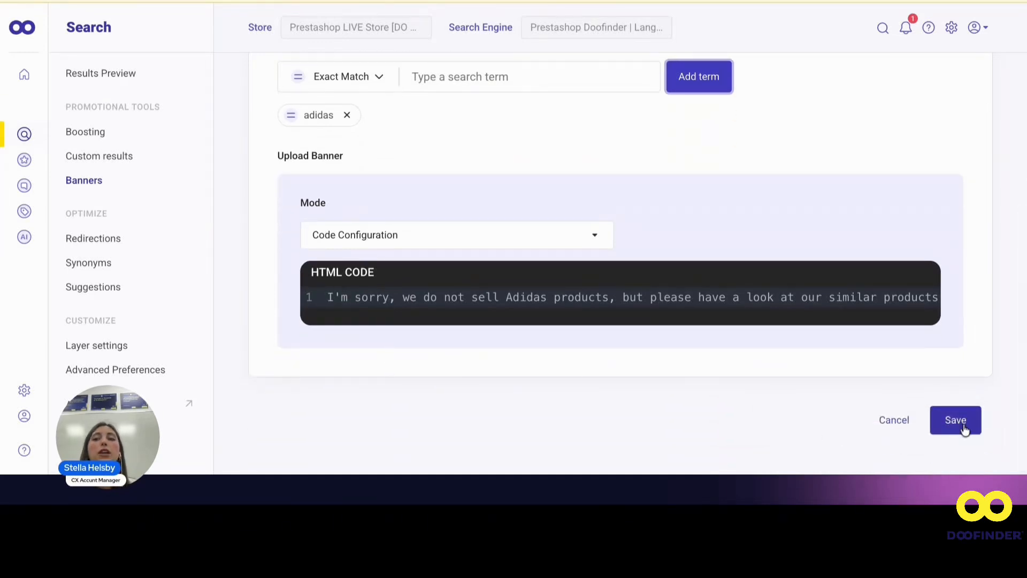
pyautogui.click(957, 421)
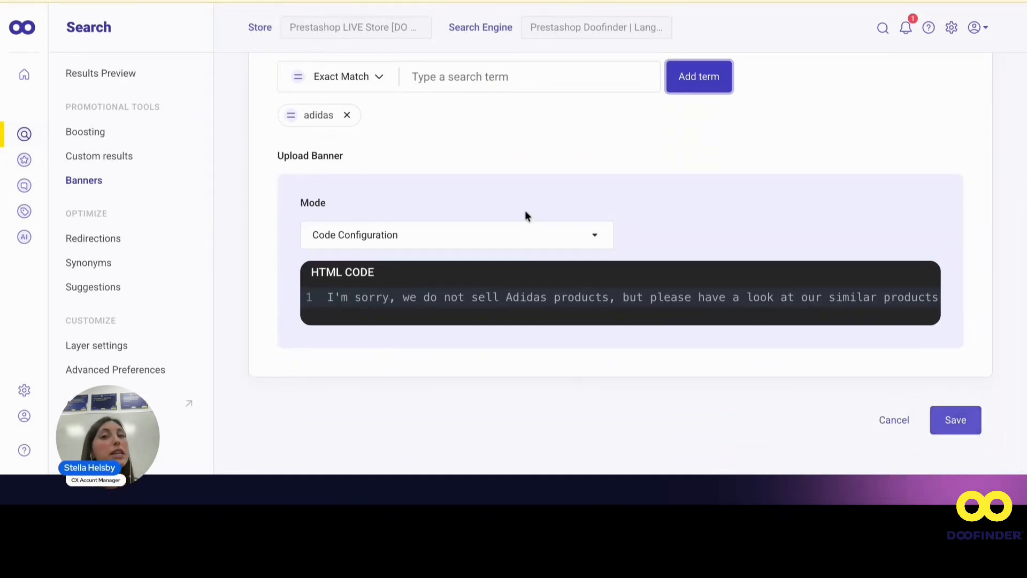
pyautogui.click(969, 428)
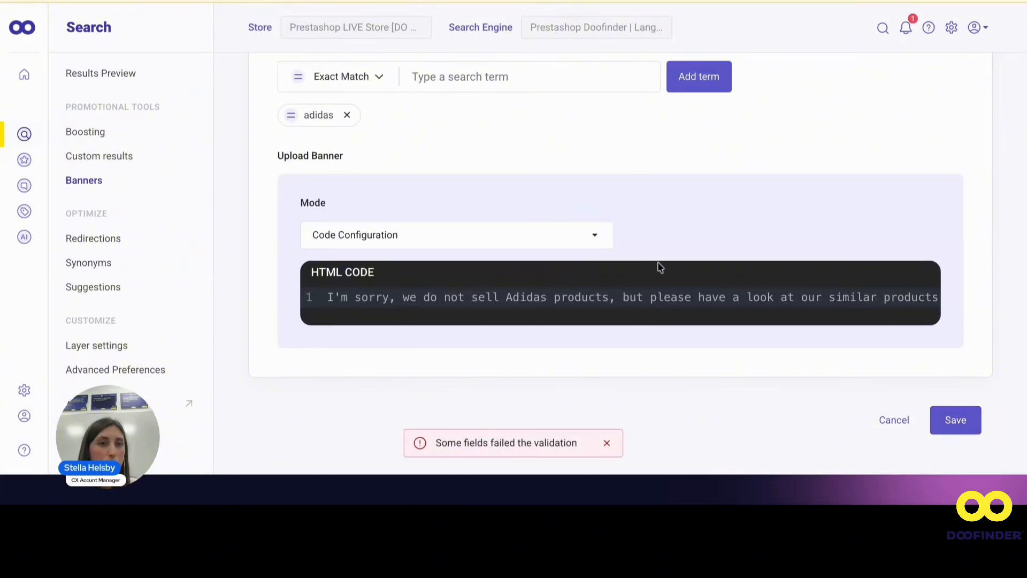
# Start a new custom result with "adidas" as an exact-match search term and open the options for adding included results.
pyautogui.click(124, 159)
pyautogui.click(882, 185)
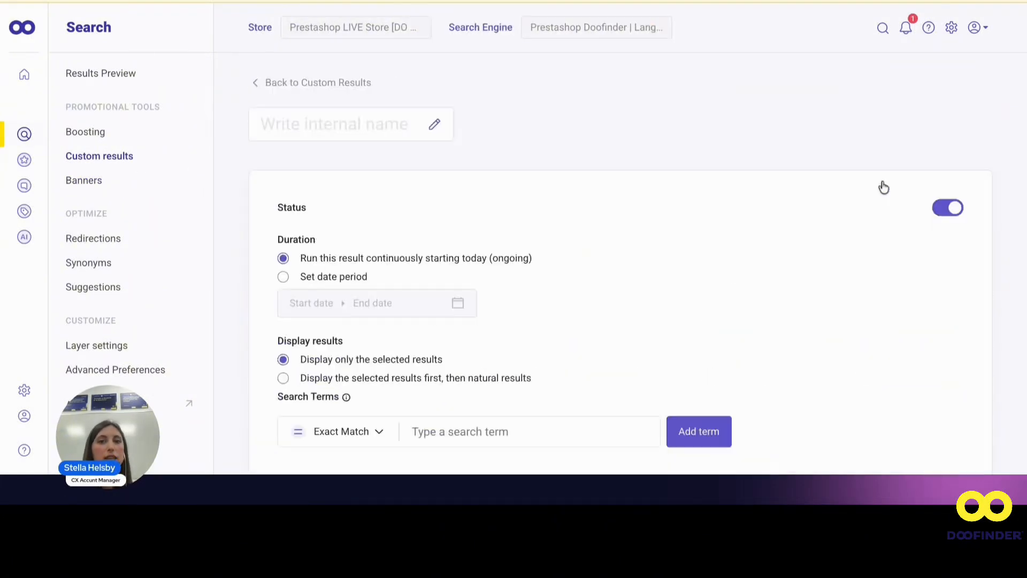
pyautogui.scroll(-3, 523, 213)
pyautogui.click(455, 278)
pyautogui.write('a')
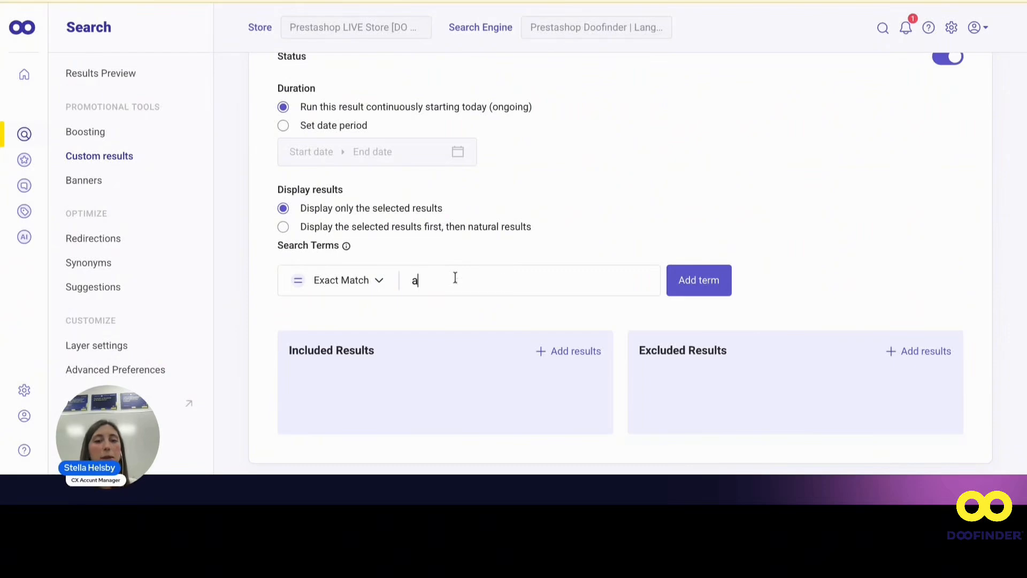
pyautogui.write('didas')
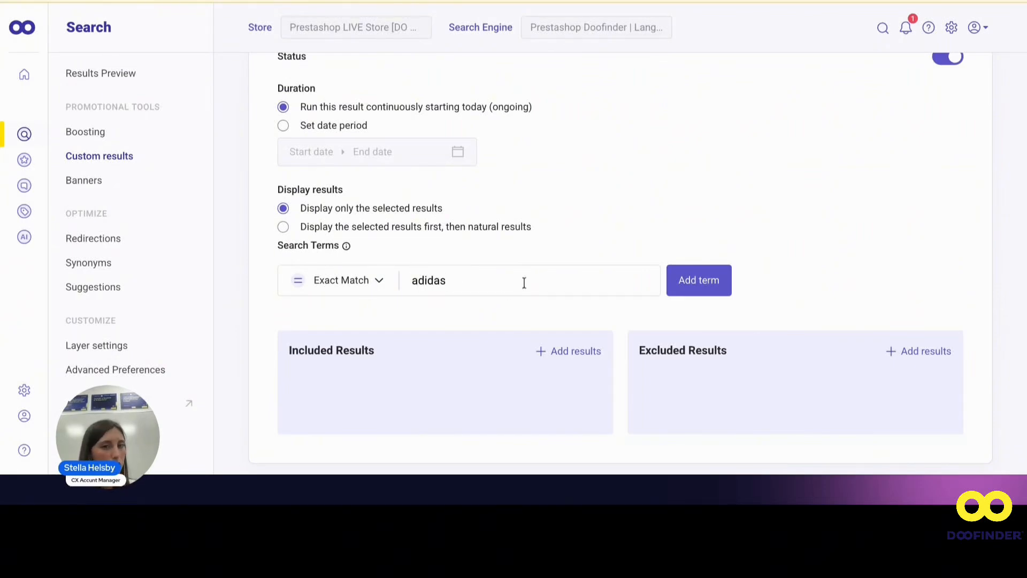
pyautogui.scroll(-1, 524, 283)
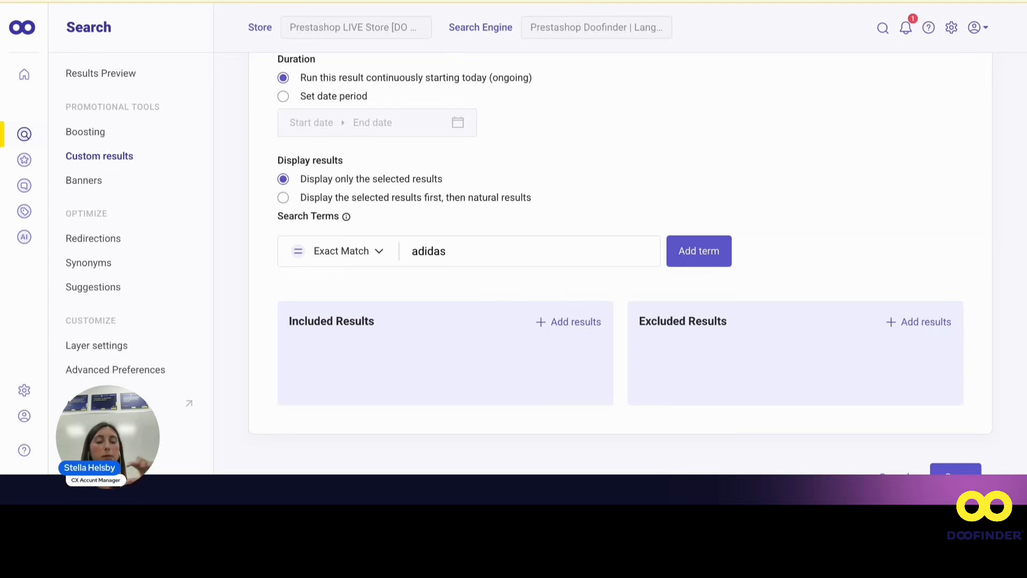
pyautogui.click(714, 261)
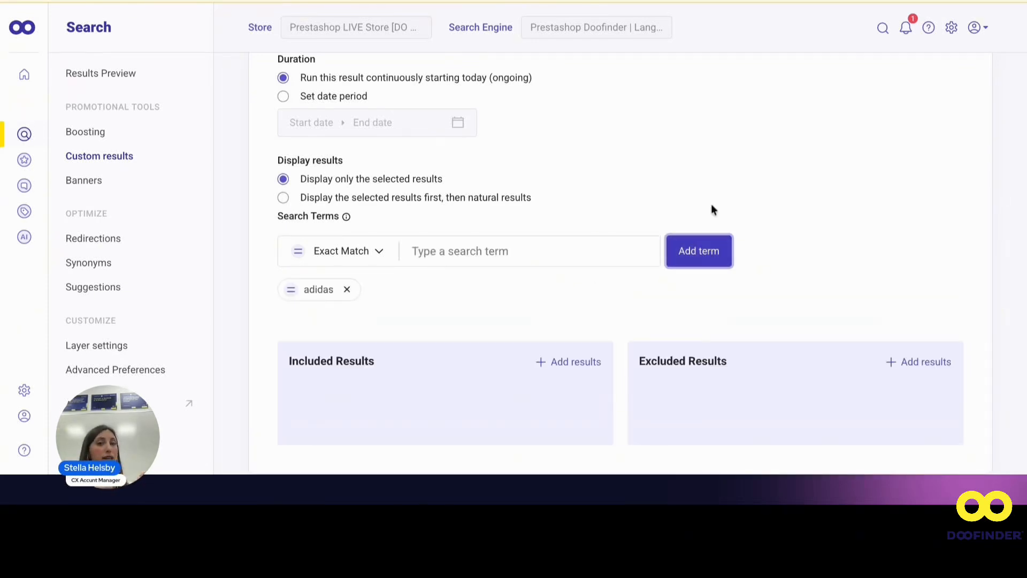
pyautogui.scroll(-1, 605, 303)
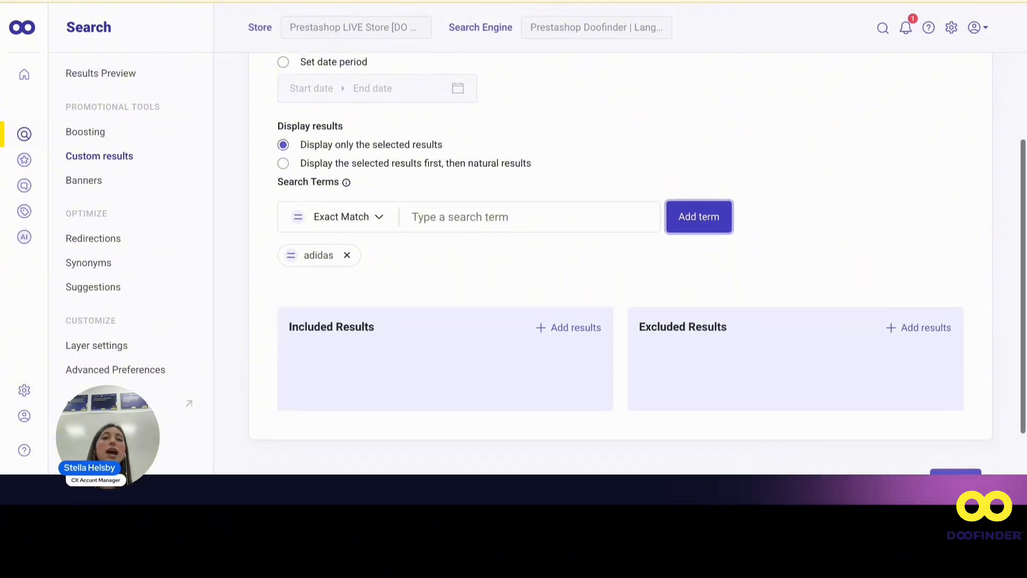
pyautogui.click(584, 317)
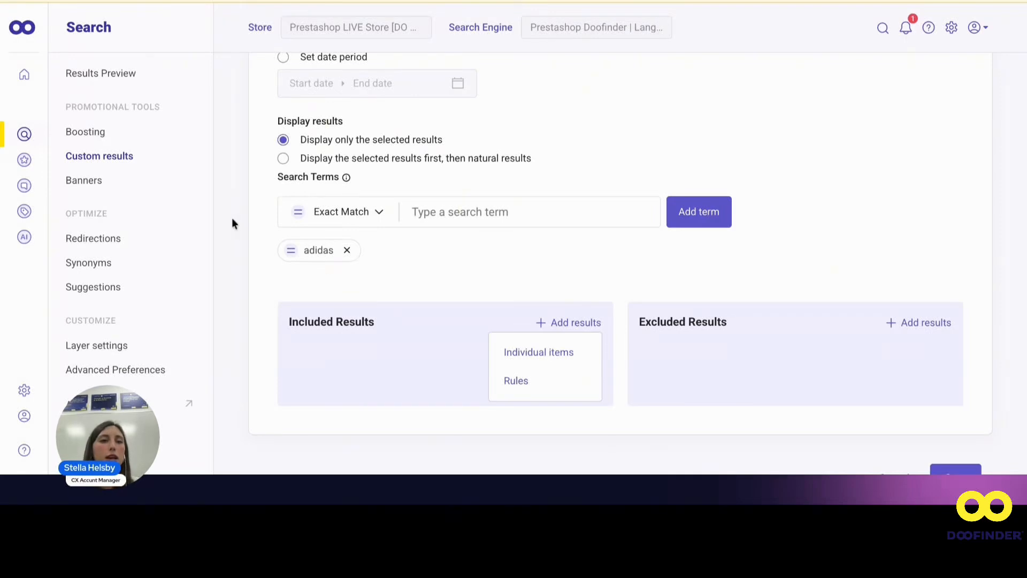
# Start a new banner and review the available configuration modes, leaving Visual Configuration selected.
pyautogui.click(102, 185)
pyautogui.scroll(-2, 484, 207)
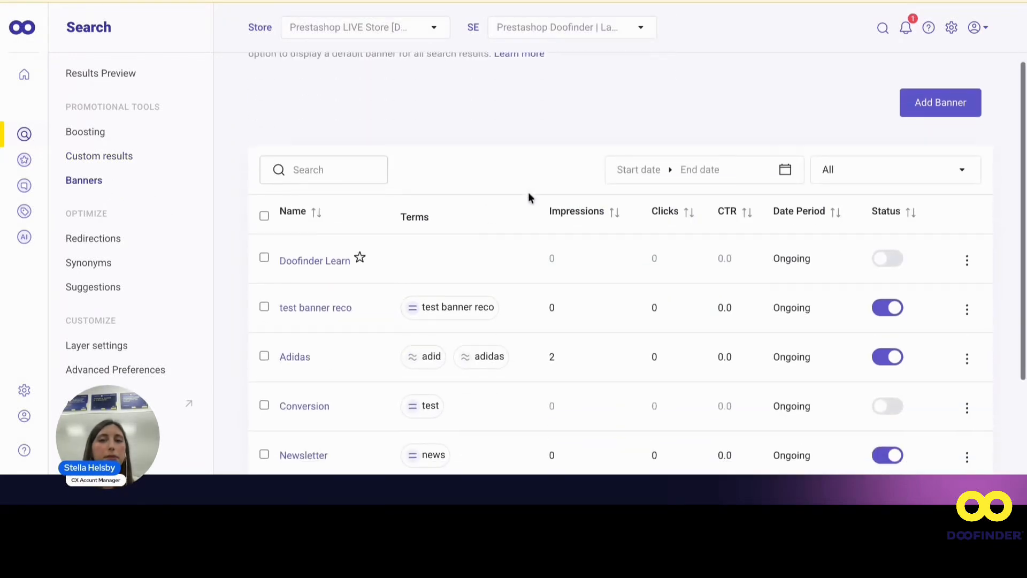
pyautogui.click(931, 103)
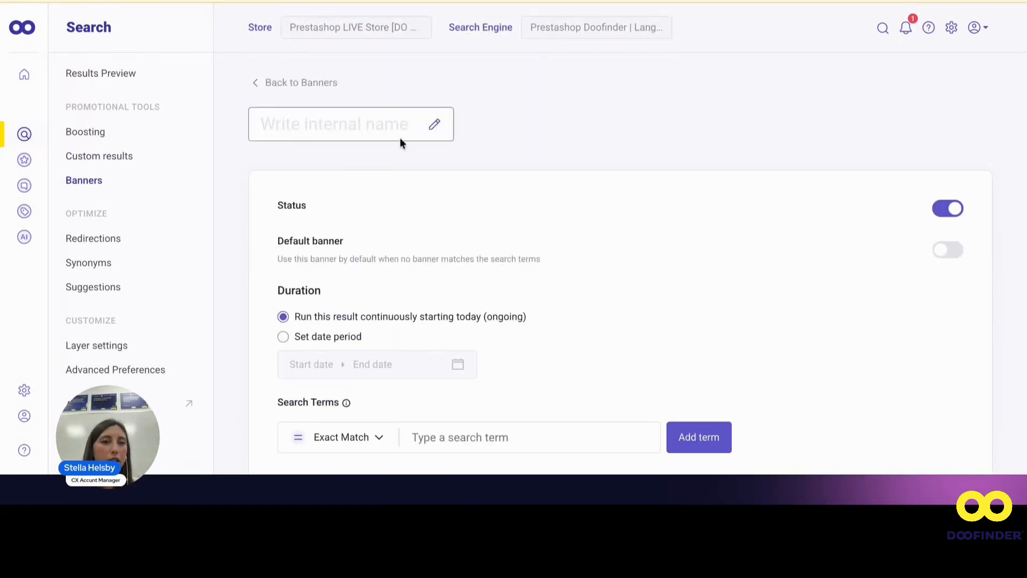
pyautogui.scroll(-7, 378, 177)
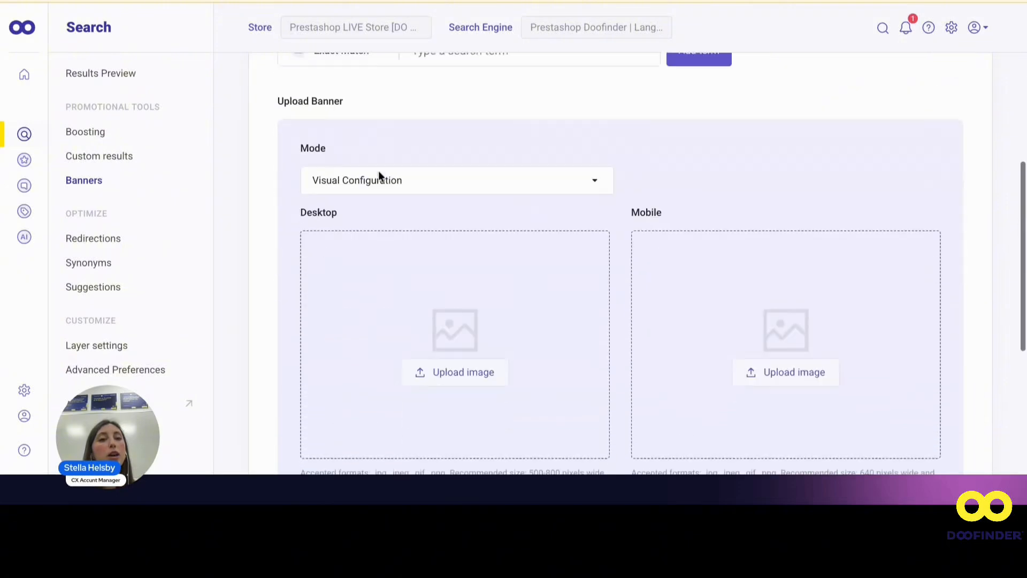
pyautogui.click(398, 166)
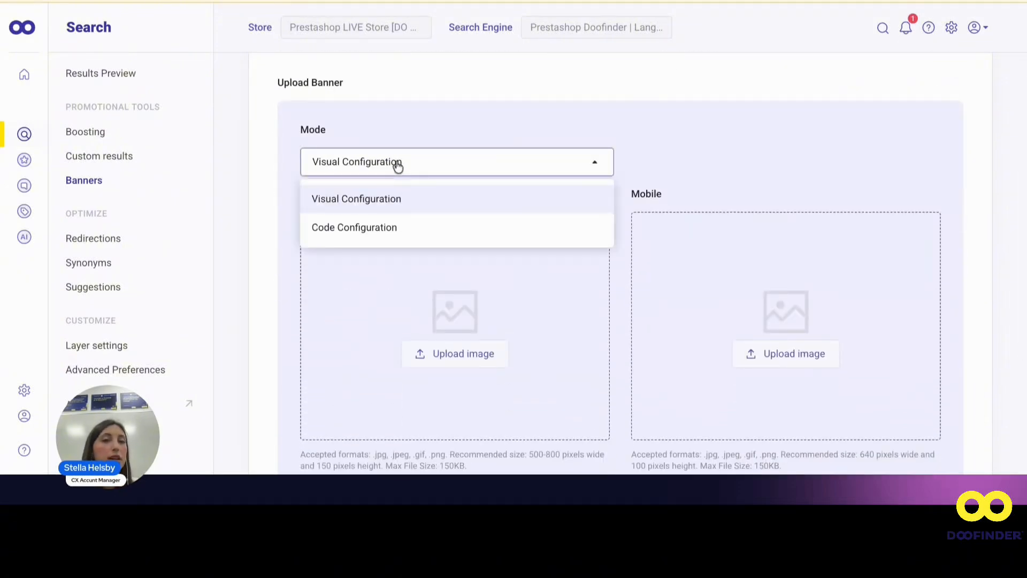
pyautogui.click(464, 117)
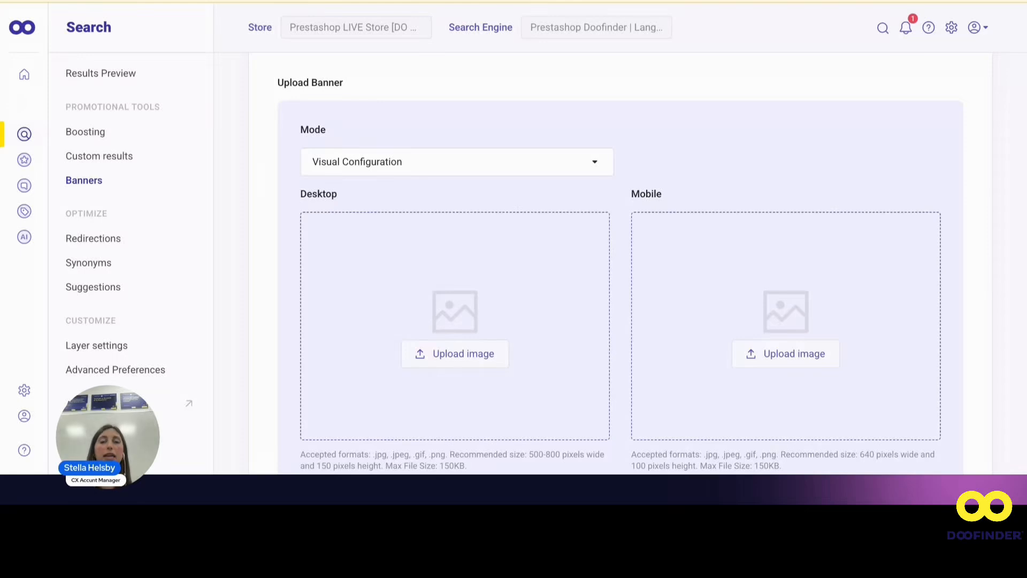
# Add "adidas" and "nike" as exact-match search terms for the banner, and remove "adidas".
pyautogui.scroll(3, 445, 198)
pyautogui.click(445, 198)
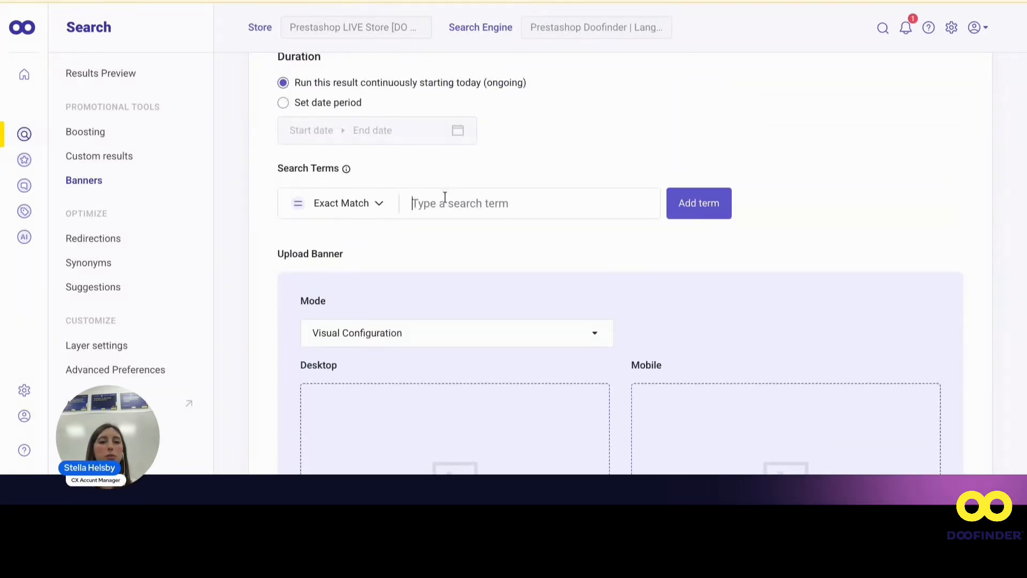
pyautogui.write('adidas')
pyautogui.click(706, 207)
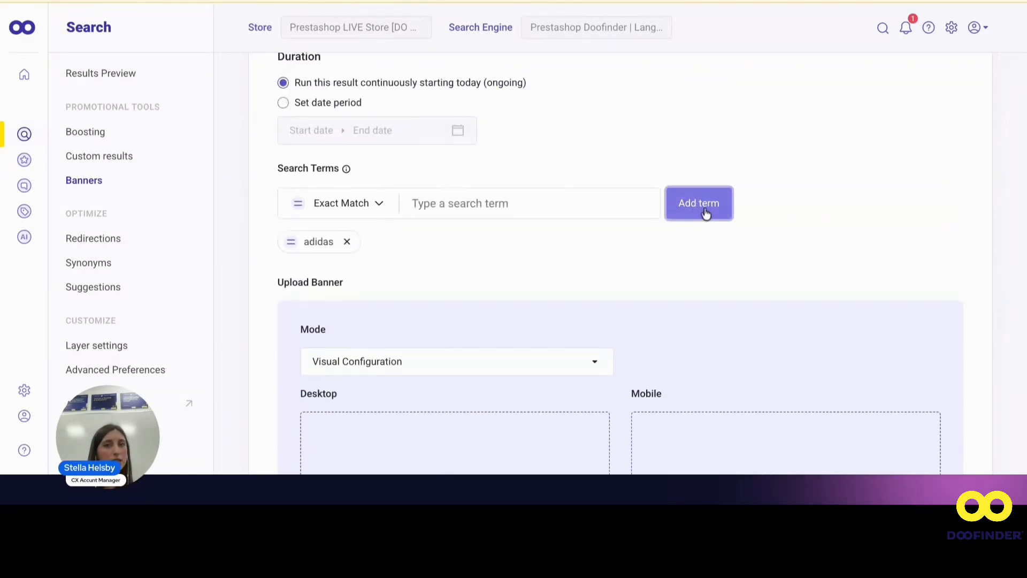
pyautogui.write('nike')
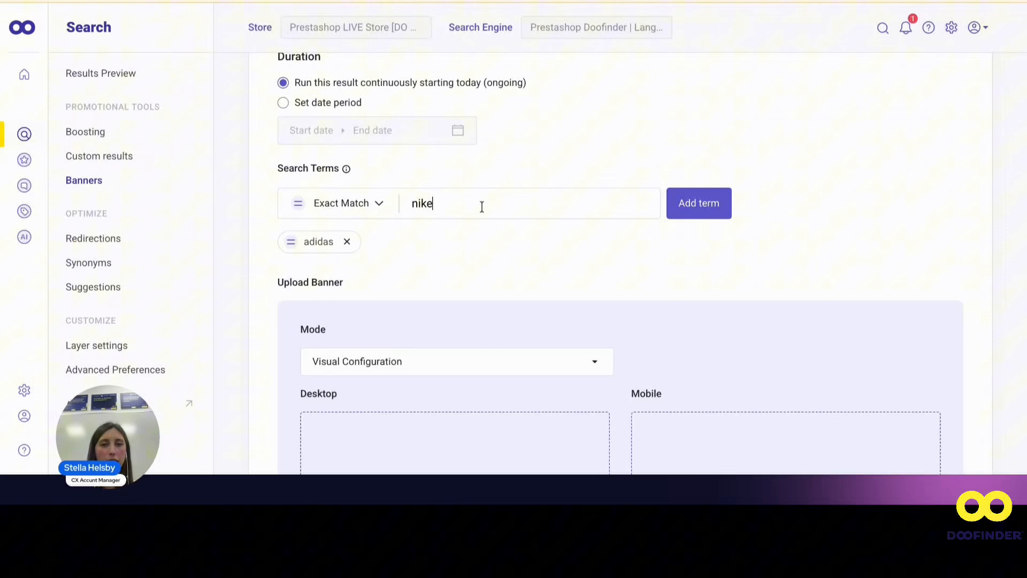
pyautogui.click(669, 207)
pyautogui.click(428, 242)
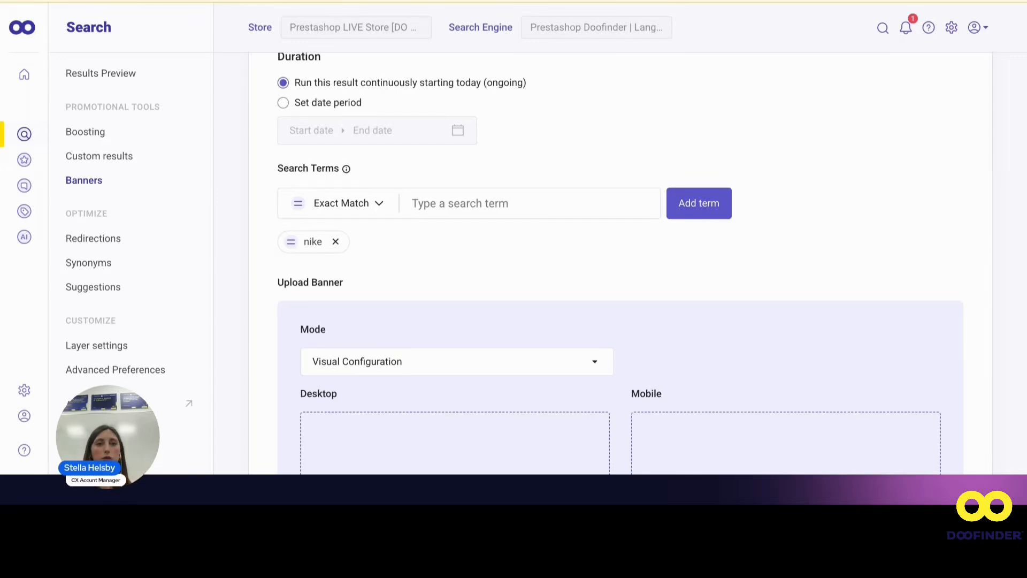
# Examine the banner's desktop and mobile image upload, image URL and target link settings.
pyautogui.scroll(-3, 404, 239)
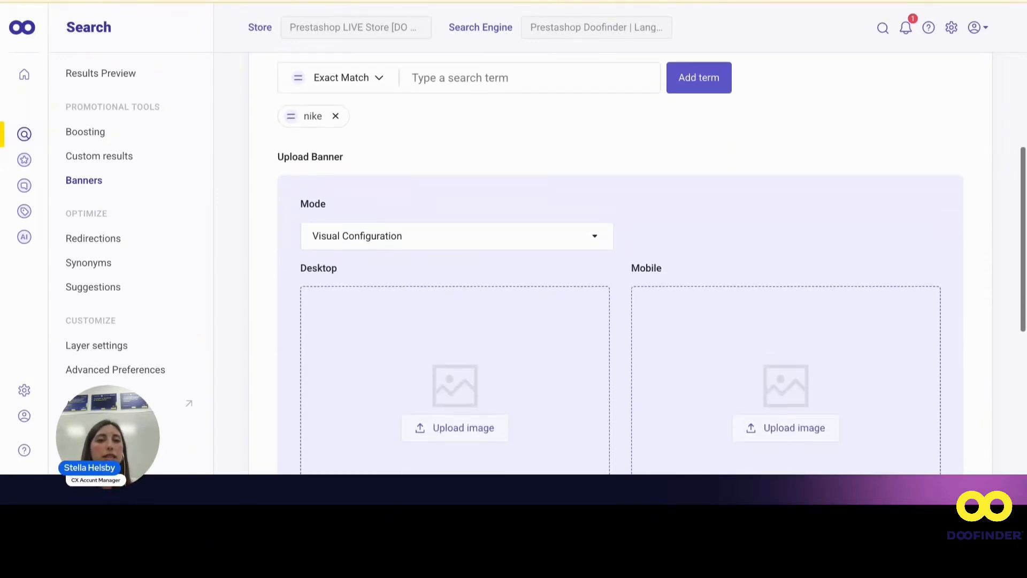
pyautogui.scroll(-3, 404, 239)
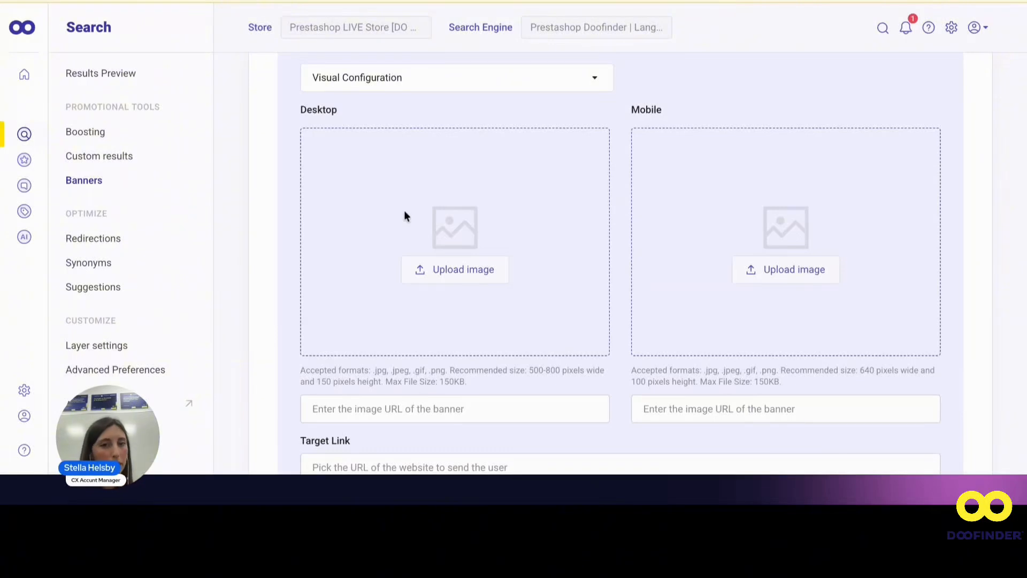
pyautogui.scroll(-2, 621, 263)
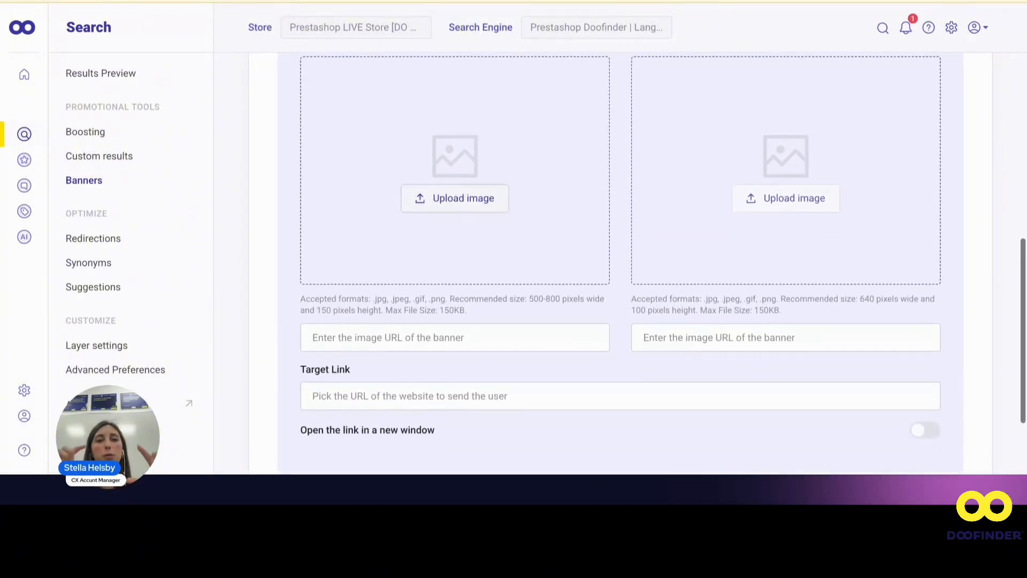
pyautogui.scroll(-1, 621, 263)
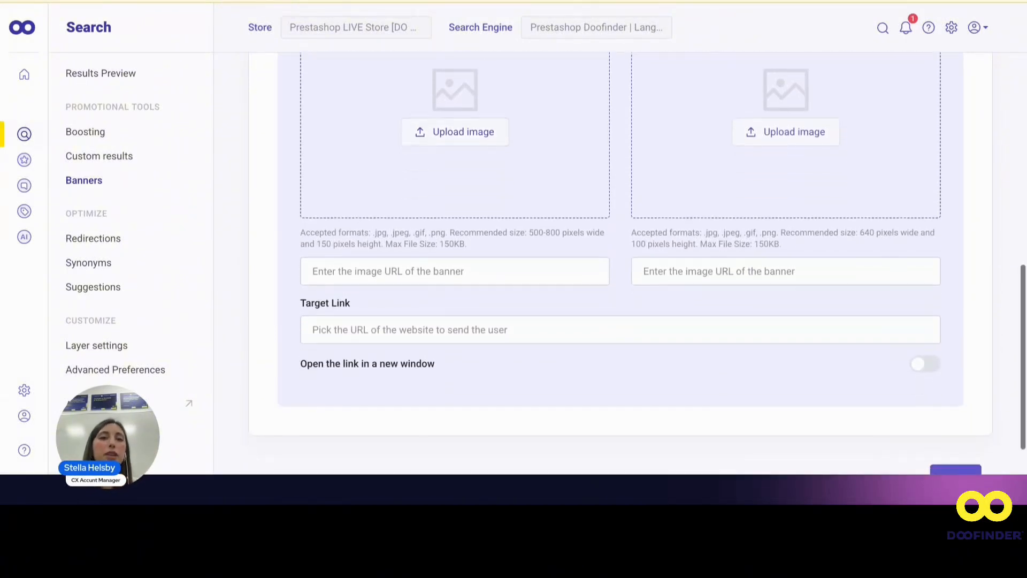
pyautogui.click(366, 328)
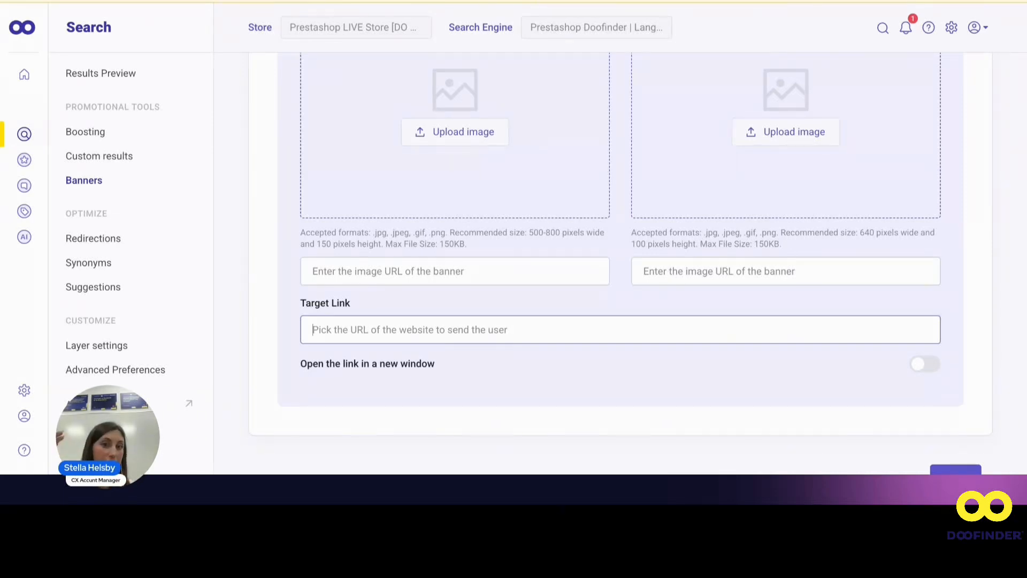
pyautogui.scroll(-1, 422, 307)
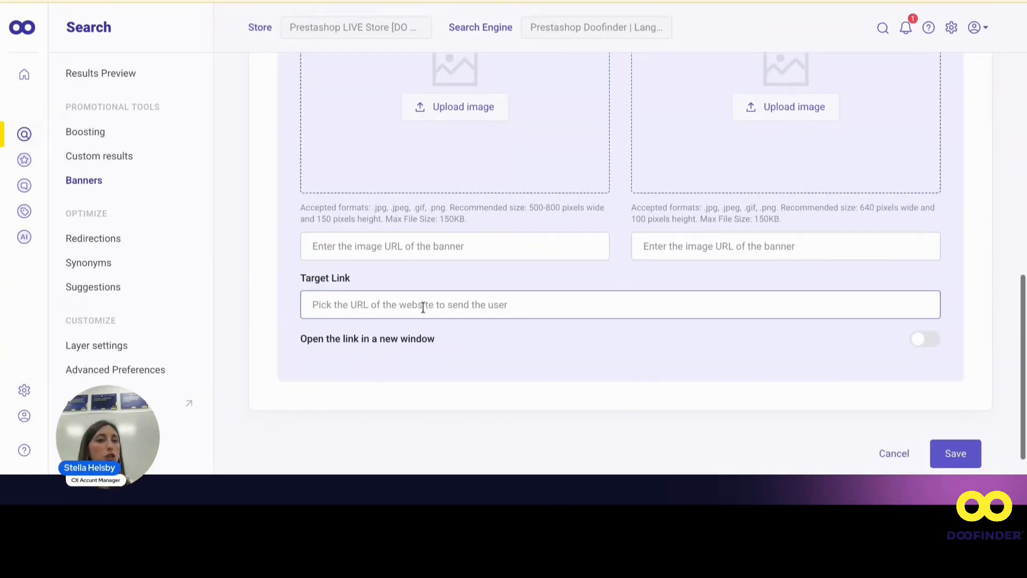
pyautogui.scroll(1, 422, 308)
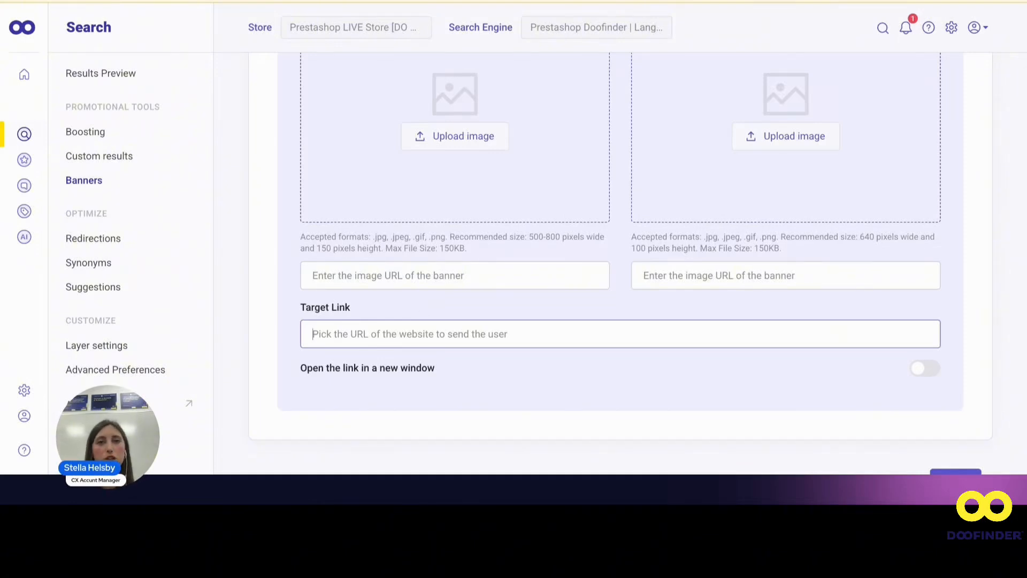
pyautogui.scroll(-2, 367, 169)
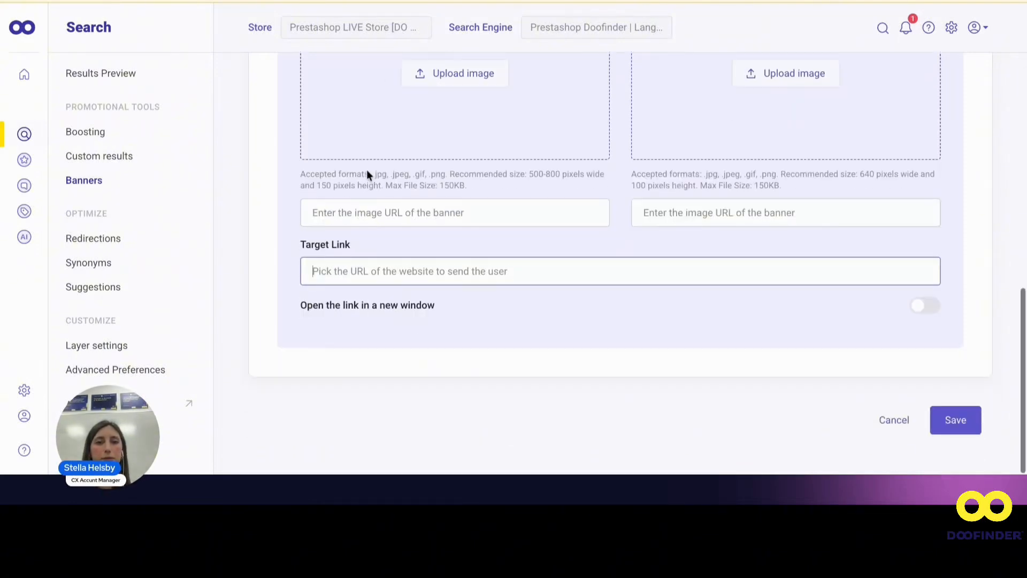
# Start a new redirection named "contact" and turn on automatic redirection.
pyautogui.click(110, 238)
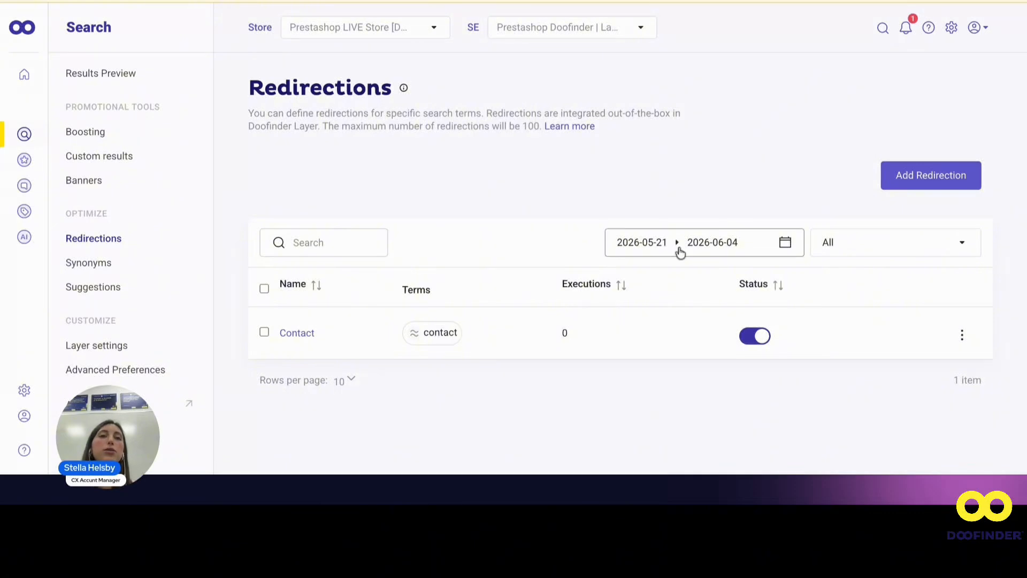
pyautogui.click(936, 183)
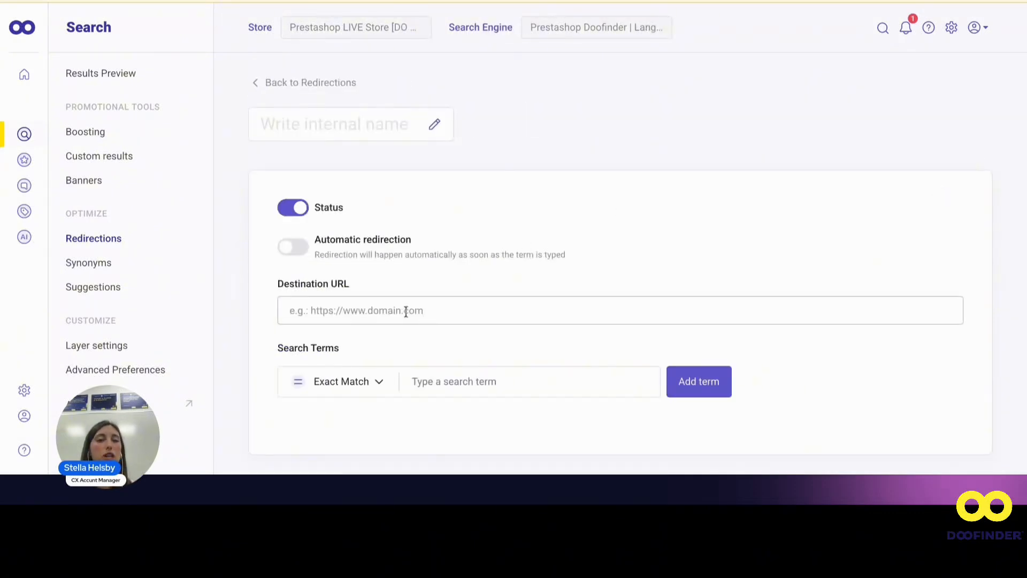
pyautogui.scroll(-1, 390, 246)
pyautogui.click(367, 99)
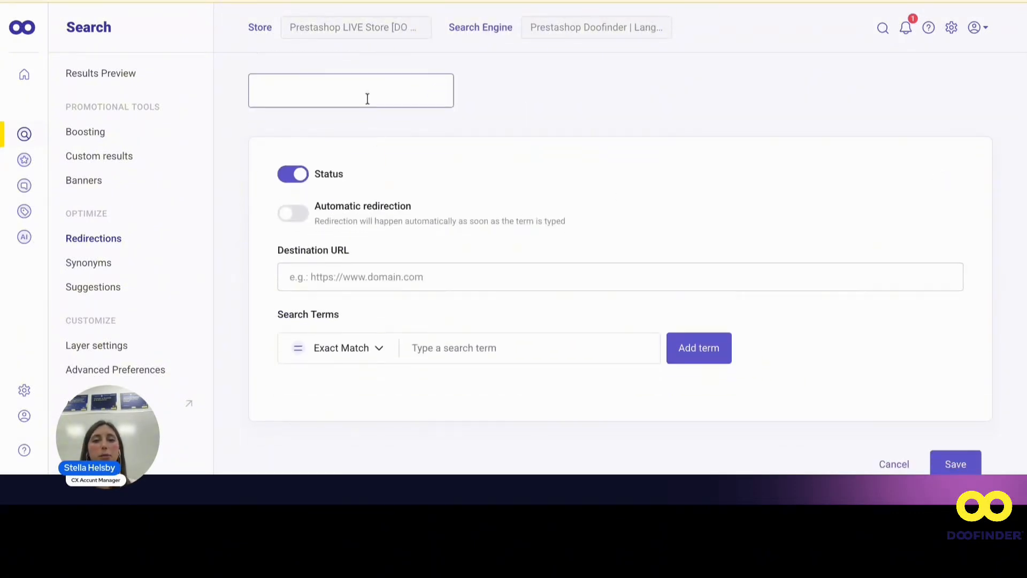
pyautogui.write('contact')
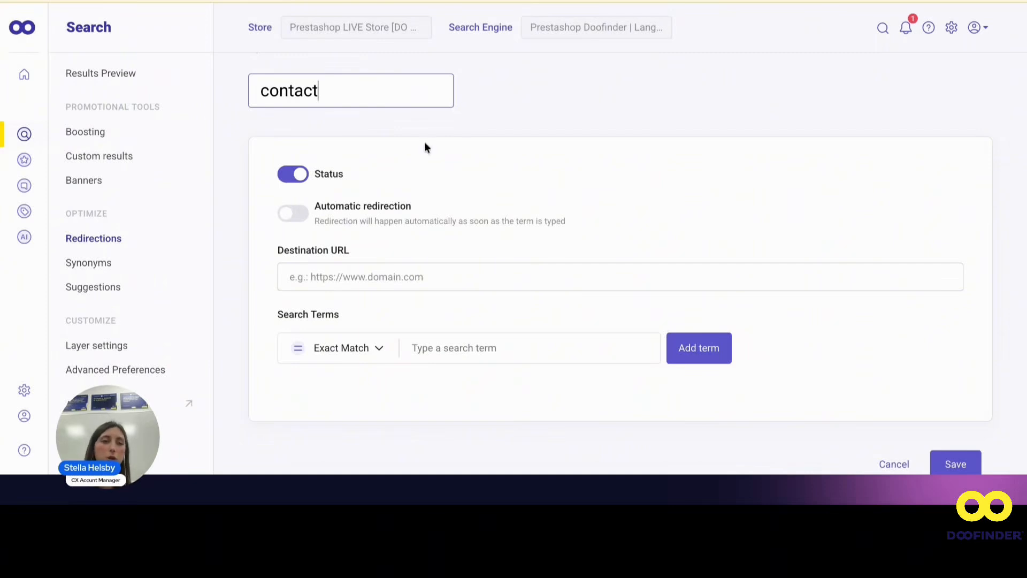
pyautogui.scroll(-1, 425, 143)
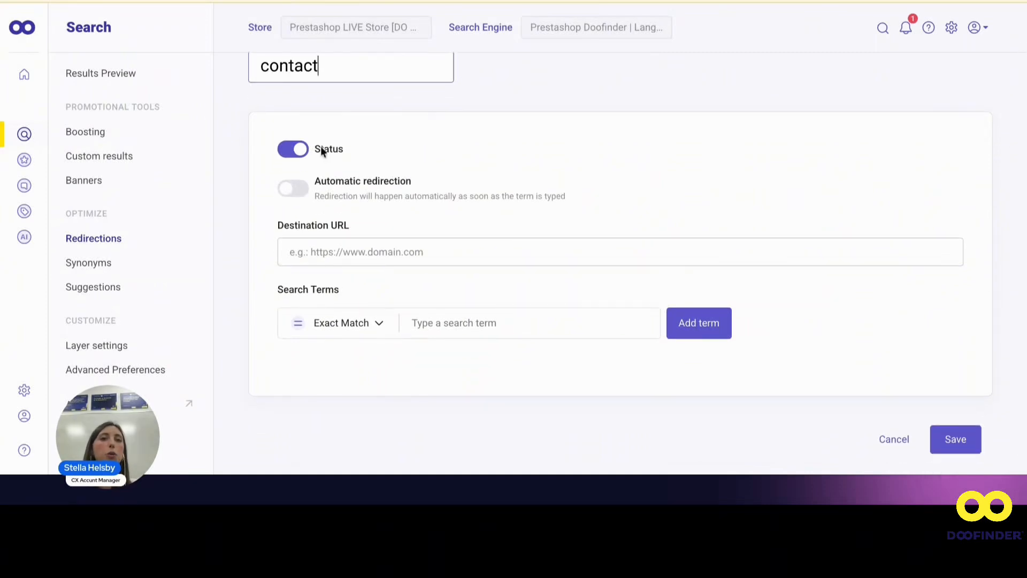
pyautogui.click(294, 188)
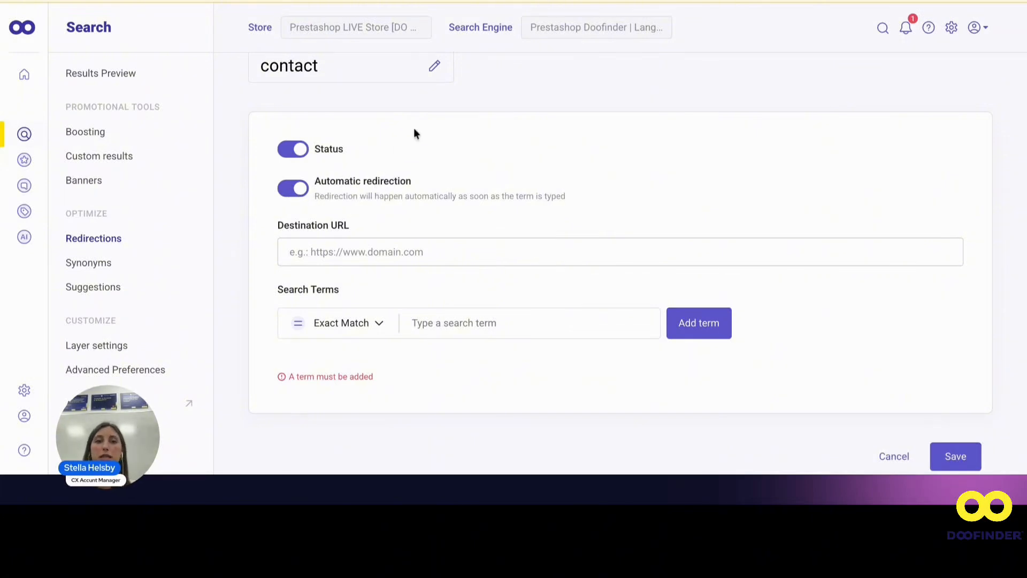
# Turn off automatic redirection and add "contact" and "contact page" as exact-match search terms for the redirection.
pyautogui.click(420, 323)
pyautogui.write('contact')
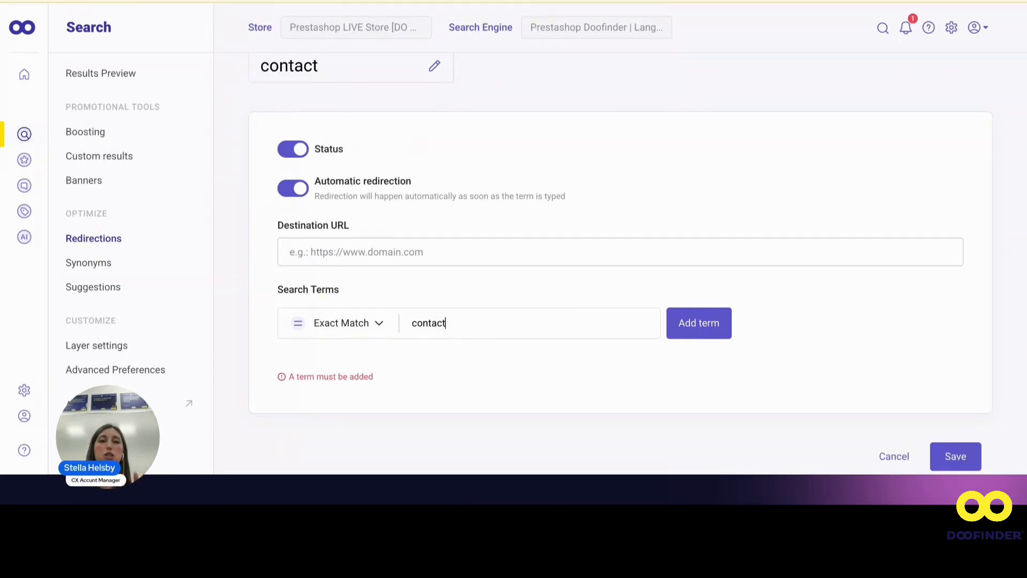
pyautogui.click(298, 192)
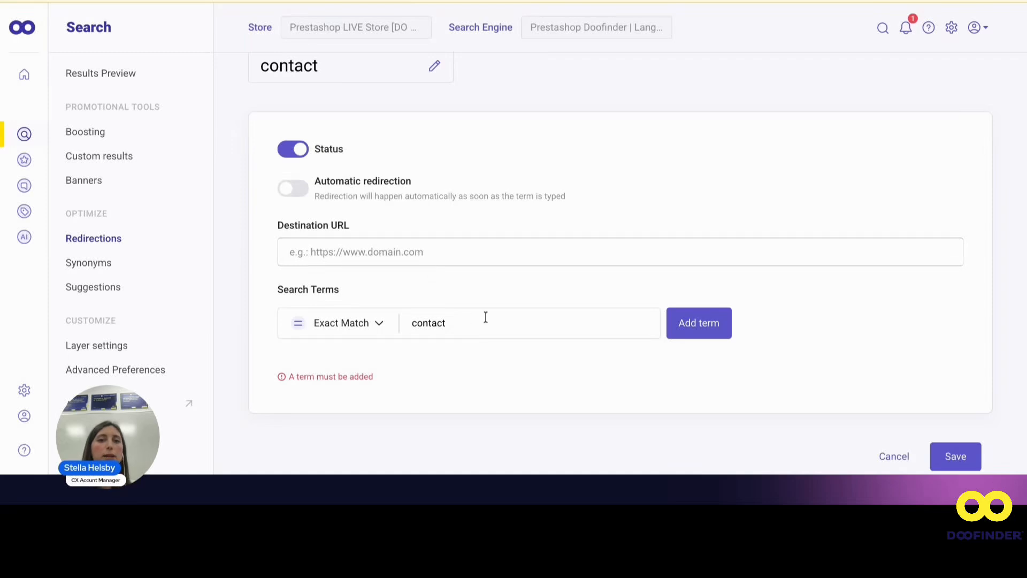
pyautogui.click(685, 334)
pyautogui.click(505, 313)
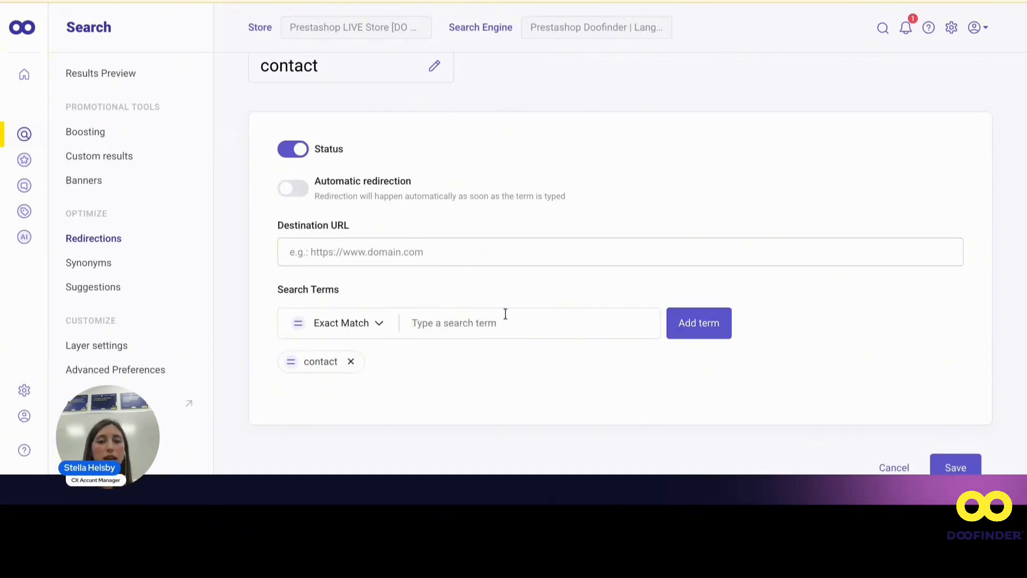
pyautogui.write('contact page')
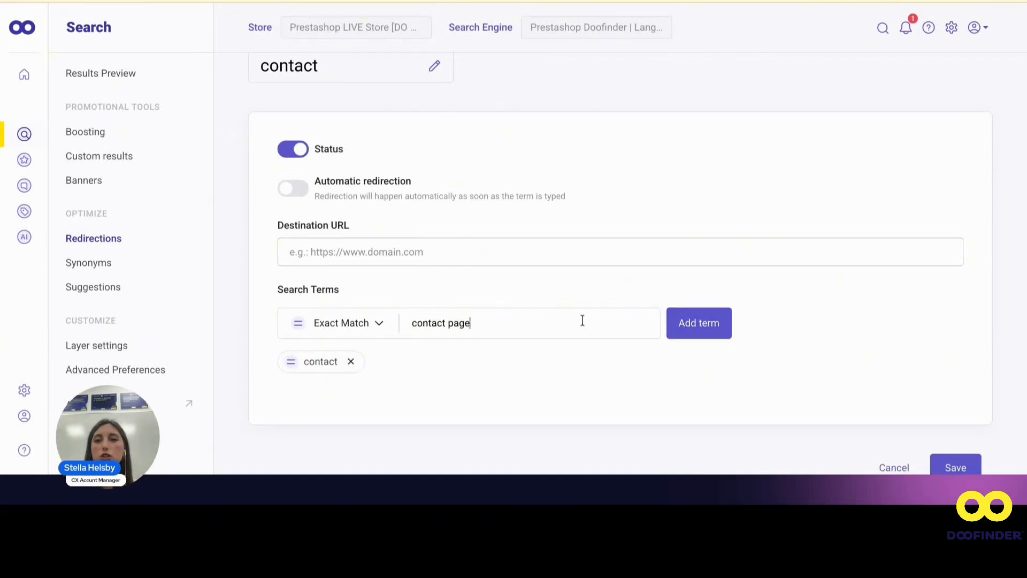
pyautogui.click(690, 332)
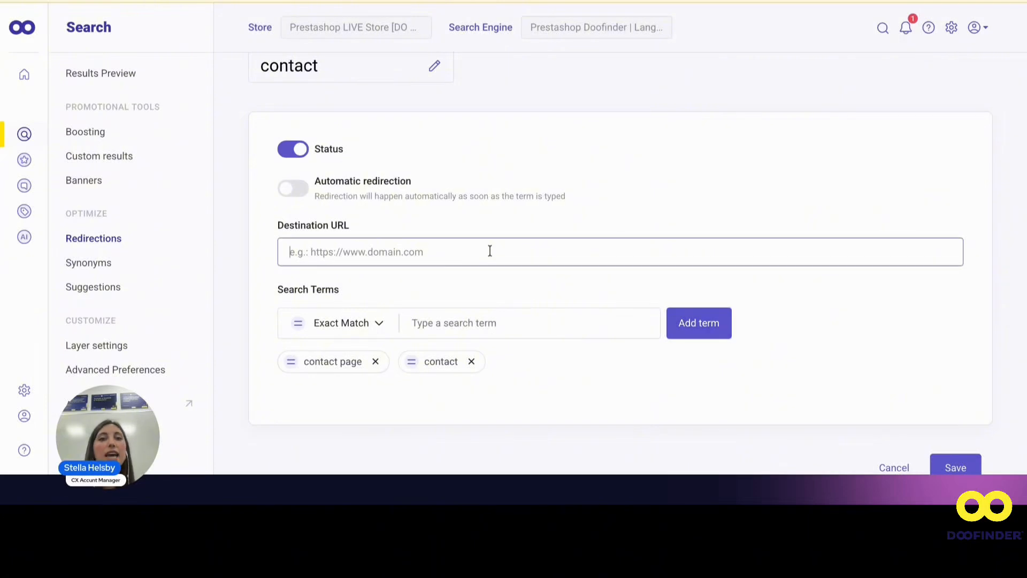
# Examine the destination URL setting of the "contact" redirection.
pyautogui.click(362, 251)
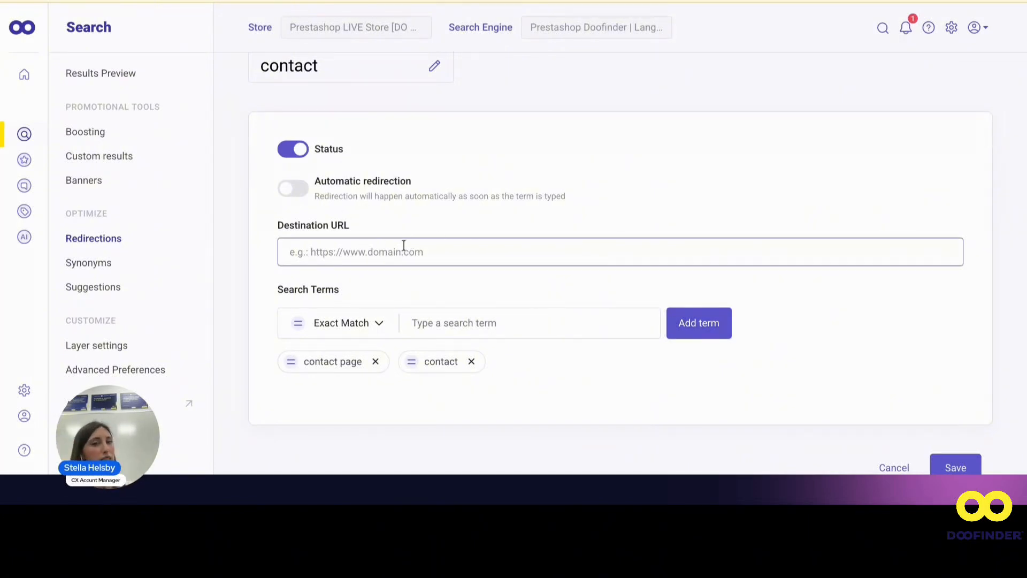
pyautogui.scroll(-1, 636, 262)
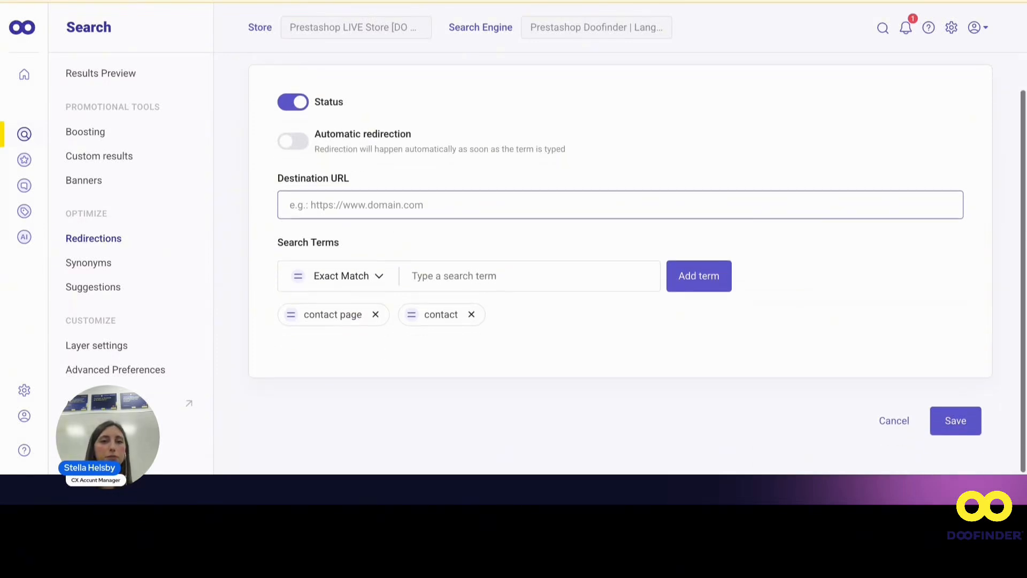
# Open the Boosting settings and examine the boosting rules, manual boosting and automatic boosting options.
pyautogui.click(86, 132)
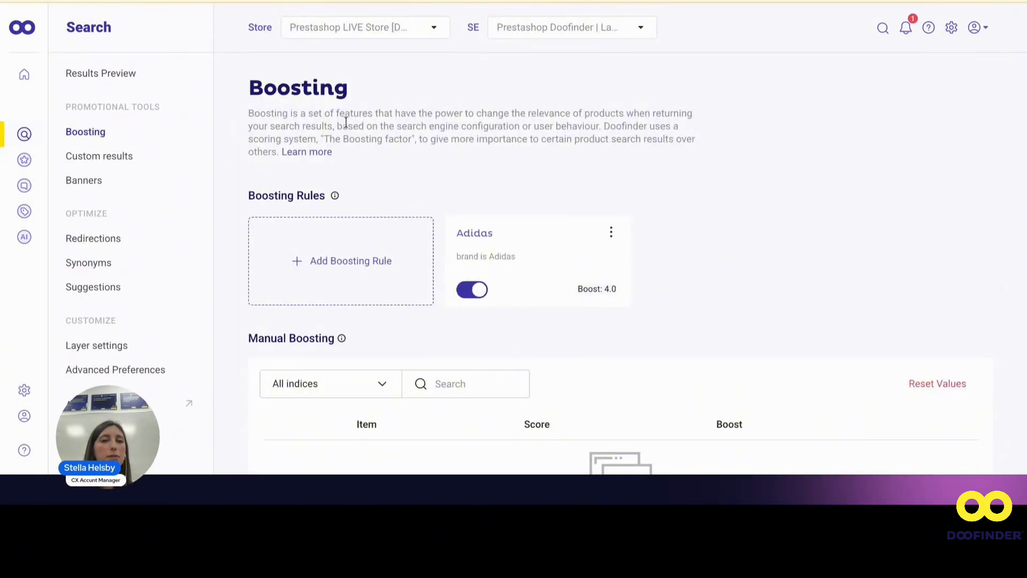
pyautogui.scroll(-1, 360, 224)
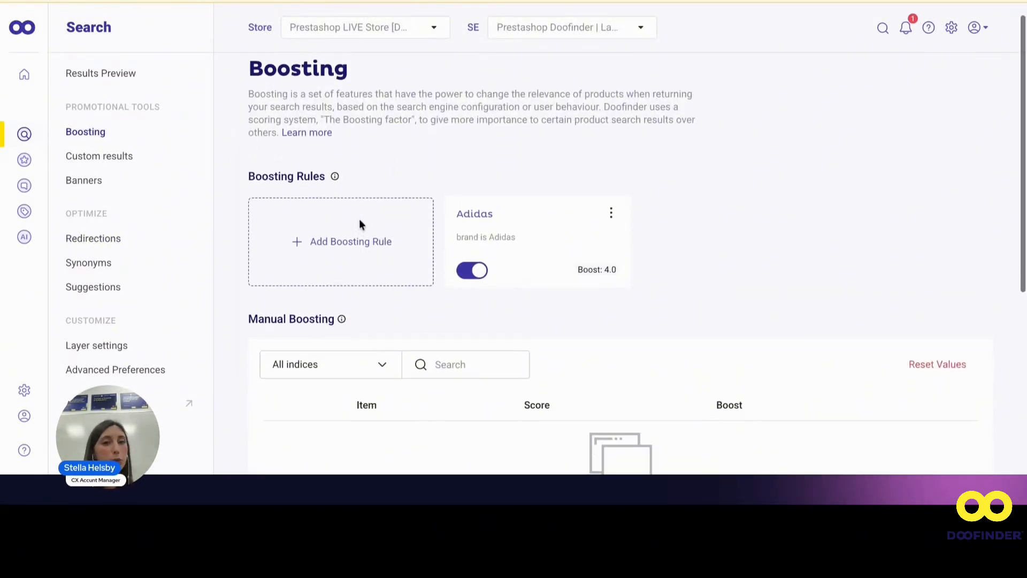
pyautogui.scroll(1, 359, 223)
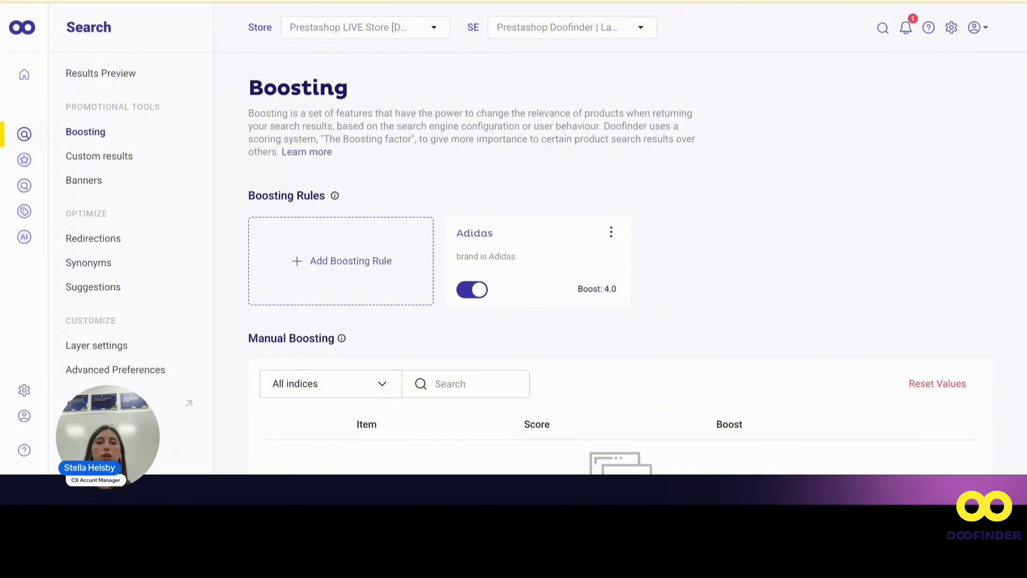
pyautogui.scroll(-1, 416, 169)
pyautogui.scroll(-1, 415, 169)
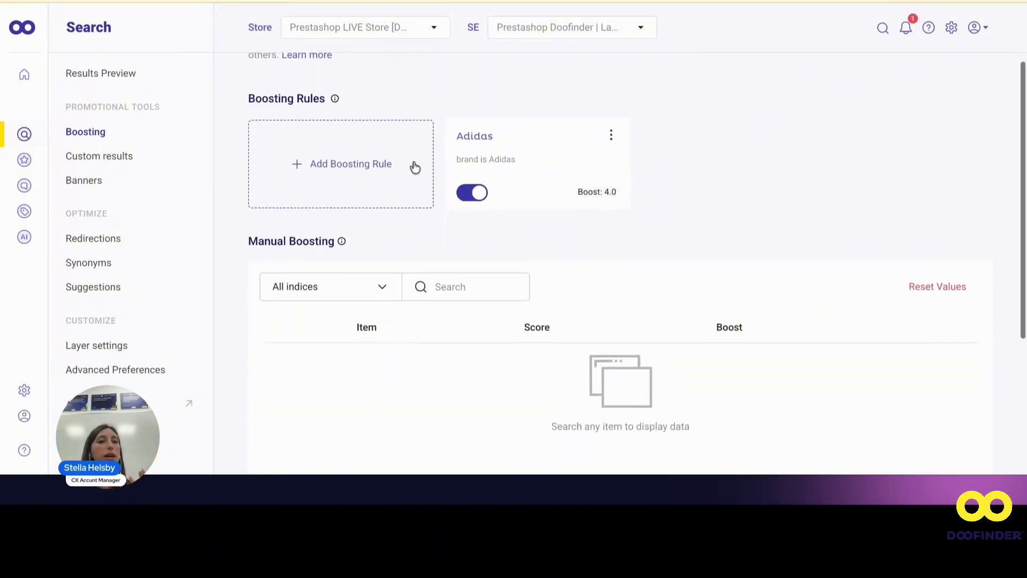
pyautogui.scroll(2, 415, 167)
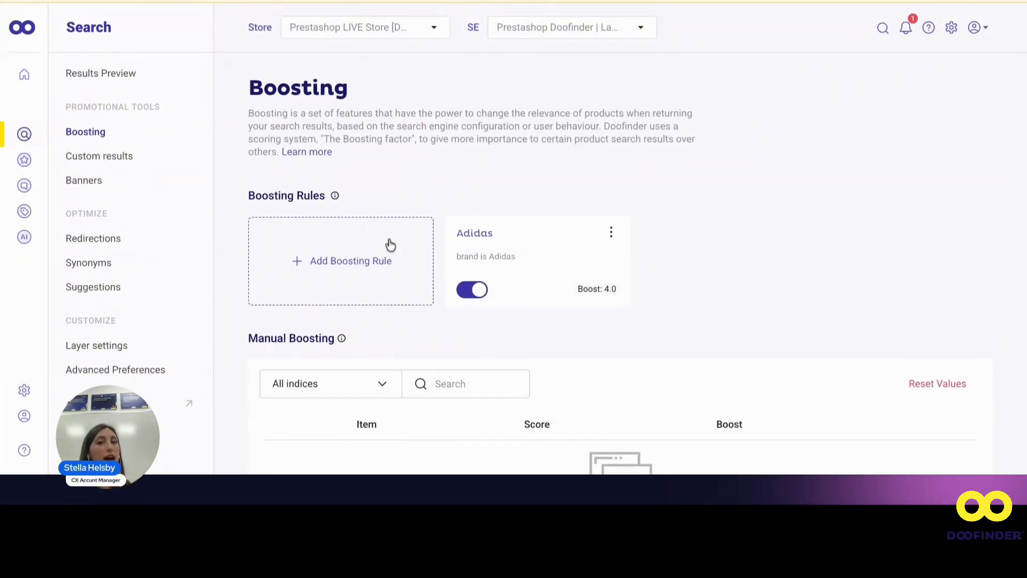
pyautogui.scroll(-1, 391, 245)
pyautogui.scroll(-3, 390, 244)
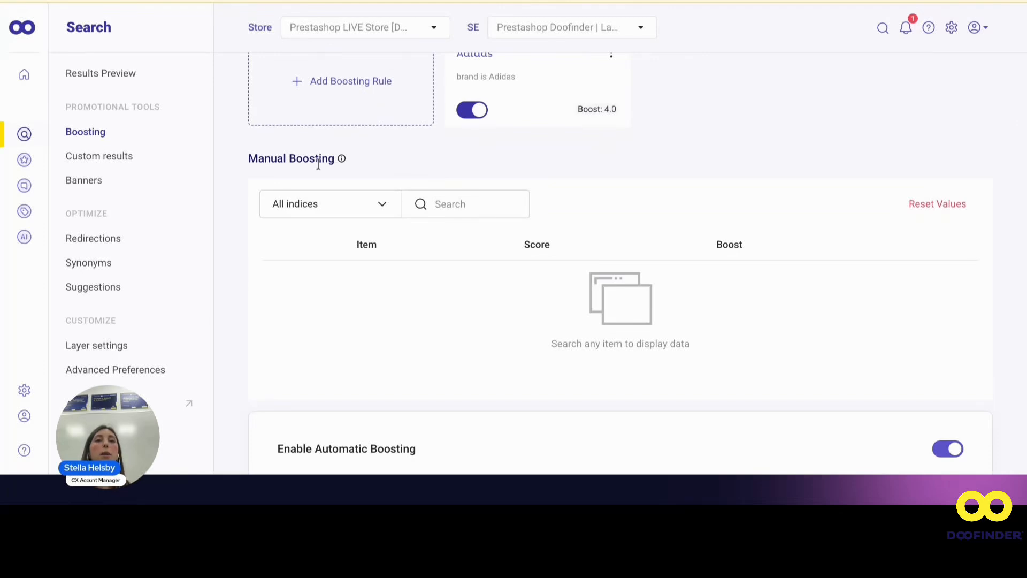
pyautogui.scroll(-3, 321, 178)
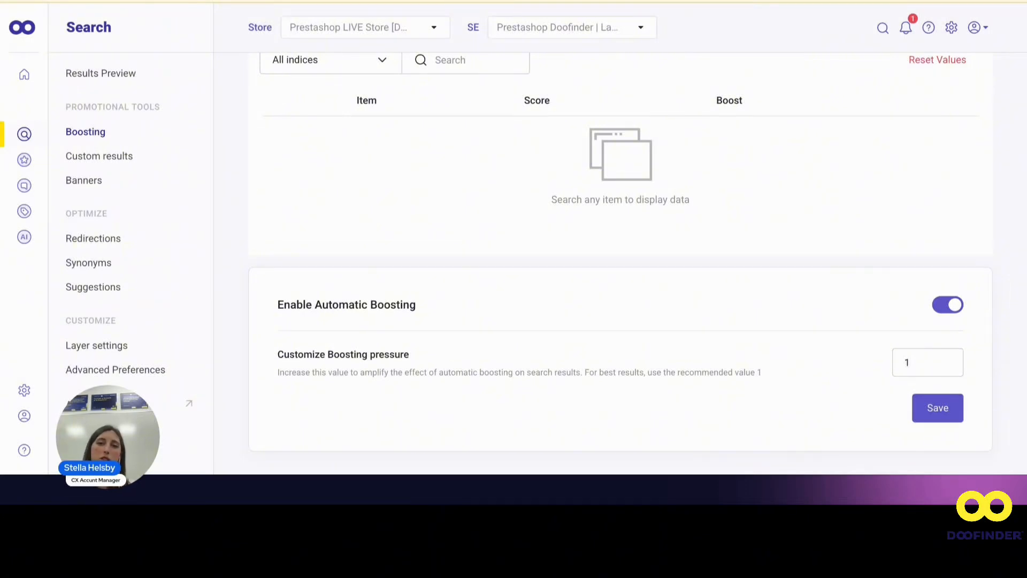
# Find "adidas" items in manual boosting and enter a boost of 1,5 for the Adilette Essential W Flat Sandals.
pyautogui.scroll(2, 808, 246)
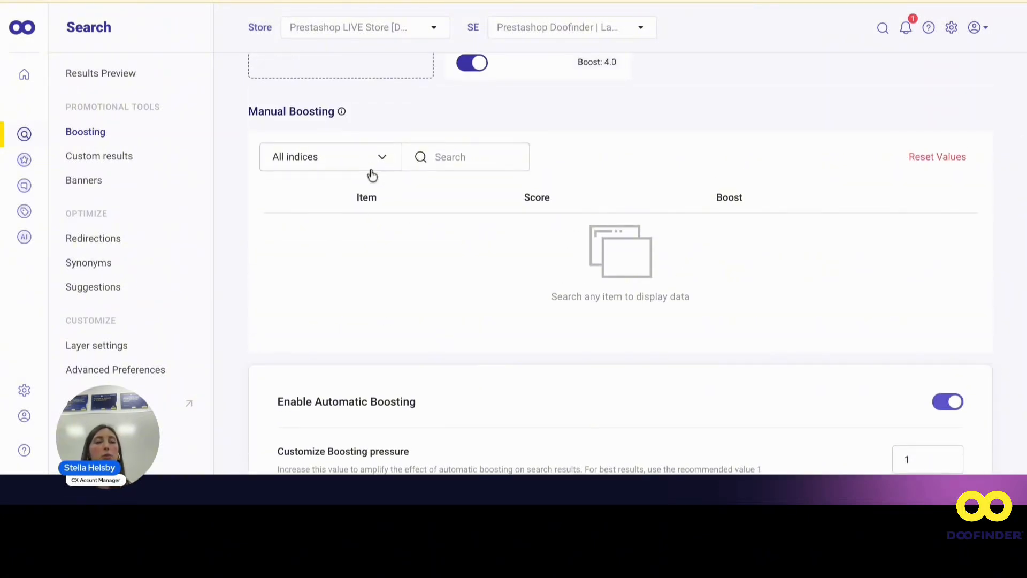
pyautogui.click(465, 157)
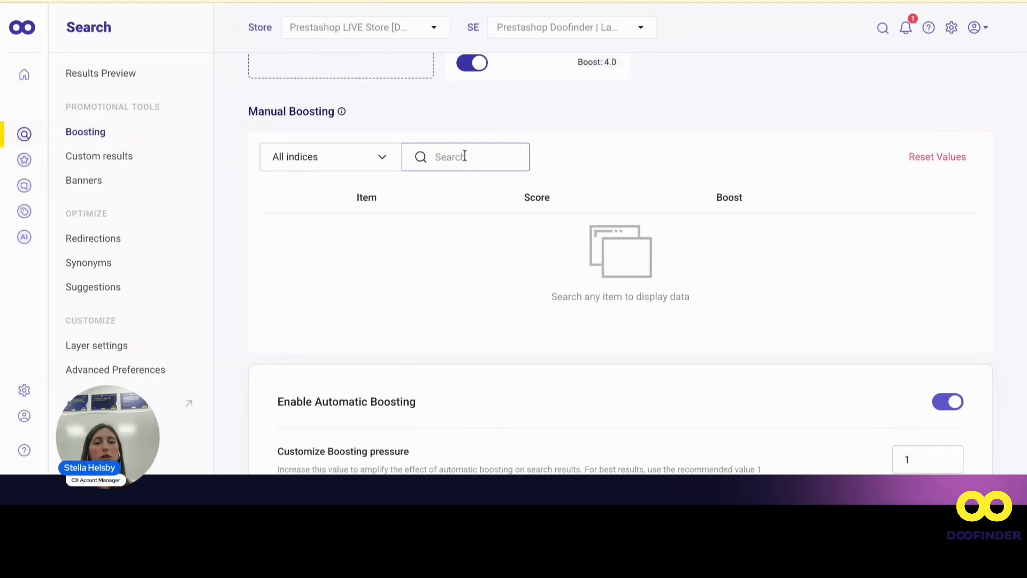
pyautogui.write('adidas')
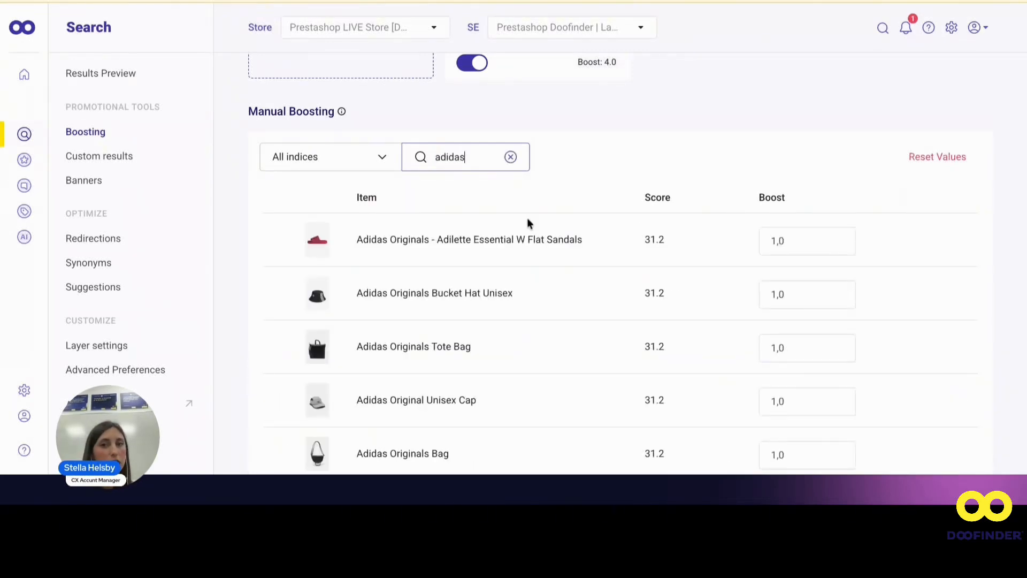
pyautogui.click(816, 245)
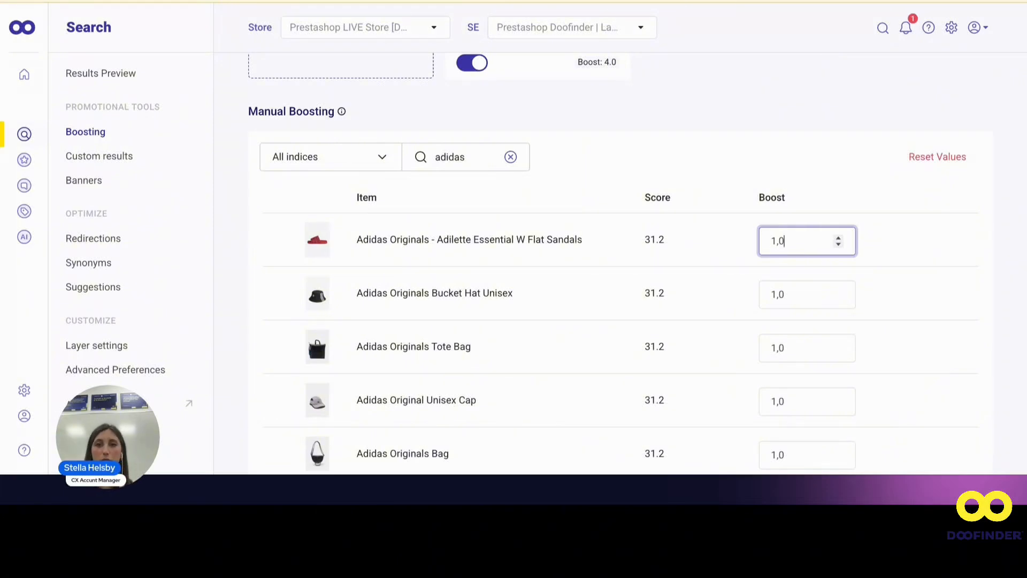
pyautogui.press('BackSpace')
pyautogui.press('BackSpace')
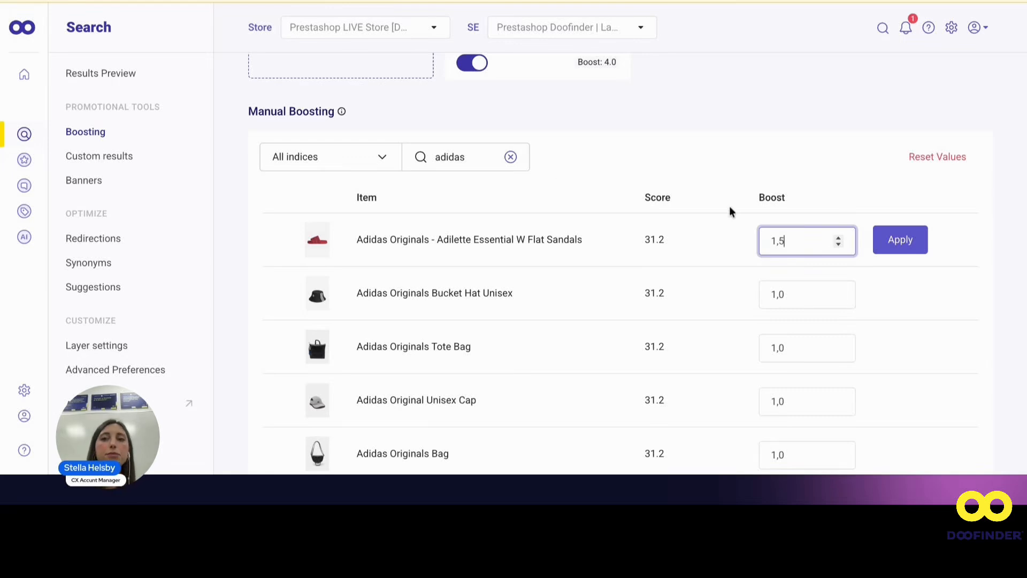
# Start a new boosting rule named "black friday" with a boost of 2,0.
pyautogui.scroll(3, 583, 178)
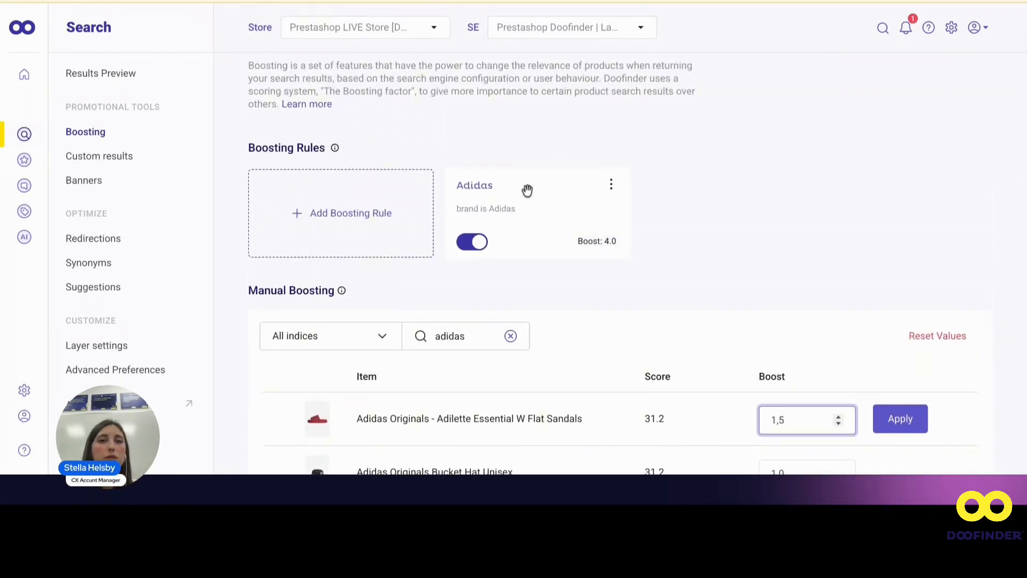
pyautogui.click(374, 209)
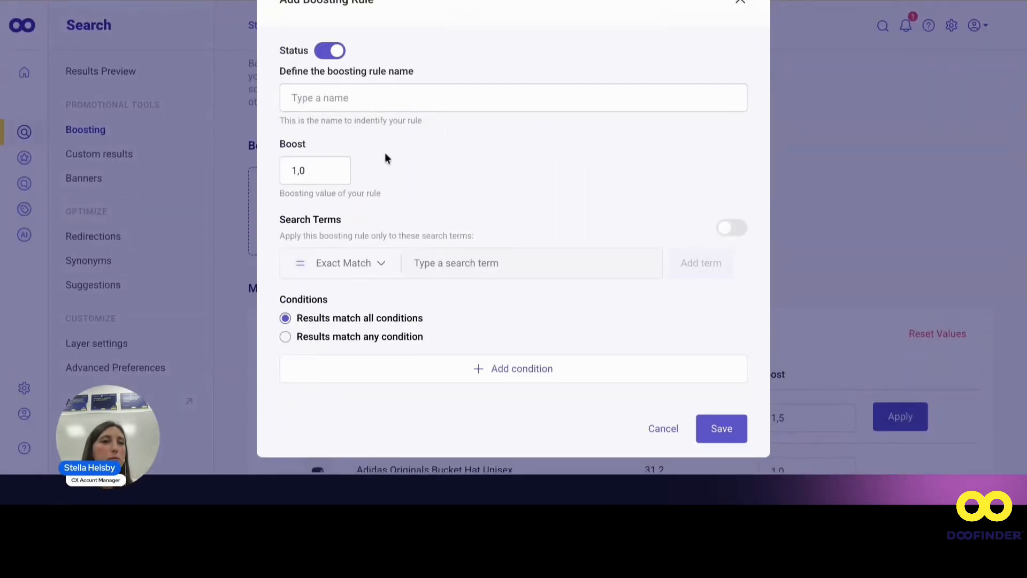
pyautogui.click(371, 97)
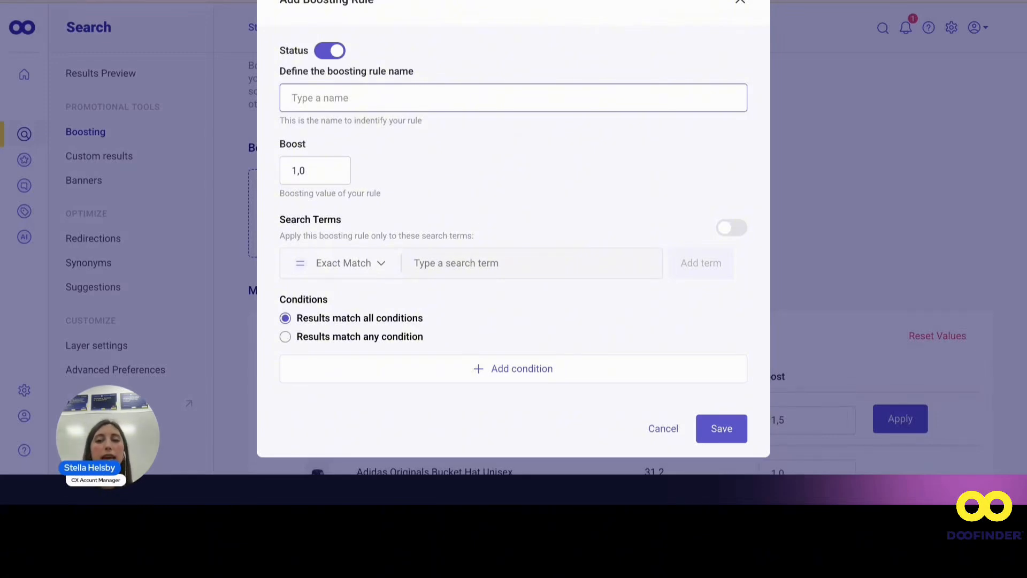
pyautogui.write('black friday')
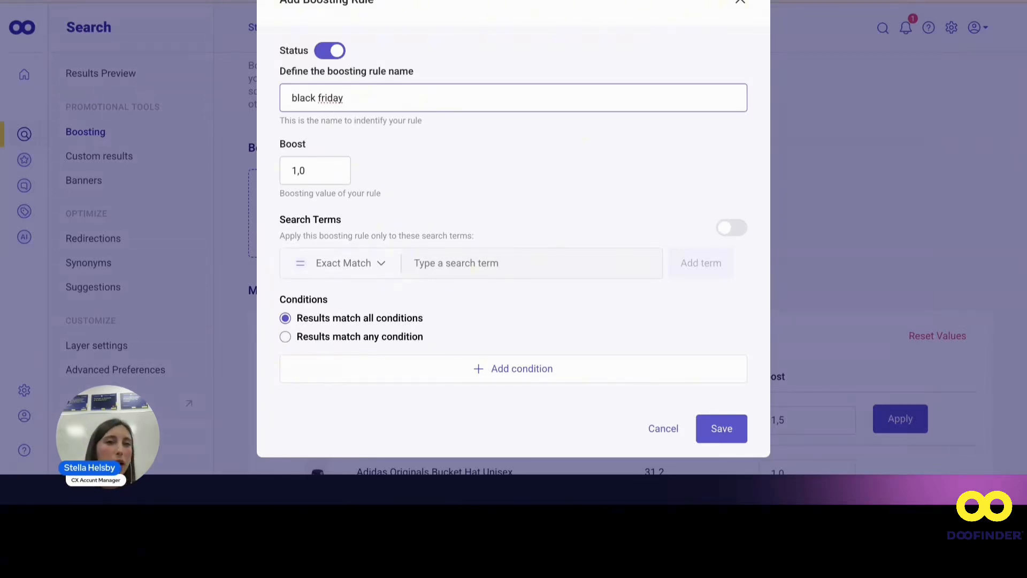
pyautogui.click(310, 174)
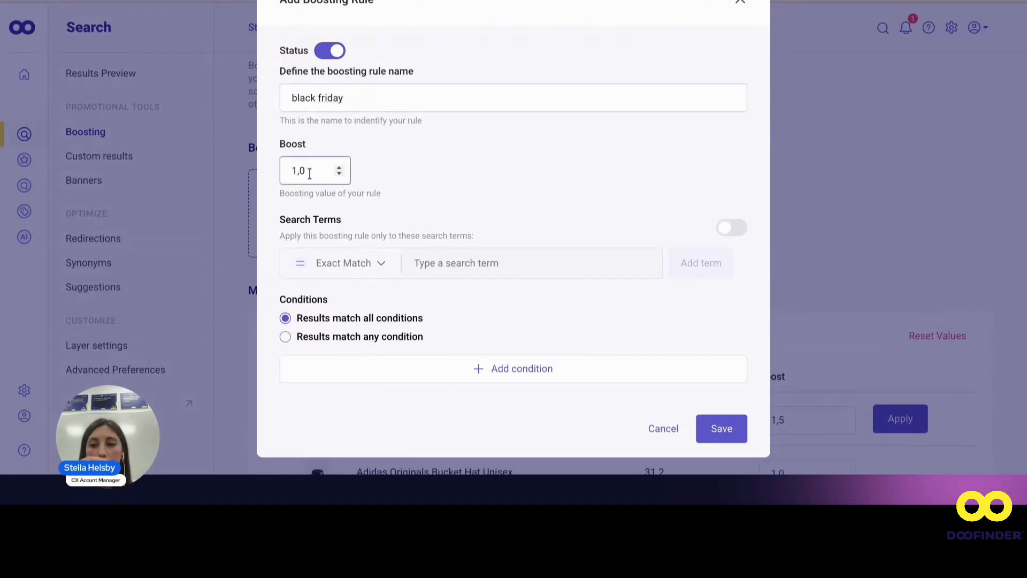
pyautogui.press('BackSpace')
pyautogui.press('BackSpace')
pyautogui.press('BackSpace')
pyautogui.write('2')
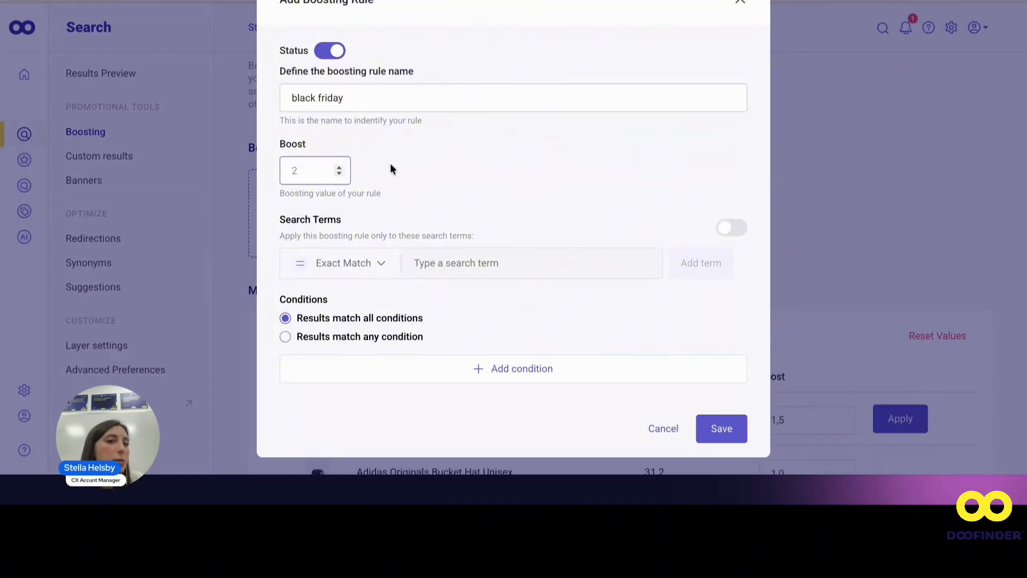
pyautogui.write(',0')
pyautogui.click(465, 246)
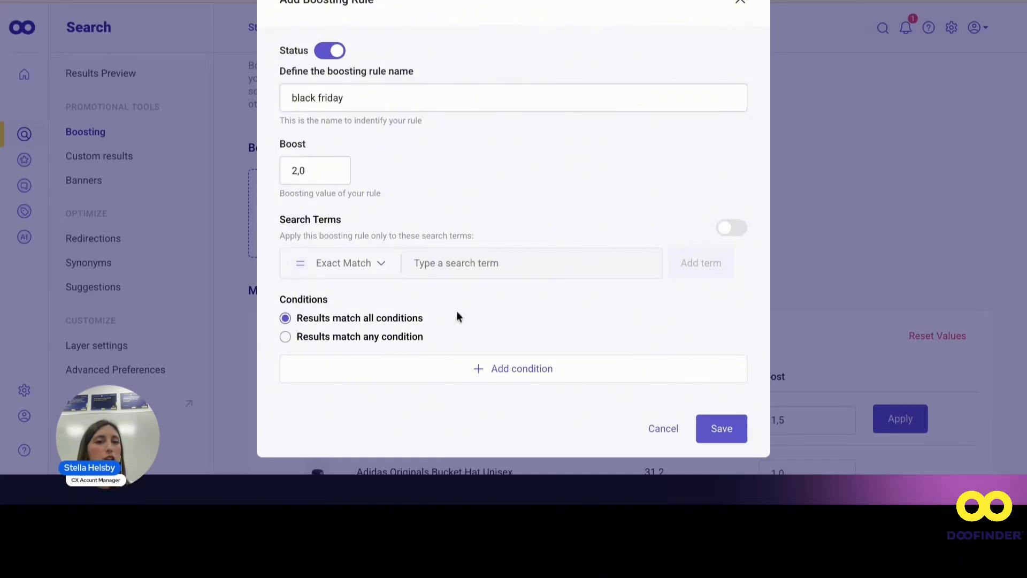
# Add a condition on the calculated_discount field to the "black friday" rule.
pyautogui.click(487, 369)
pyautogui.scroll(-2, 442, 328)
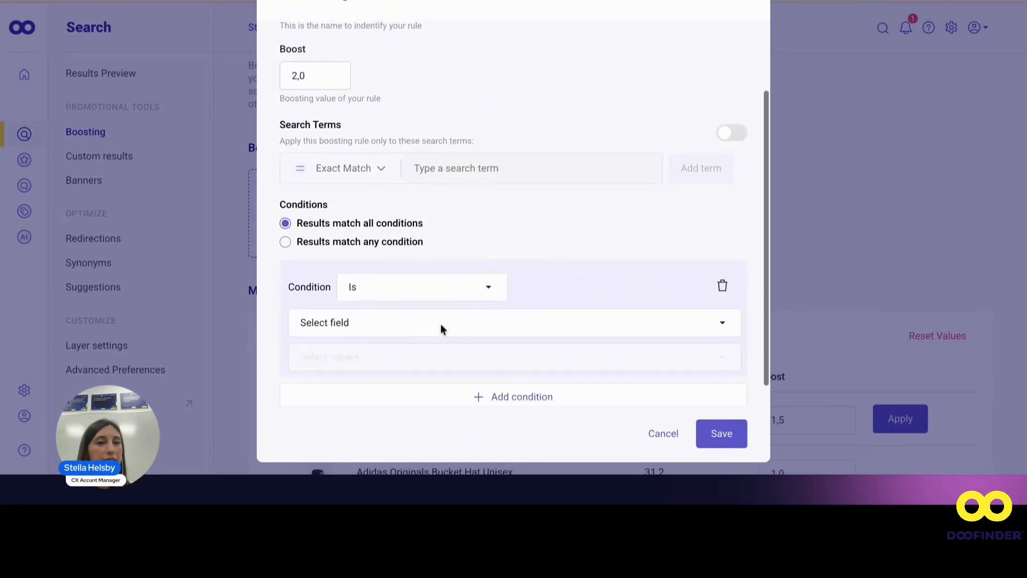
pyautogui.click(403, 332)
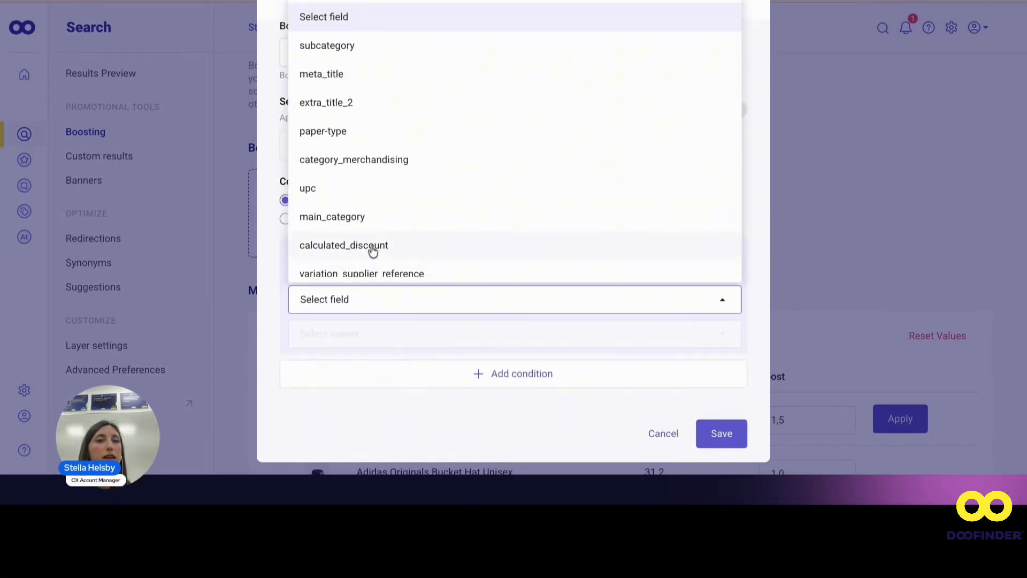
pyautogui.click(375, 250)
pyautogui.click(351, 331)
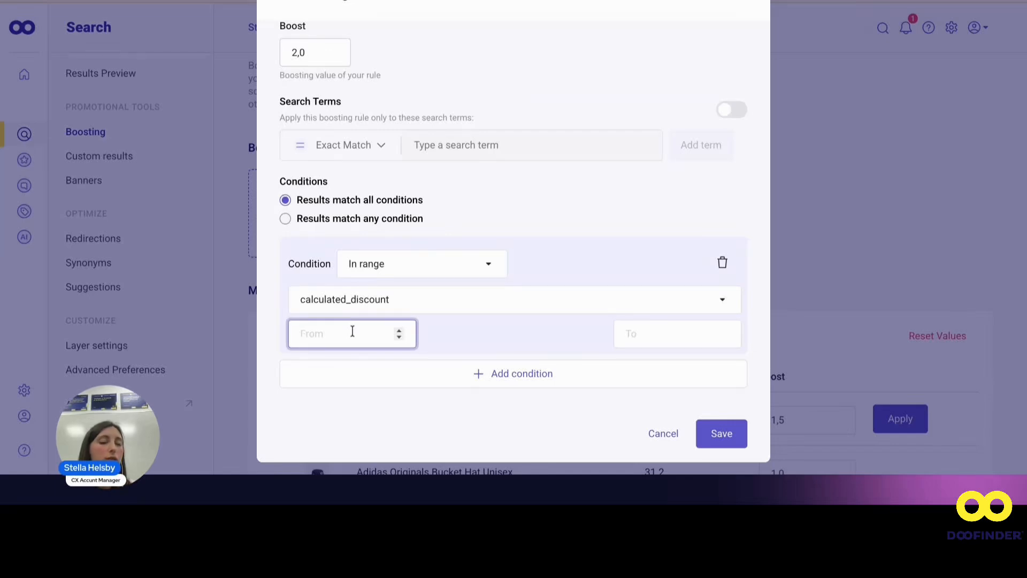
# Switch the condition's field to sale_price and back to calculated_discount.
pyautogui.click(411, 295)
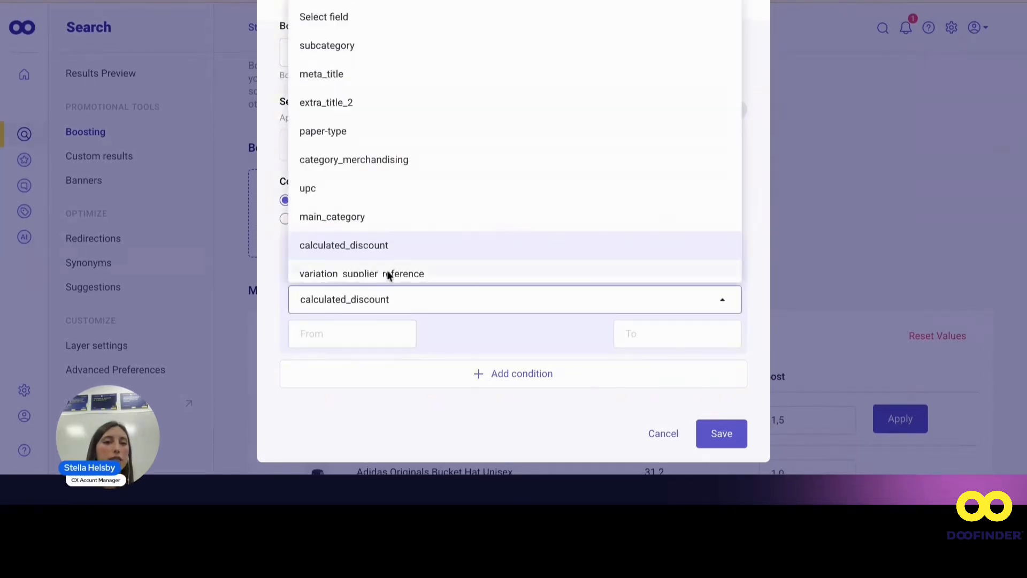
pyautogui.scroll(-2, 410, 250)
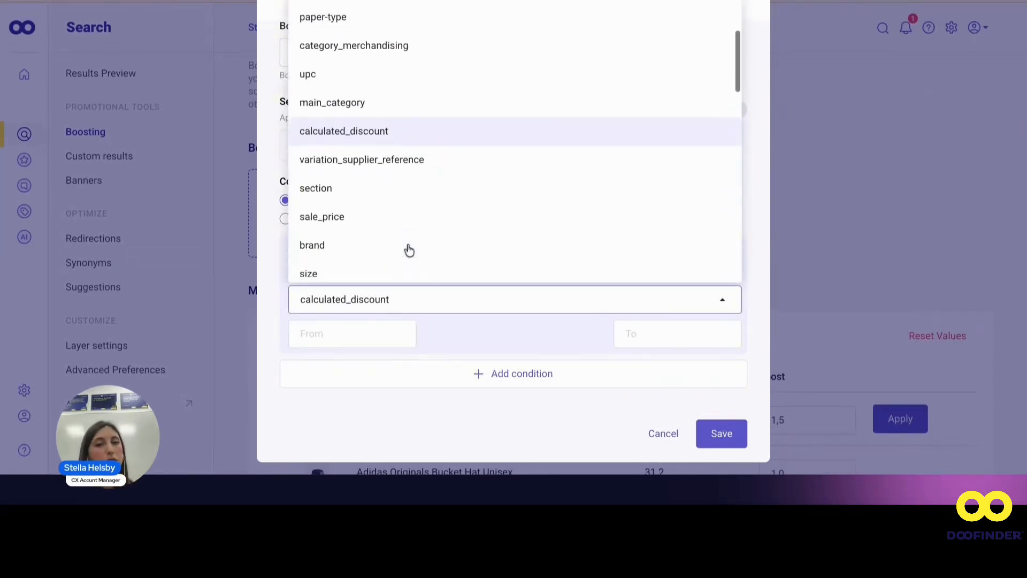
pyautogui.click(354, 224)
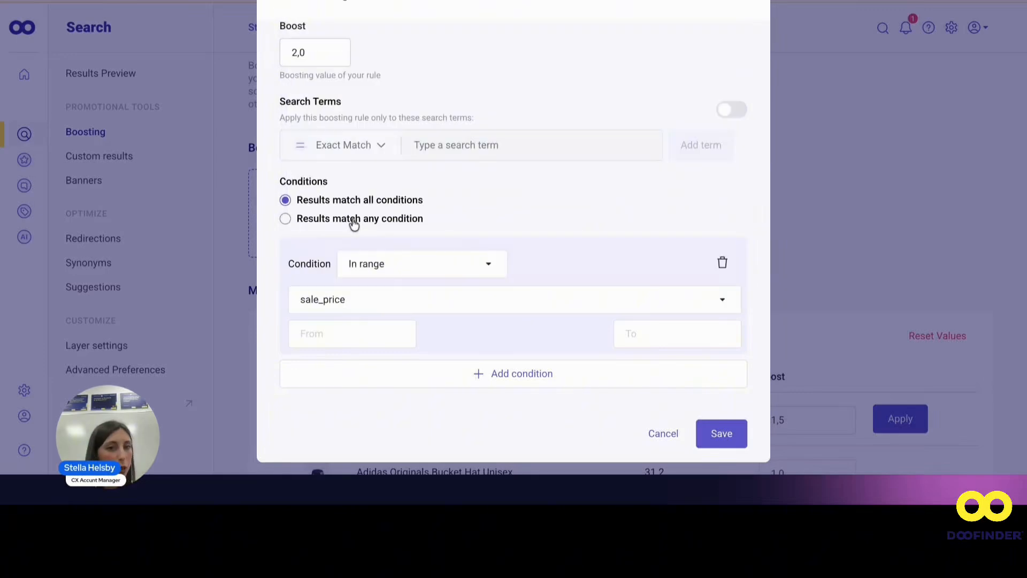
pyautogui.click(339, 301)
pyautogui.click(330, 334)
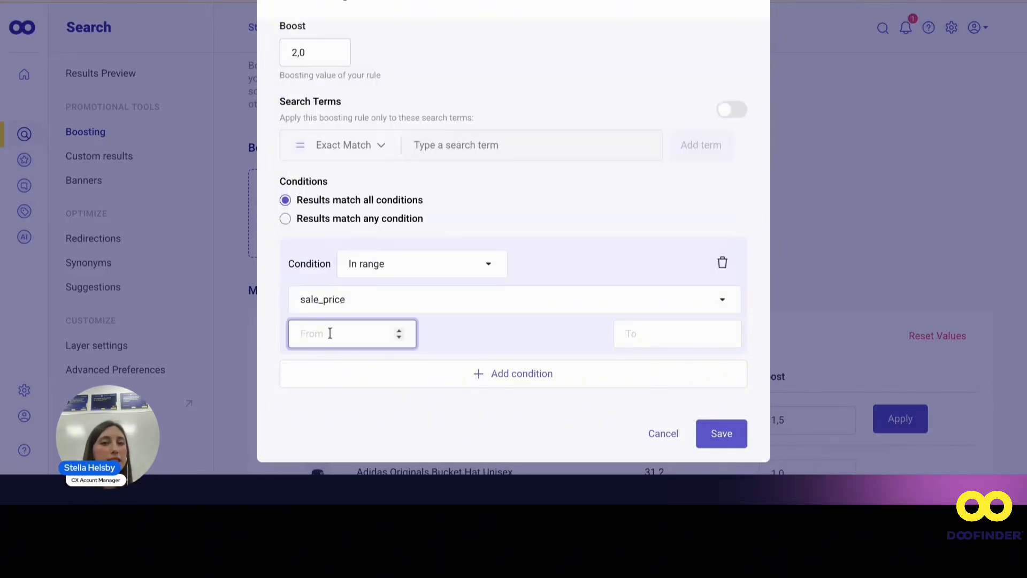
pyautogui.click(344, 303)
pyautogui.click(368, 138)
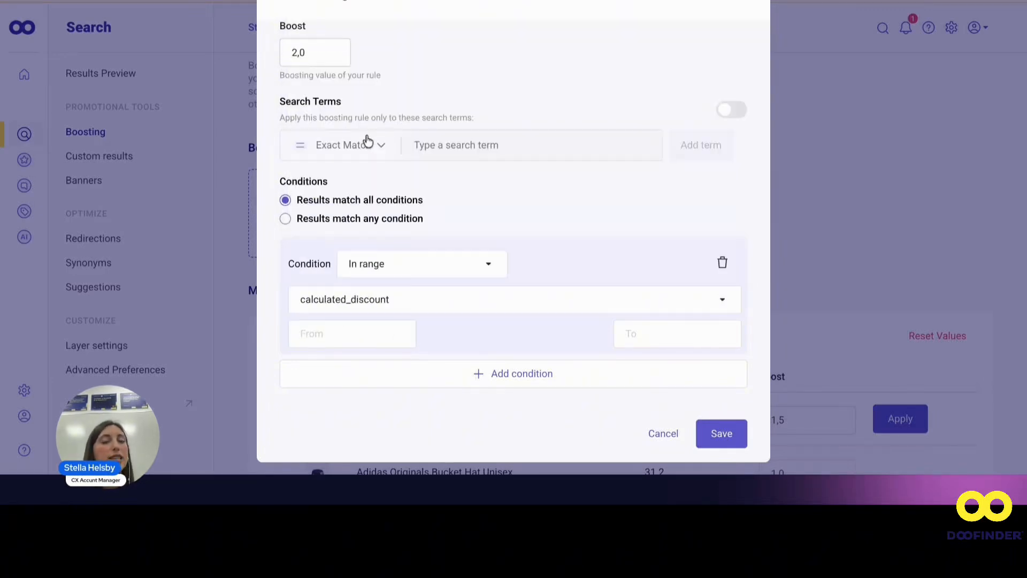
pyautogui.scroll(2, 367, 143)
pyautogui.scroll(-2, 367, 142)
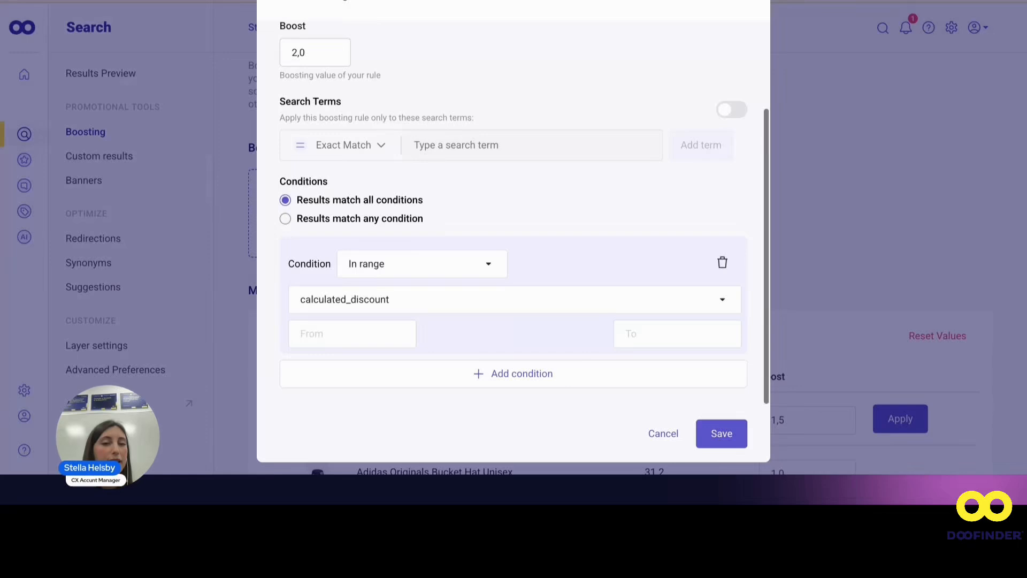
# Set the calculated_discount range from 20 to 25 and save the "black friday" boosting rule.
pyautogui.click(327, 332)
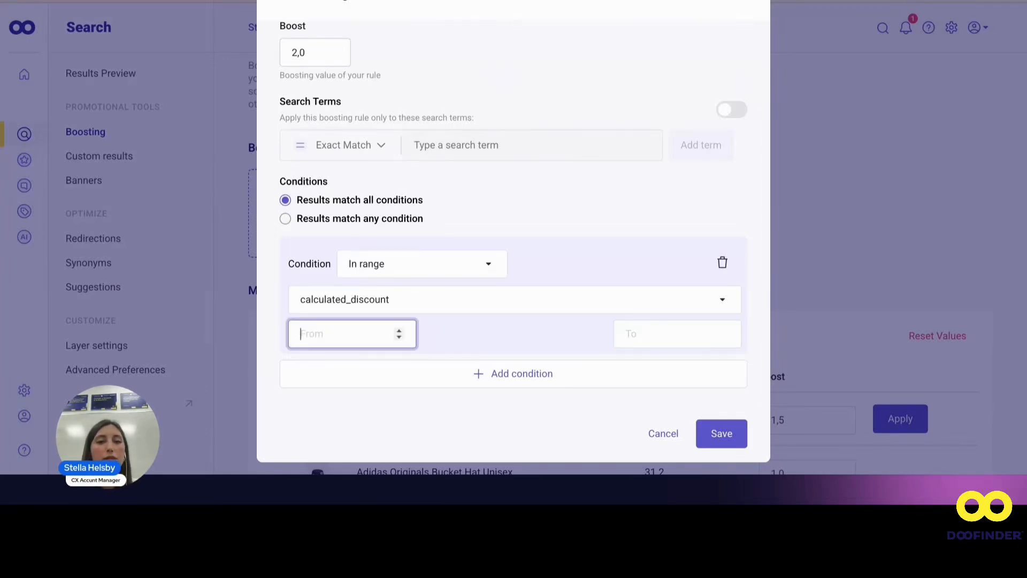
pyautogui.write('20')
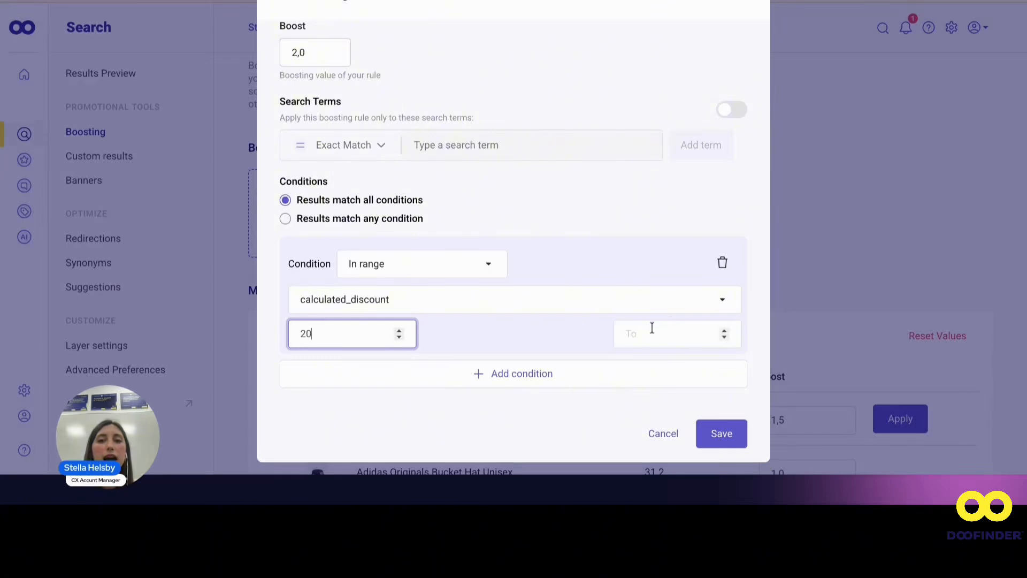
pyautogui.click(652, 328)
pyautogui.write('25')
pyautogui.click(650, 229)
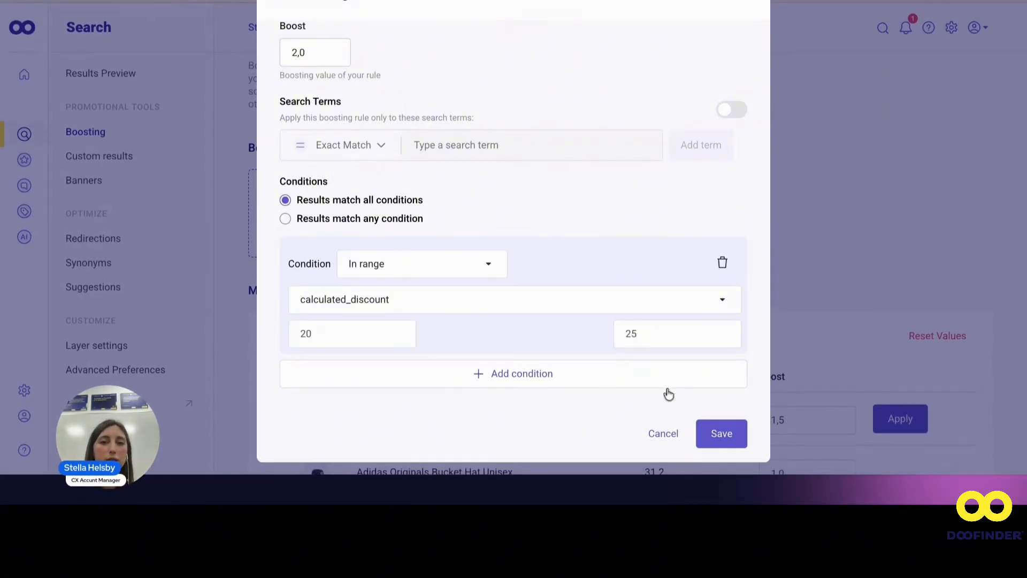
pyautogui.click(721, 432)
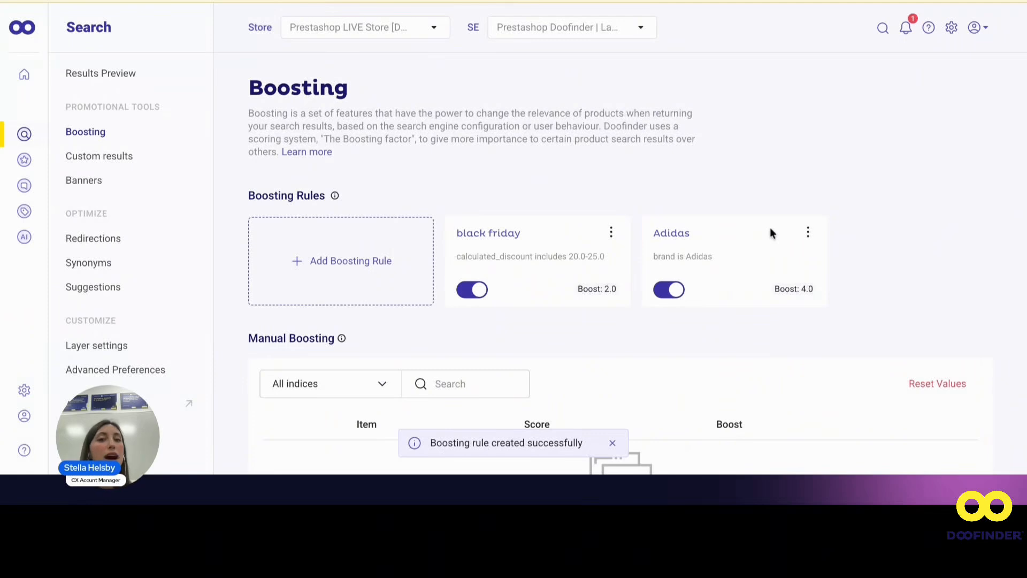
pyautogui.scroll(-1, 523, 249)
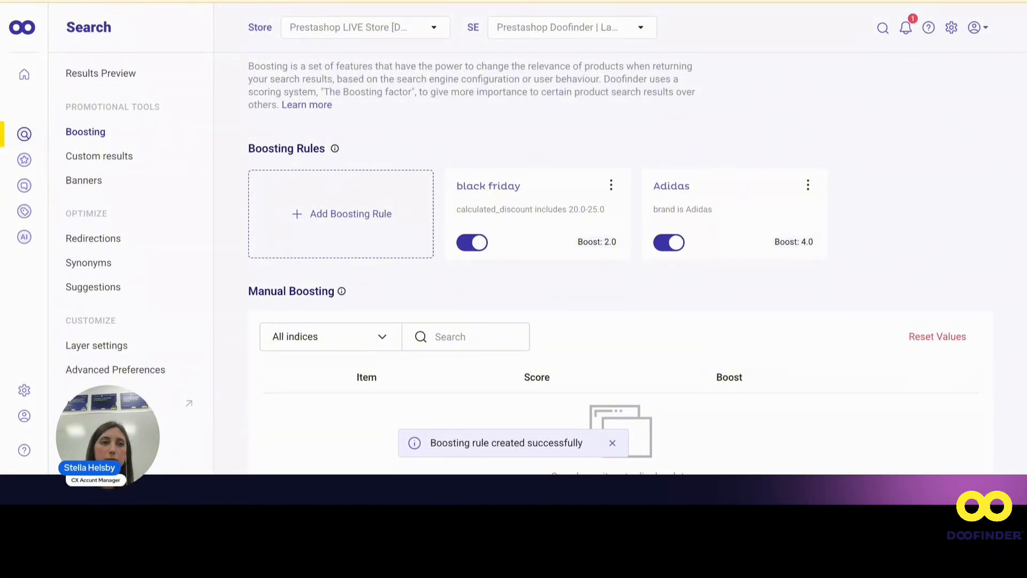
# Review the personalization setting and the search fields with their weights in the Advanced Preferences.
pyautogui.click(115, 370)
pyautogui.click(411, 147)
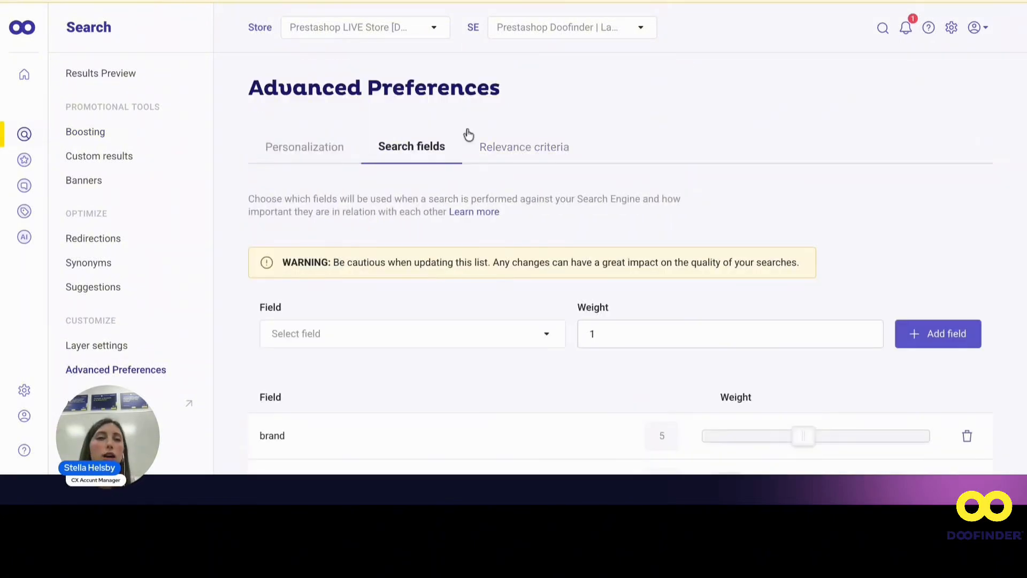
pyautogui.click(300, 145)
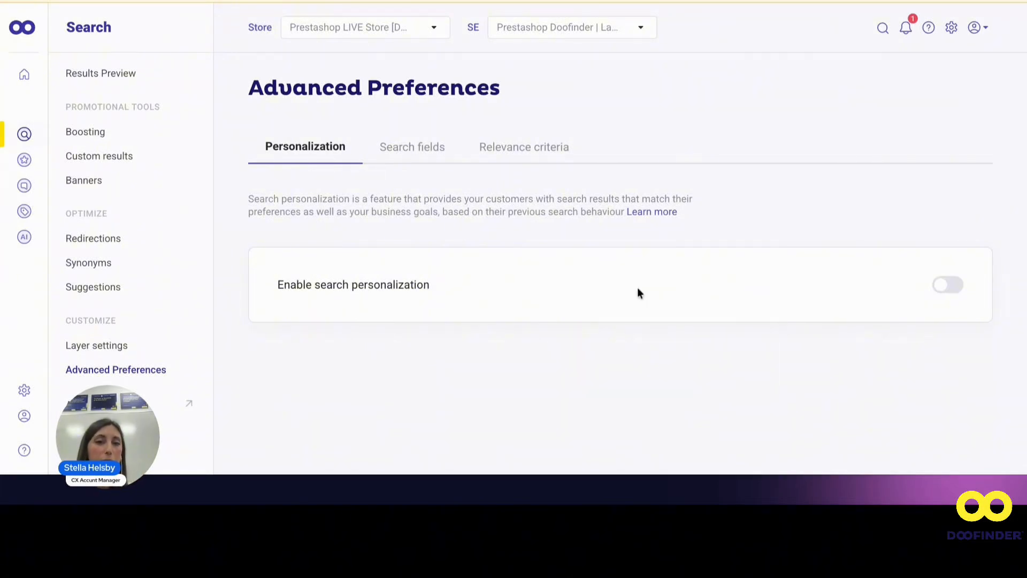
pyautogui.click(407, 158)
pyautogui.scroll(-3, 410, 160)
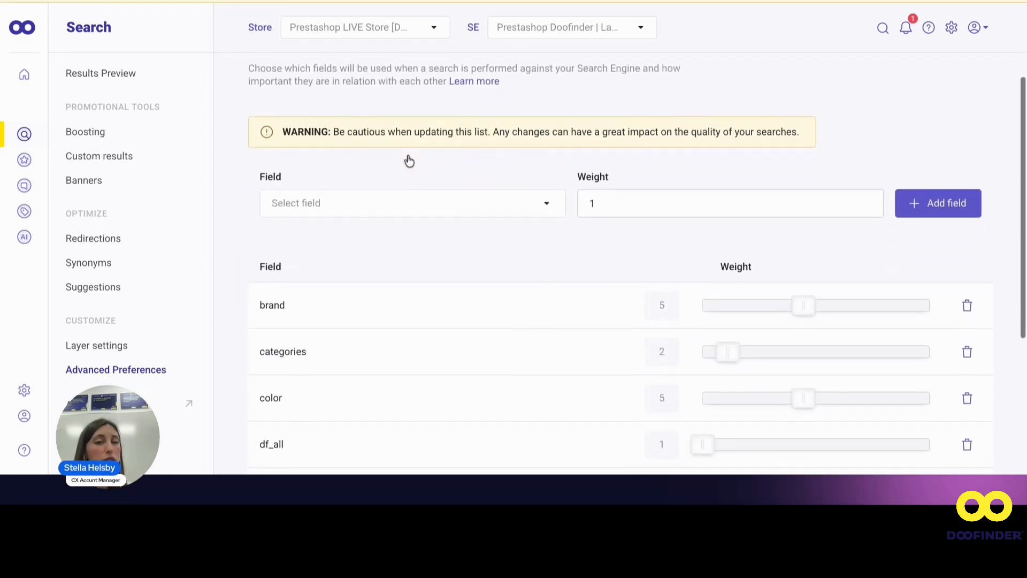
pyautogui.scroll(-1, 409, 161)
pyautogui.scroll(1, 409, 161)
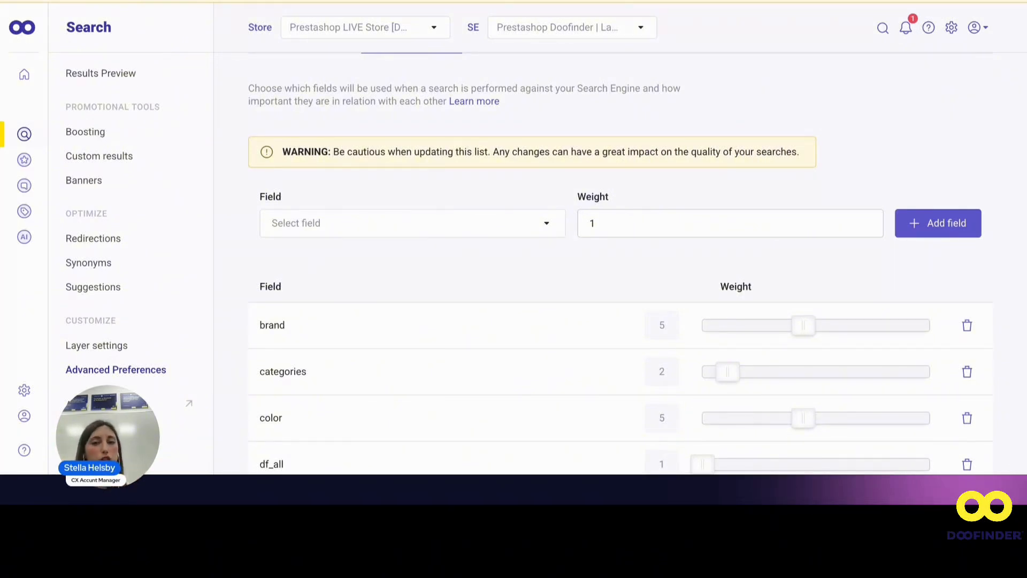
pyautogui.scroll(2, 514, 132)
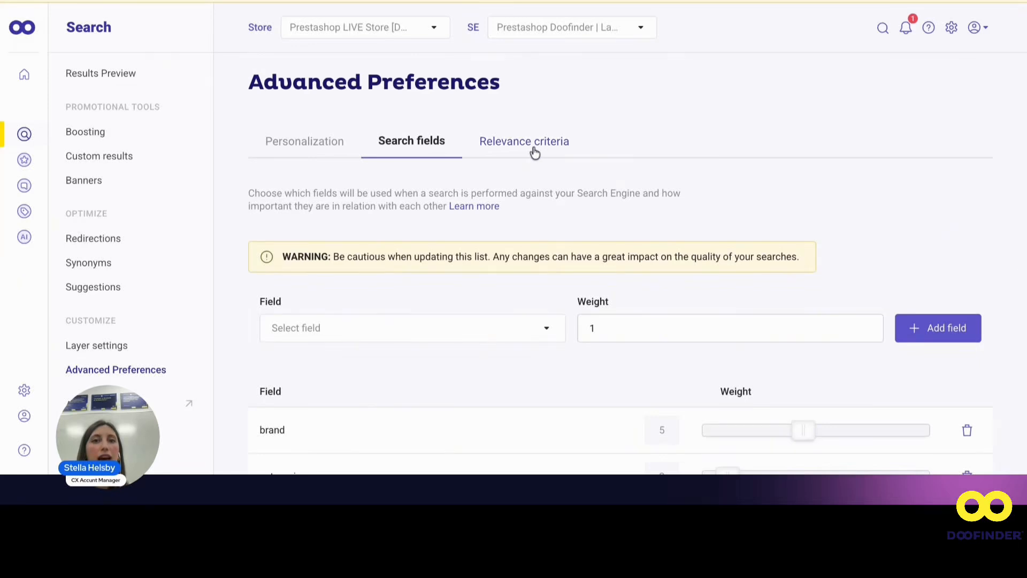
# Examine the relevance criteria that set the product sorting order, and return to the personalization settings.
pyautogui.click(533, 142)
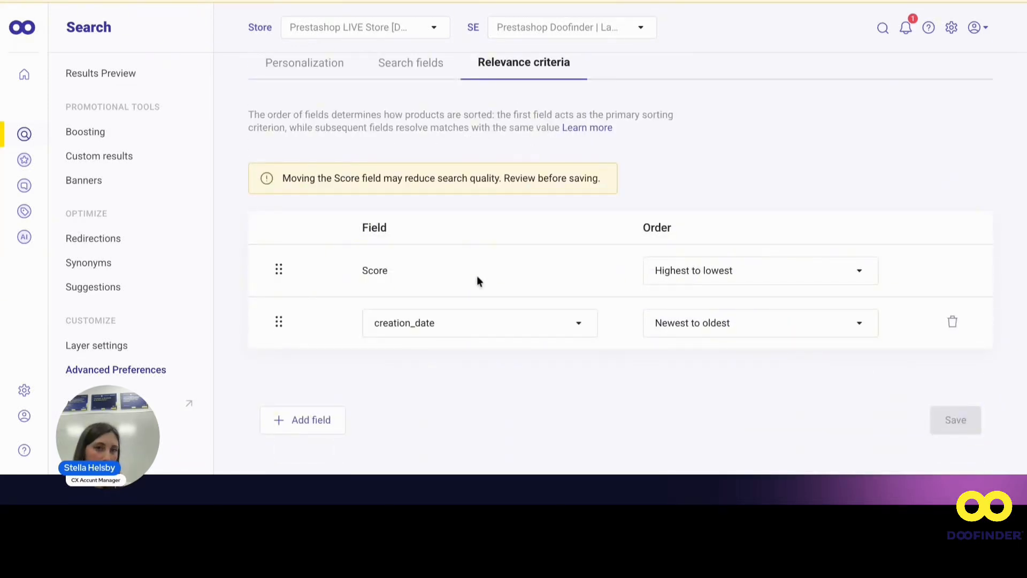
pyautogui.scroll(1, 477, 275)
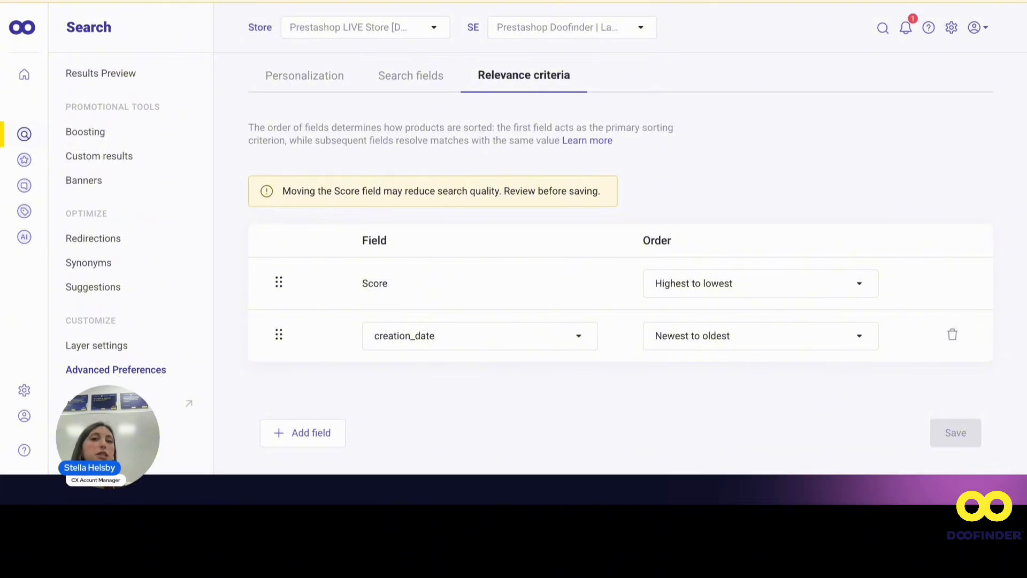
pyautogui.click(309, 79)
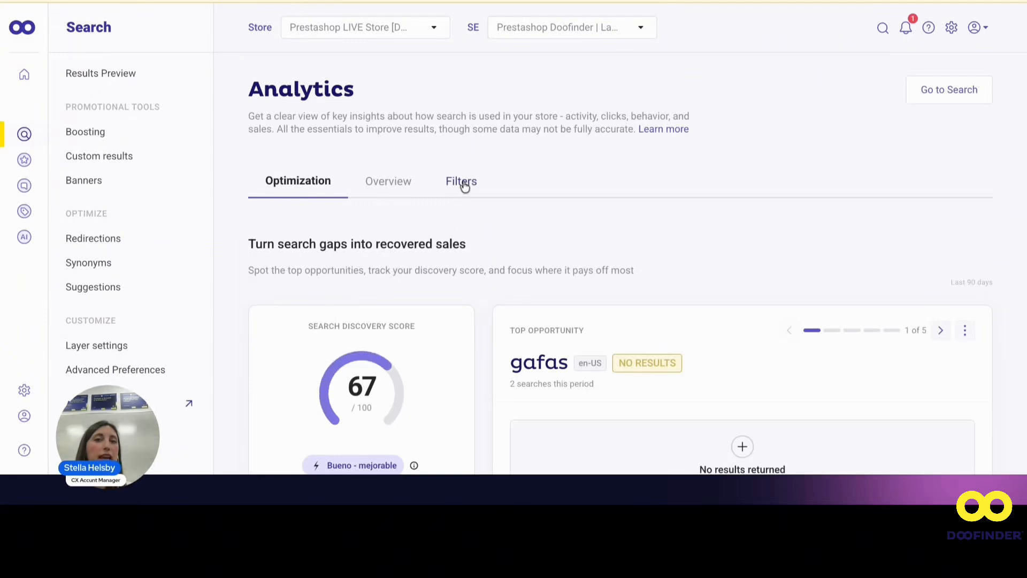
# Examine the filter usage chart in the search Analytics.
pyautogui.click(461, 182)
pyautogui.scroll(-1, 463, 185)
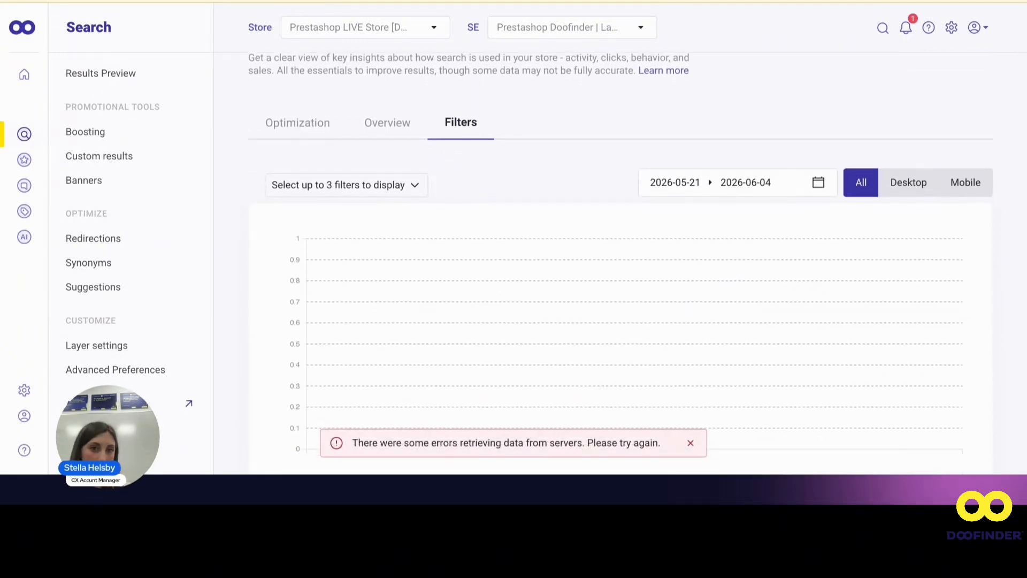
pyautogui.scroll(1, 465, 186)
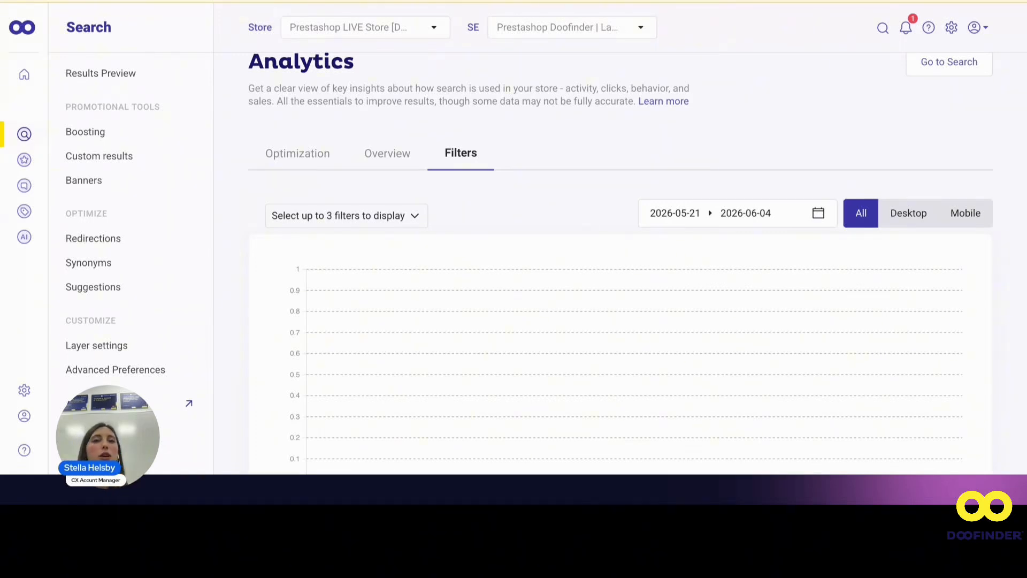
pyautogui.scroll(-1, 637, 262)
pyautogui.scroll(-1, 637, 262)
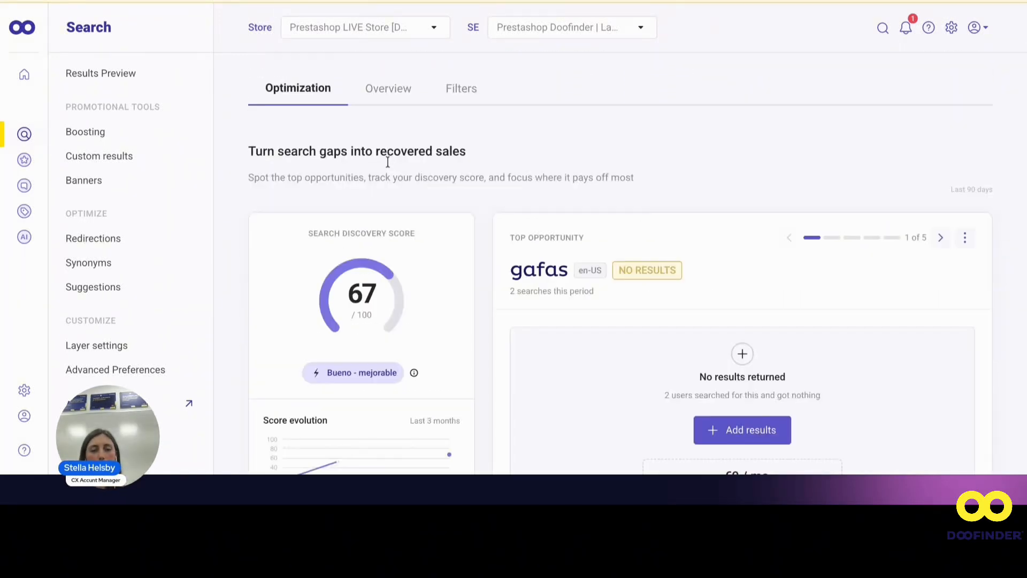
# Review the search discovery score and the top opportunity in the Analytics optimization overview.
pyautogui.scroll(2, 351, 132)
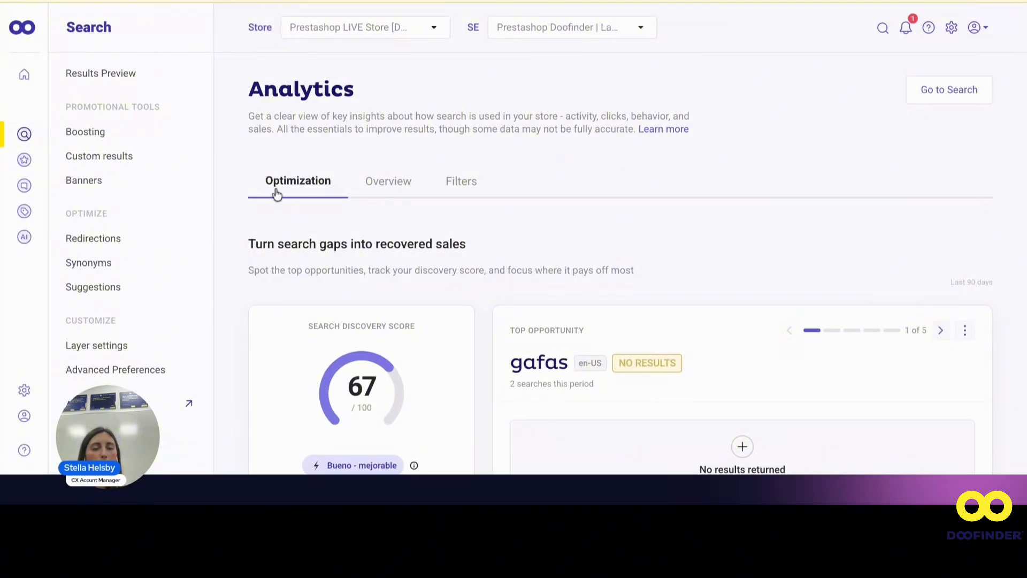
pyautogui.scroll(-1, 324, 195)
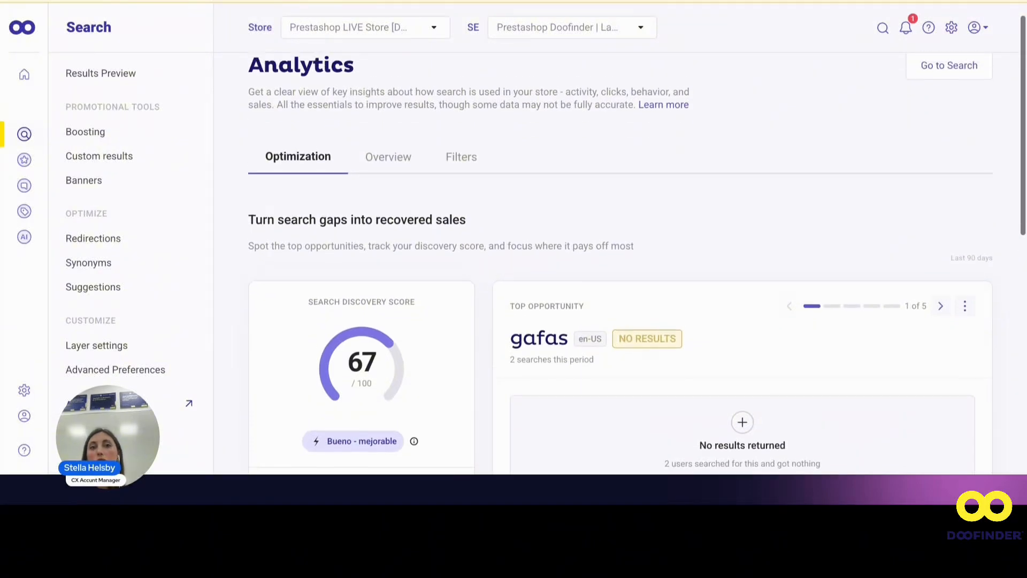
pyautogui.scroll(-2, 457, 375)
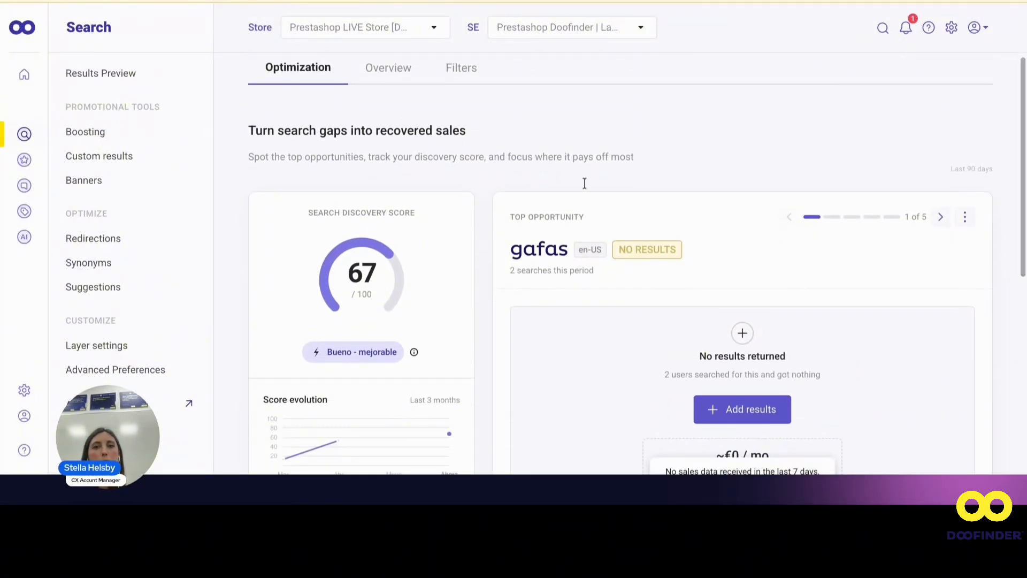
pyautogui.scroll(-2, 535, 292)
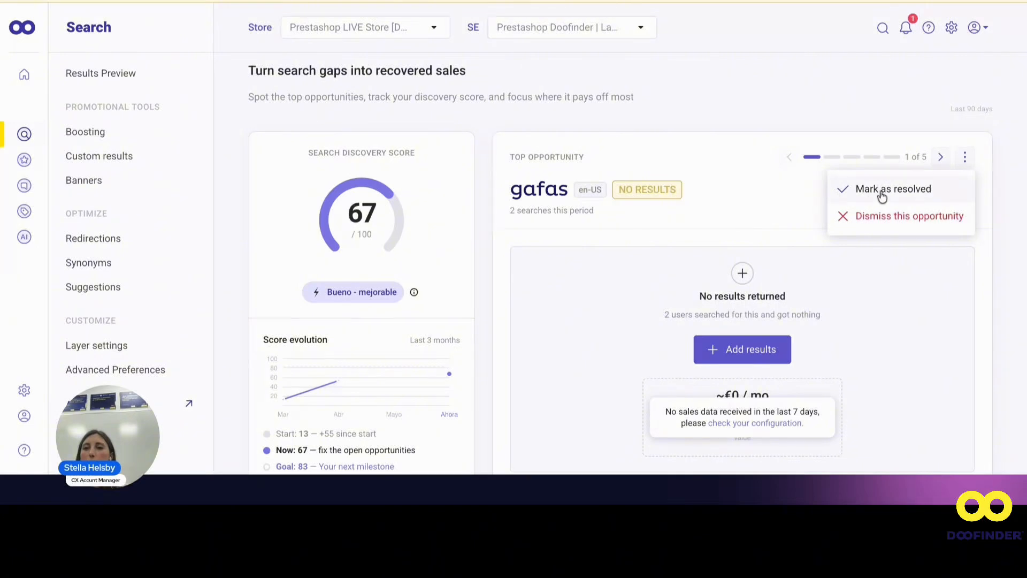
# Check the options for resolving or dismissing the "gafas" opportunity and examine the auto-corrections summary.
pyautogui.click(965, 164)
pyautogui.click(966, 163)
pyautogui.scroll(-6, 678, 275)
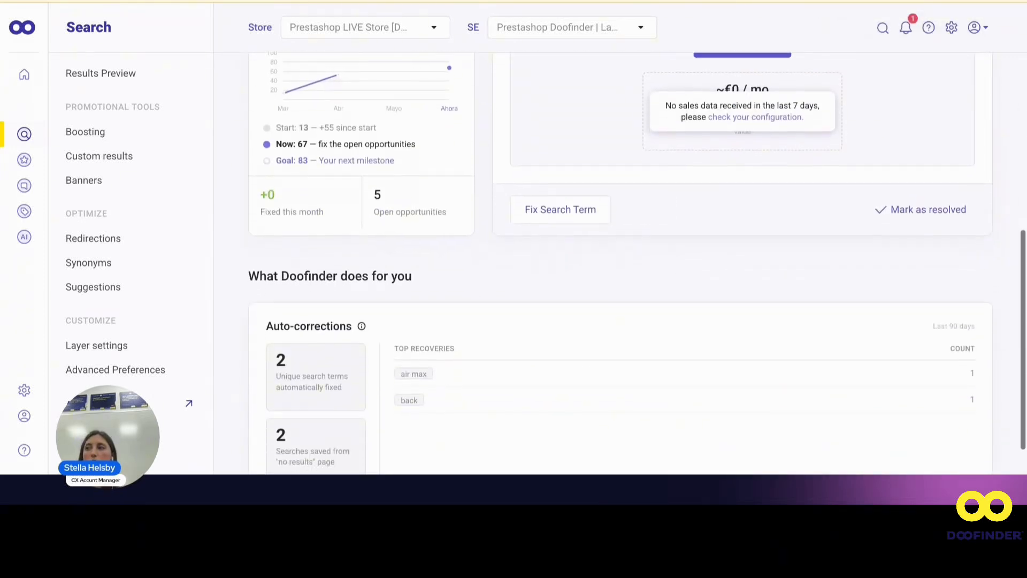
pyautogui.scroll(-1, 300, 315)
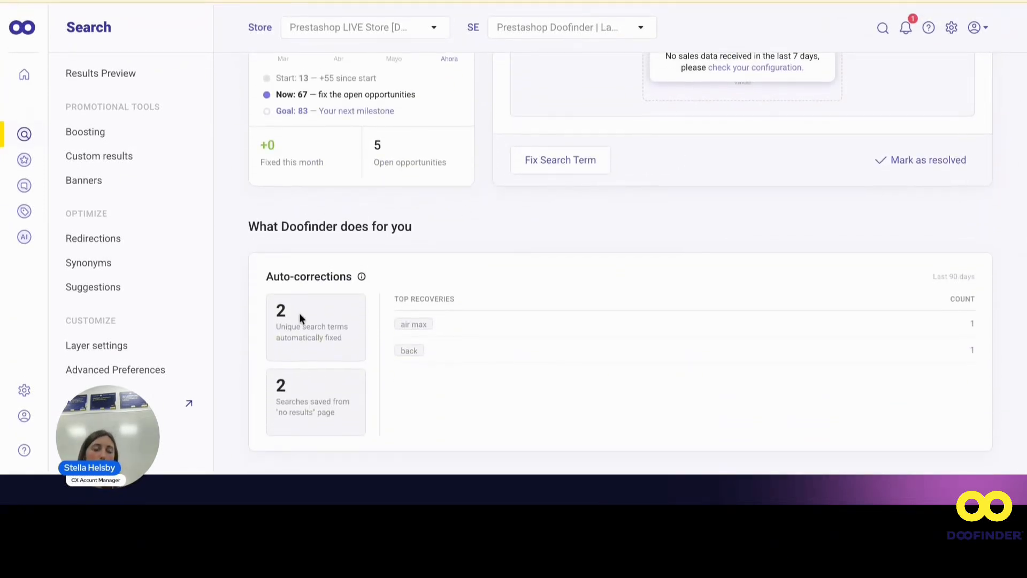